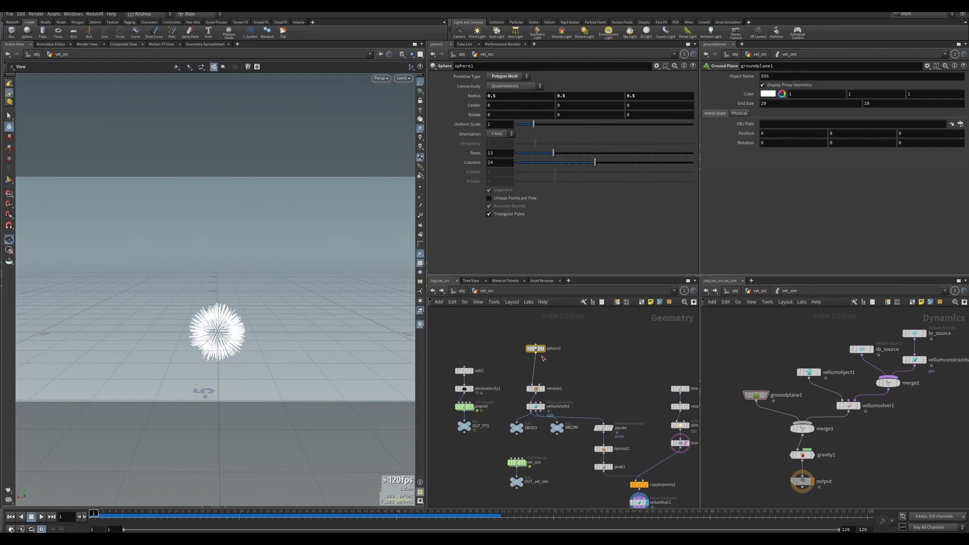
# Display the sphere node and move it up and aside in the geometry network.
pyautogui.click(545, 355)
pyautogui.click(543, 349)
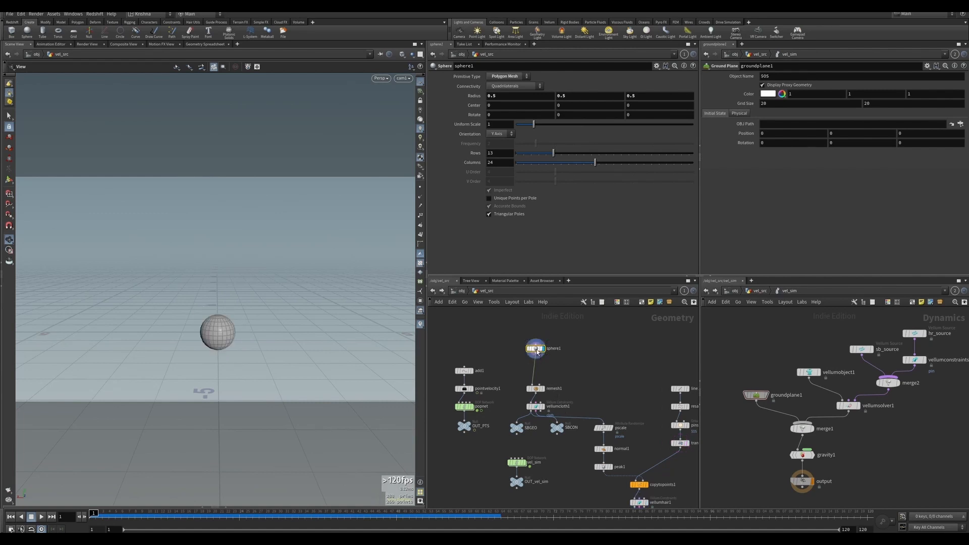
pyautogui.moveTo(537, 349); pyautogui.dragTo(515, 346)
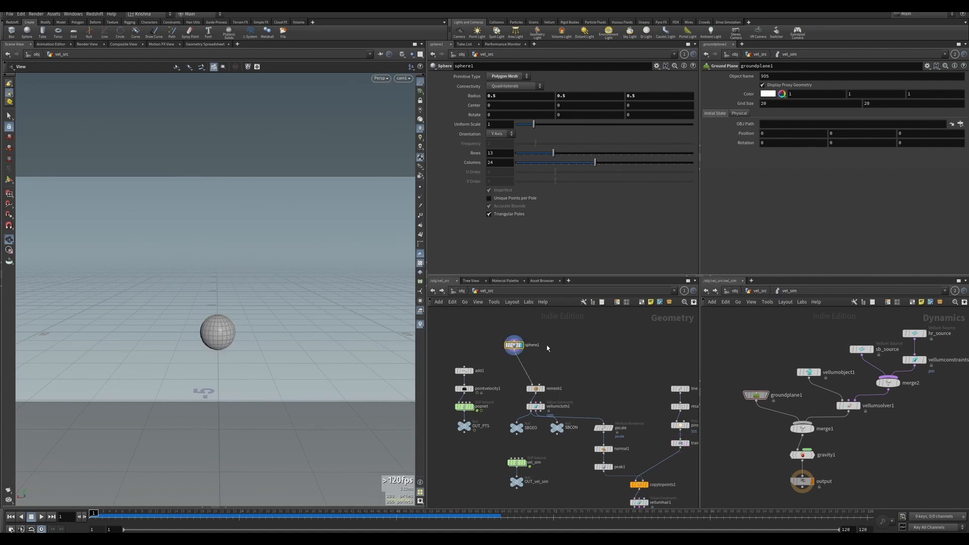
# Add a Platonic Solids node next to the sphere node.
pyautogui.press('Tab')
pyautogui.write('plan')
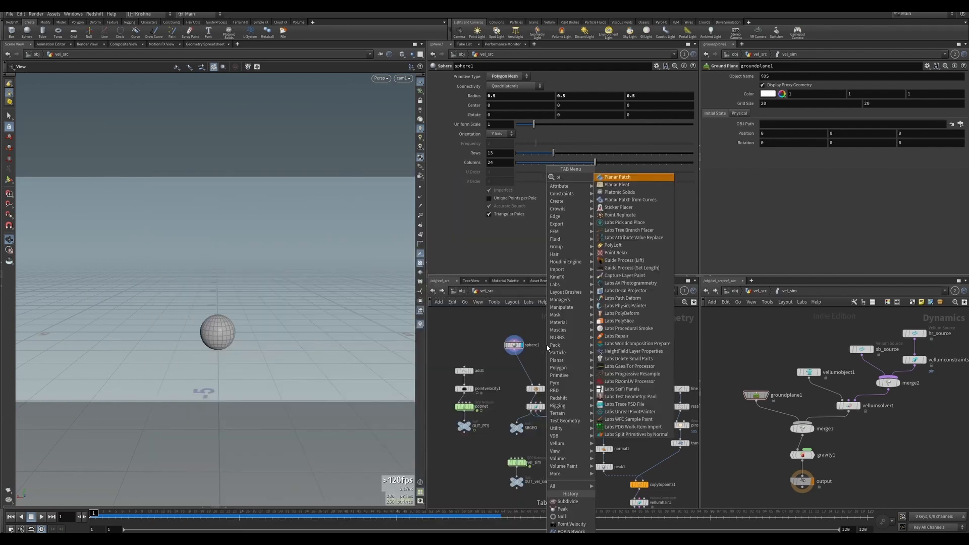
pyautogui.press('Down')
pyautogui.press('Down')
pyautogui.press('Down')
pyautogui.press('Down')
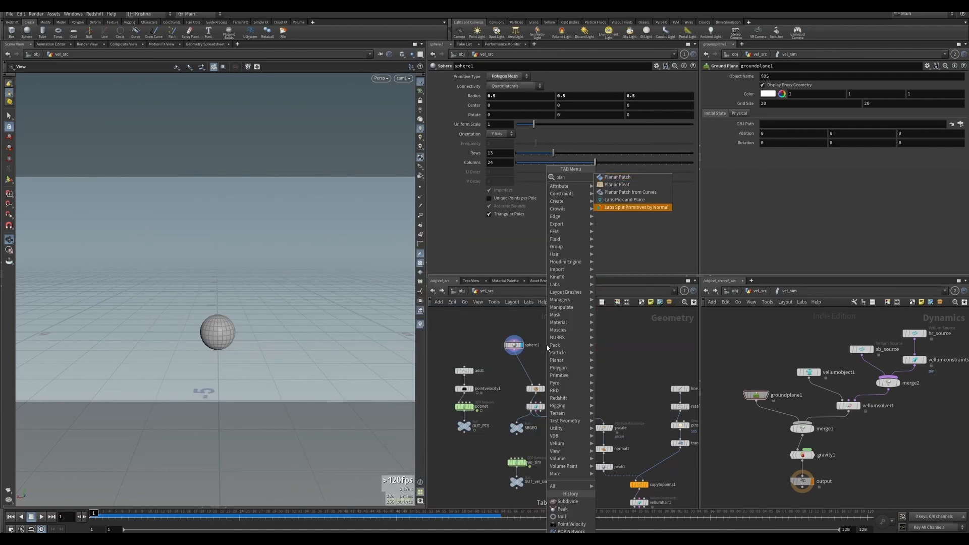
pyautogui.press('BackSpace')
pyautogui.write('t')
pyautogui.press('Return')
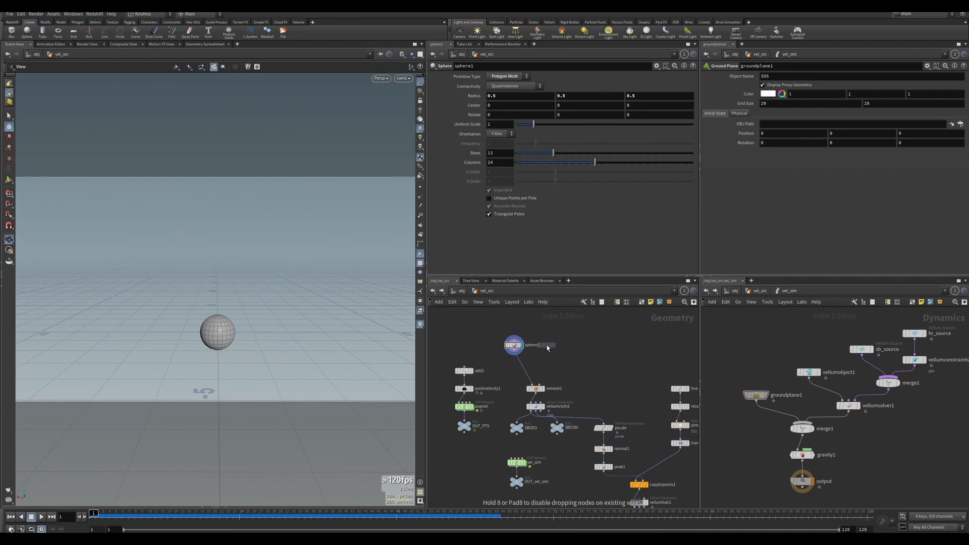
pyautogui.click(546, 344)
# Keep the platonic solid's type as Tetrahedron and make it the displayed node.
pyautogui.click(508, 76)
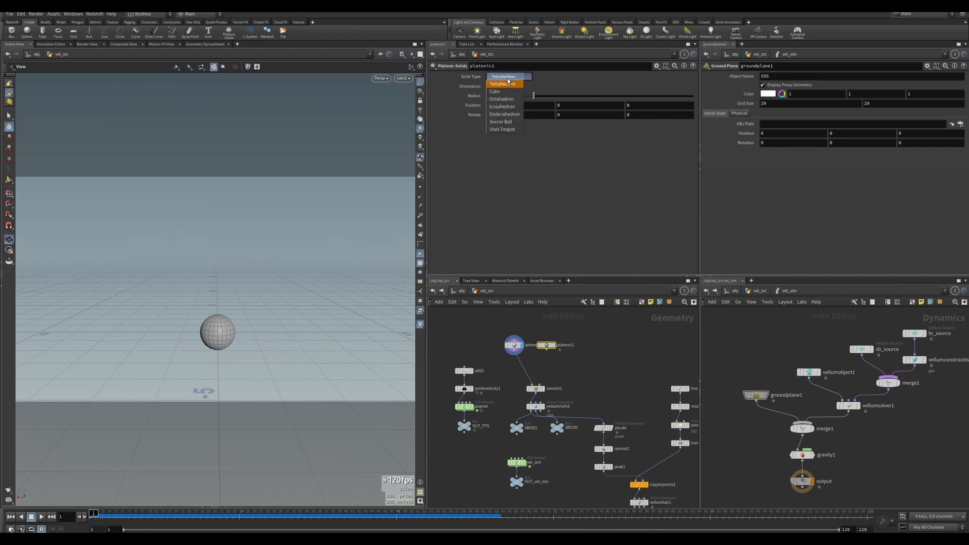
pyautogui.click(550, 194)
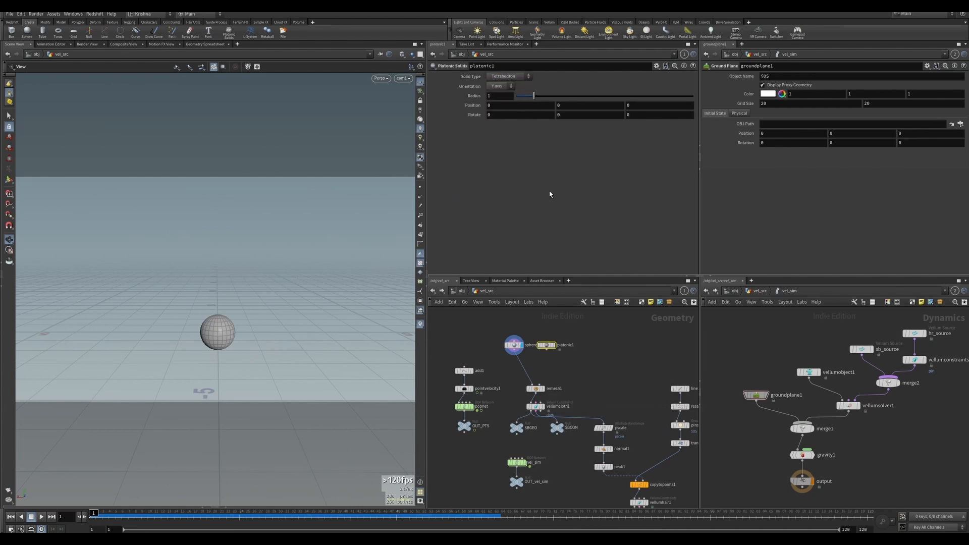
pyautogui.click(553, 343)
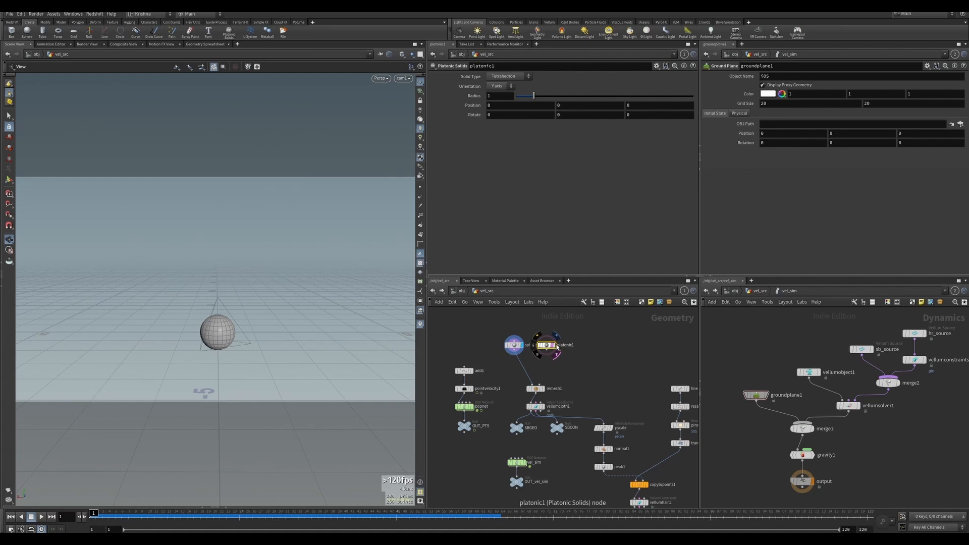
pyautogui.click(556, 346)
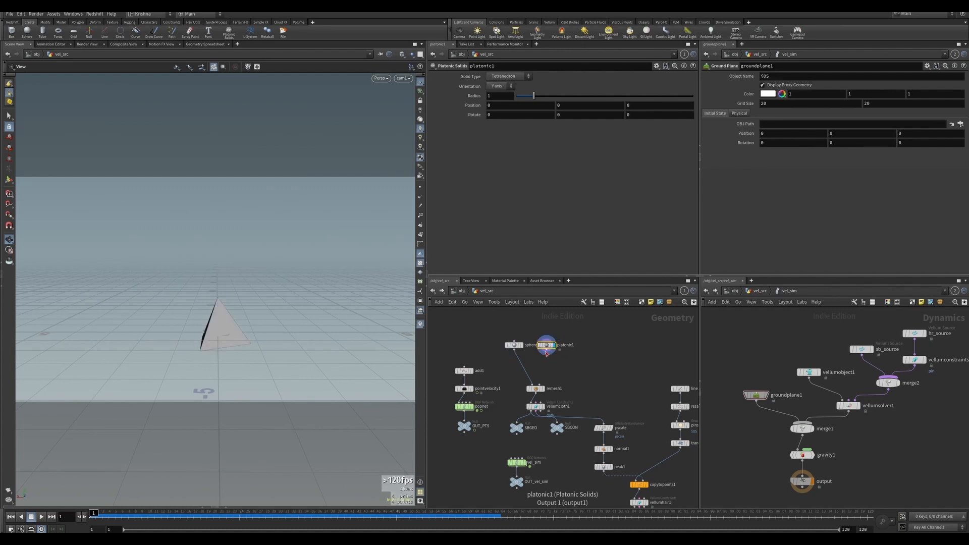
# Append a PolyBevel node below the platonic solid.
pyautogui.press('Tab')
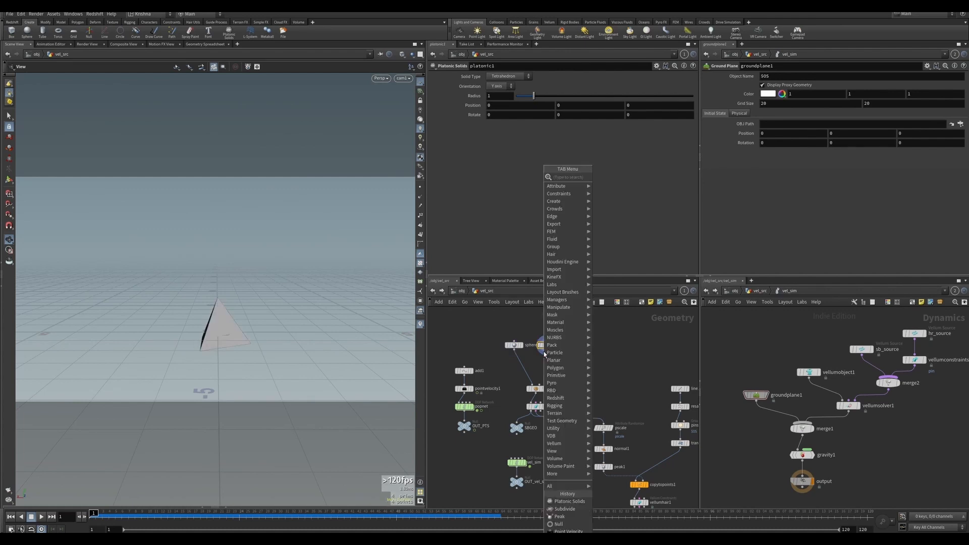
pyautogui.write('polybe')
pyautogui.press('Return')
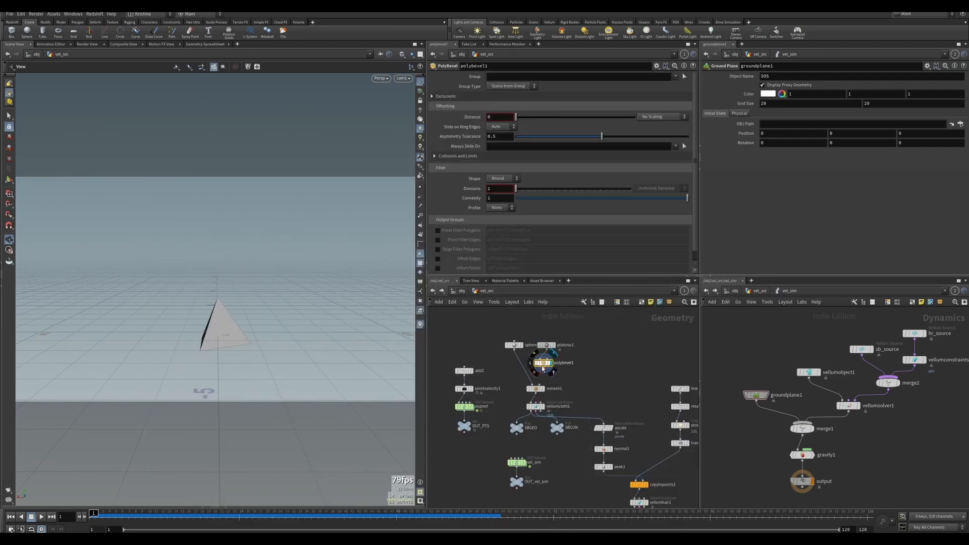
pyautogui.click(548, 353)
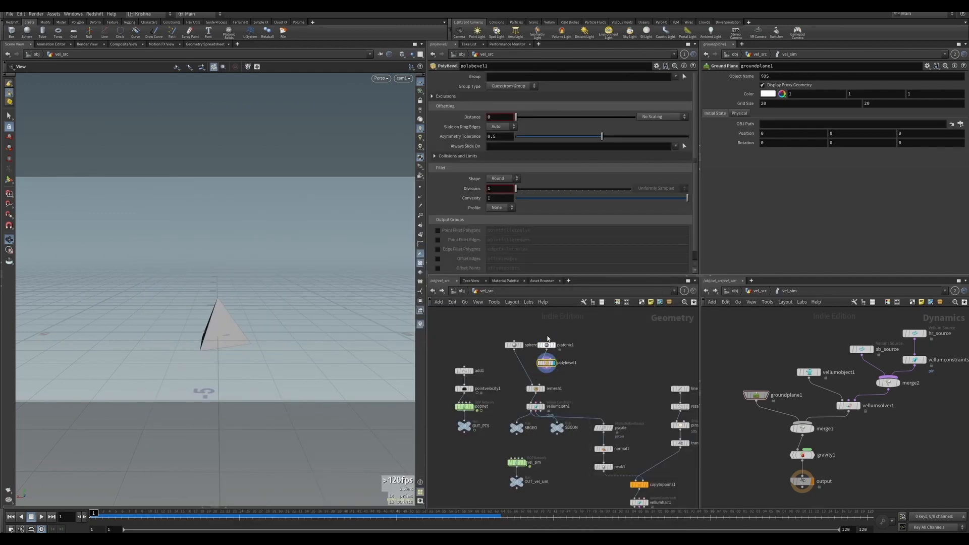
# Set the PolyBevel distance to 0.04.
pyautogui.click(505, 117)
pyautogui.write('0.4')
pyautogui.press('Return')
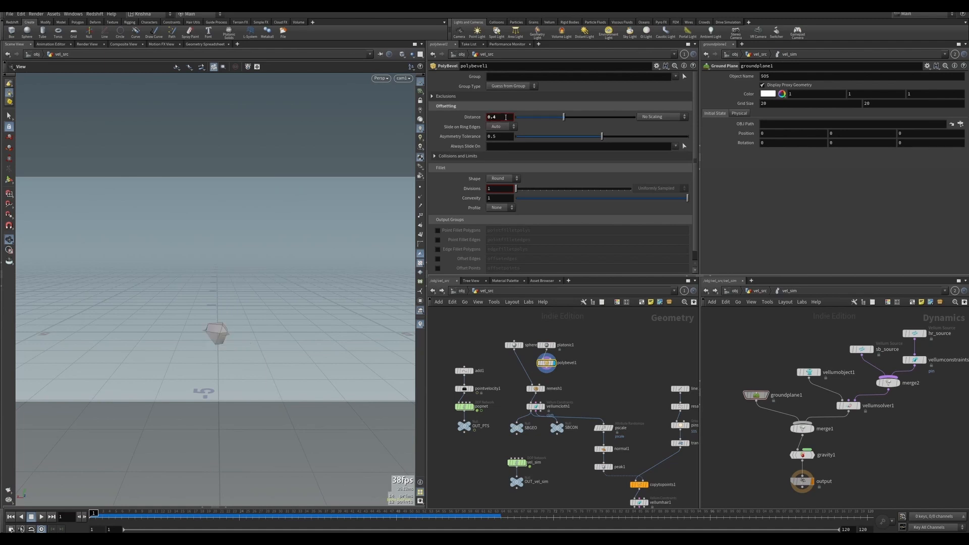
pyautogui.click(505, 117)
pyautogui.write('4')
pyautogui.press('Return')
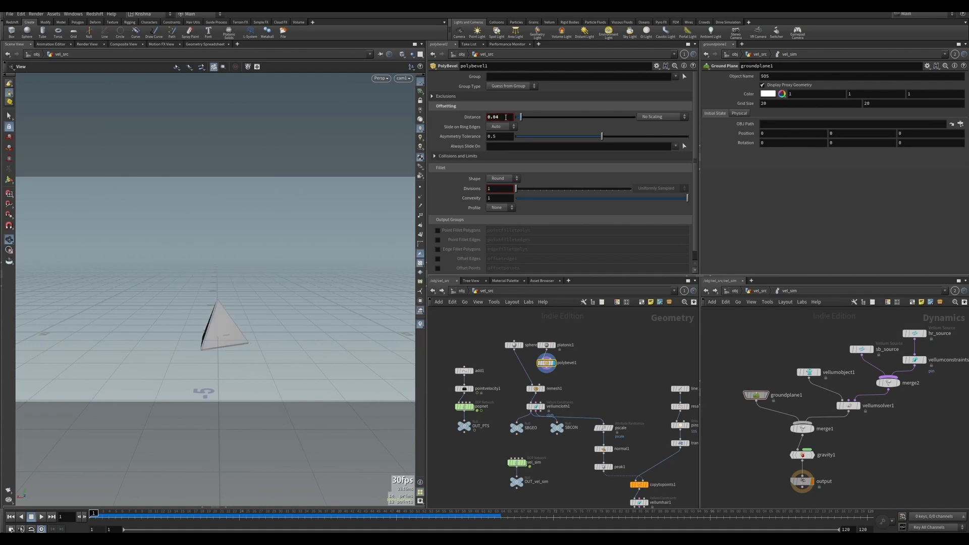
# Append a Subdivide node under the PolyBevel, arrange the chain and display the subdivide node.
pyautogui.press('Tab')
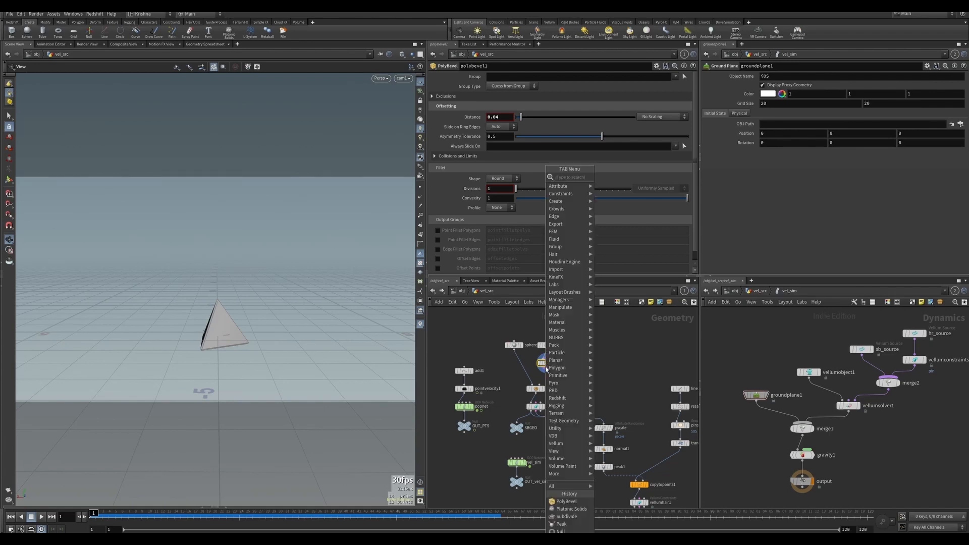
pyautogui.write('subd')
pyautogui.press('Return')
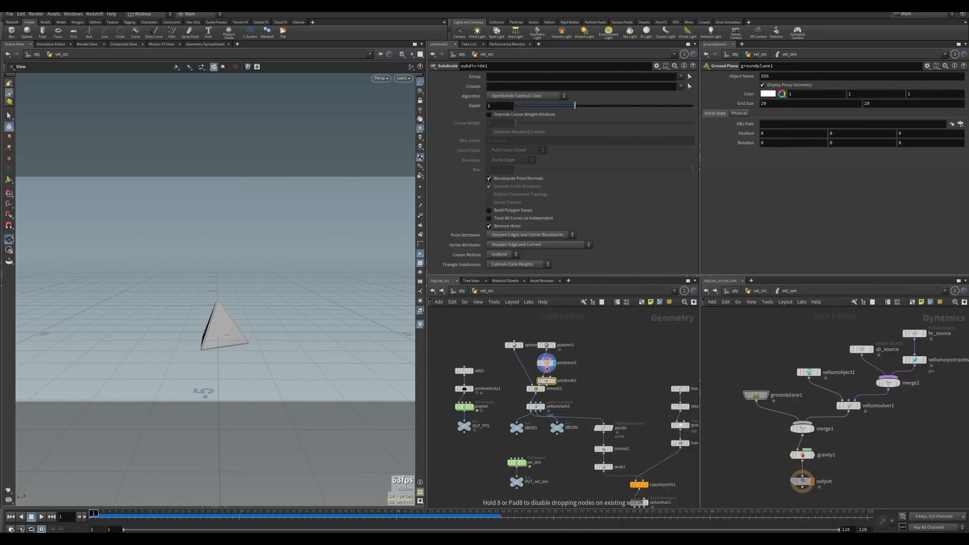
pyautogui.moveTo(530, 338); pyautogui.dragTo(559, 393)
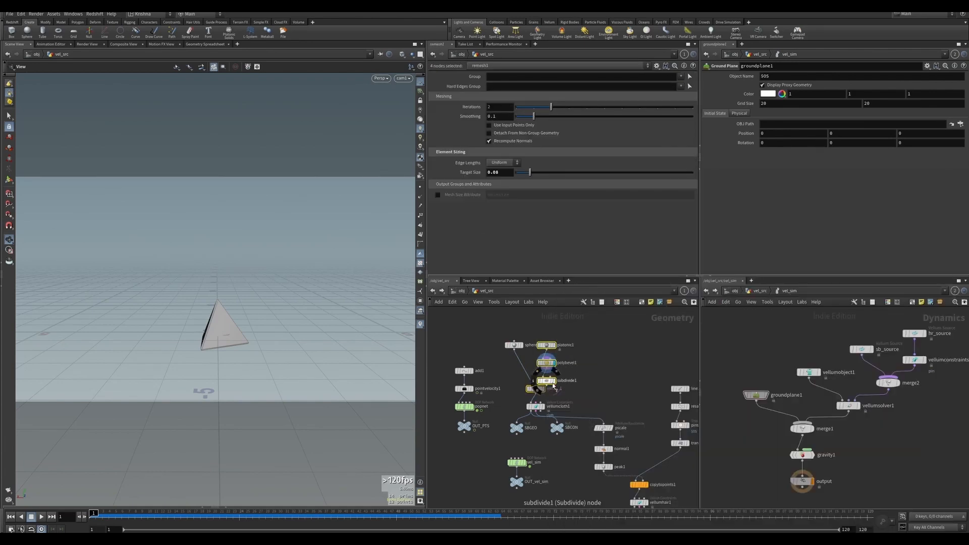
pyautogui.moveTo(538, 339); pyautogui.dragTo(550, 362)
pyautogui.click(549, 360)
pyautogui.click(556, 350)
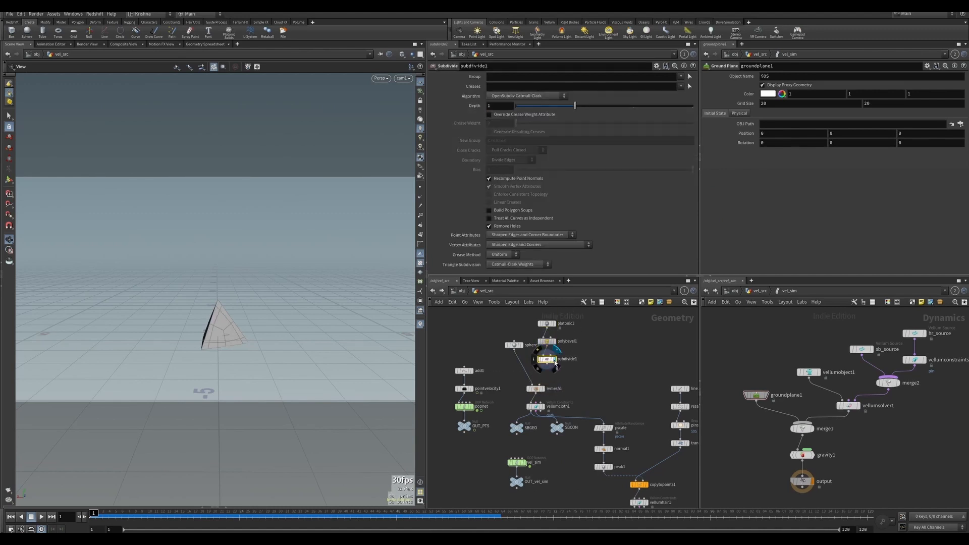
# Set the subdivision depth to 2.
pyautogui.click(634, 106)
pyautogui.moveTo(303, 298); pyautogui.dragTo(243, 317)
# Set the PolyBevel distance to 0.1.
pyautogui.doubleClick(568, 341)
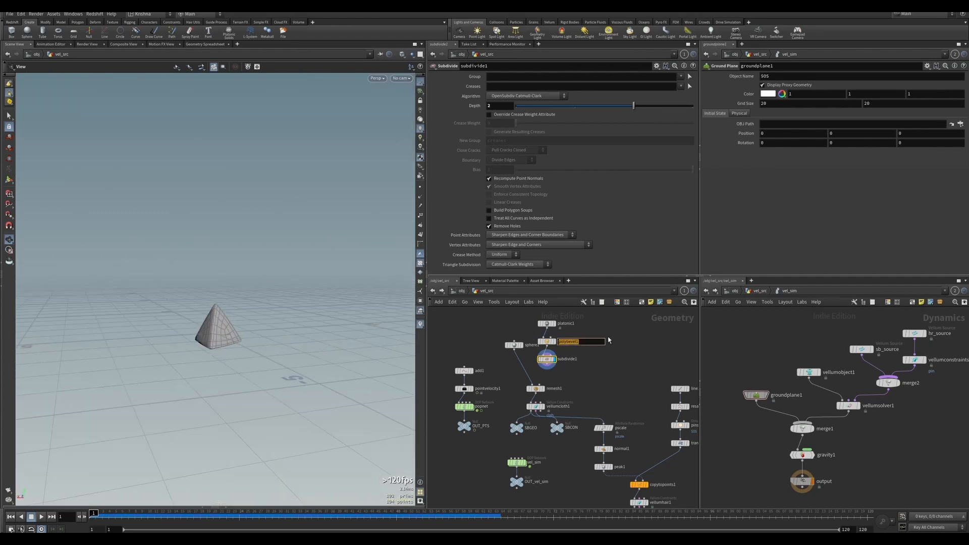
pyautogui.click(549, 341)
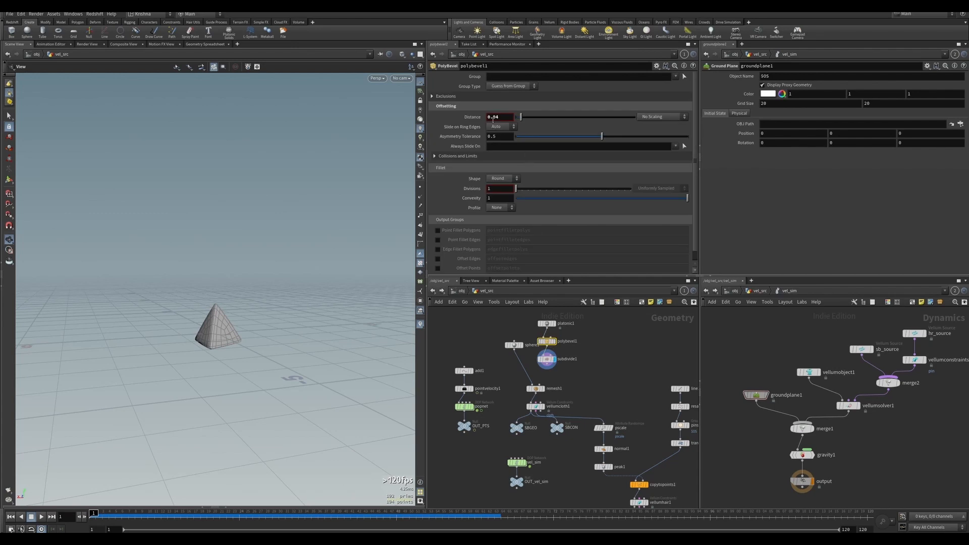
pyautogui.write('0.1')
pyautogui.press('Return')
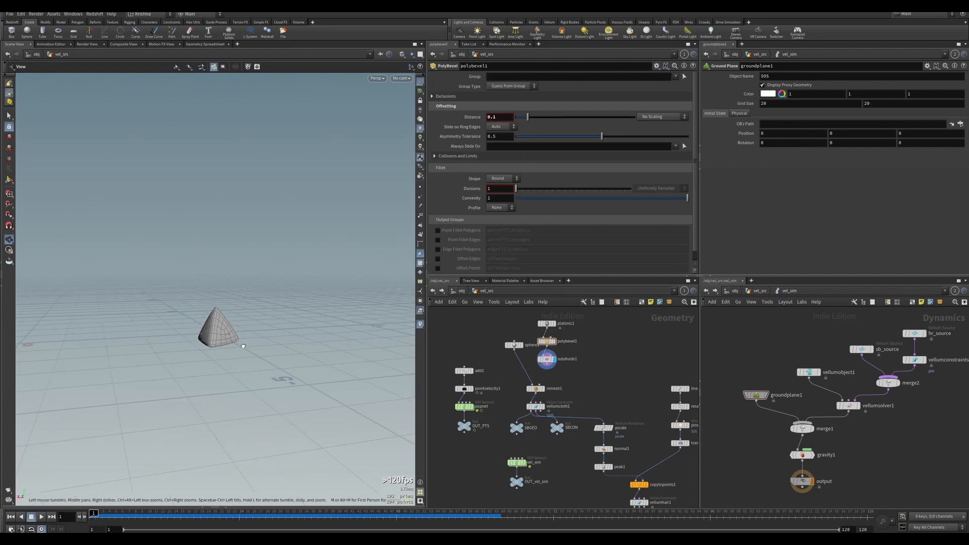
# Set the PolyBevel fillet divisions to 2.
pyautogui.moveTo(240, 346); pyautogui.dragTo(218, 350)
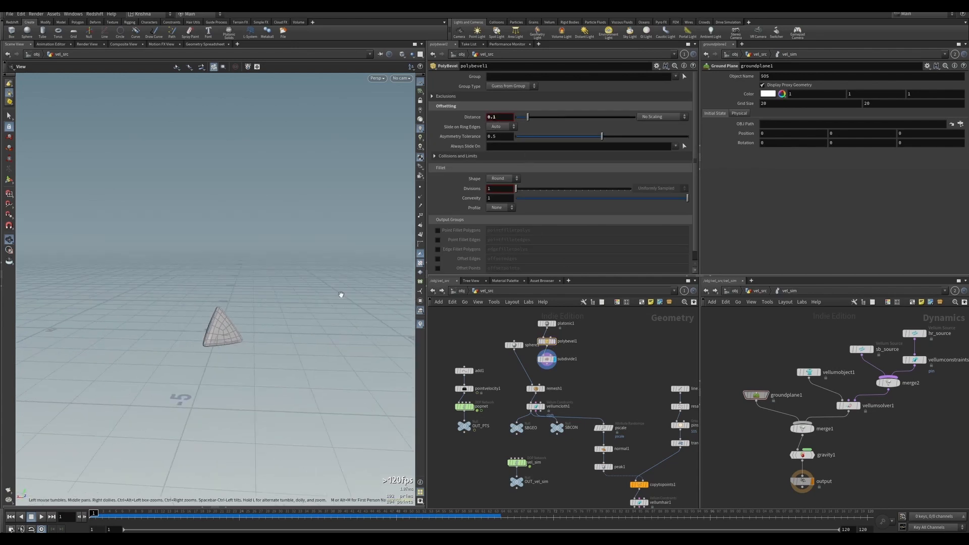
pyautogui.moveTo(520, 192); pyautogui.dragTo(523, 192)
pyautogui.moveTo(307, 268); pyautogui.dragTo(244, 273)
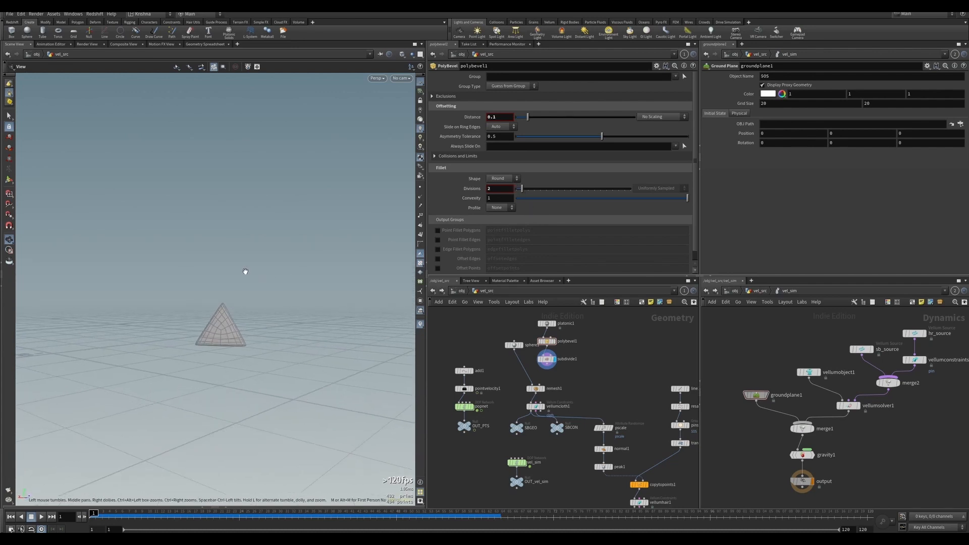
# Duplicate the platonic solid, bevel and subdivide chain to the right of the original.
pyautogui.moveTo(516, 347)
pyautogui.mouseDown()
pyautogui.moveTo(510, 326)
pyautogui.moveTo(509, 336)
pyautogui.mouseUp()
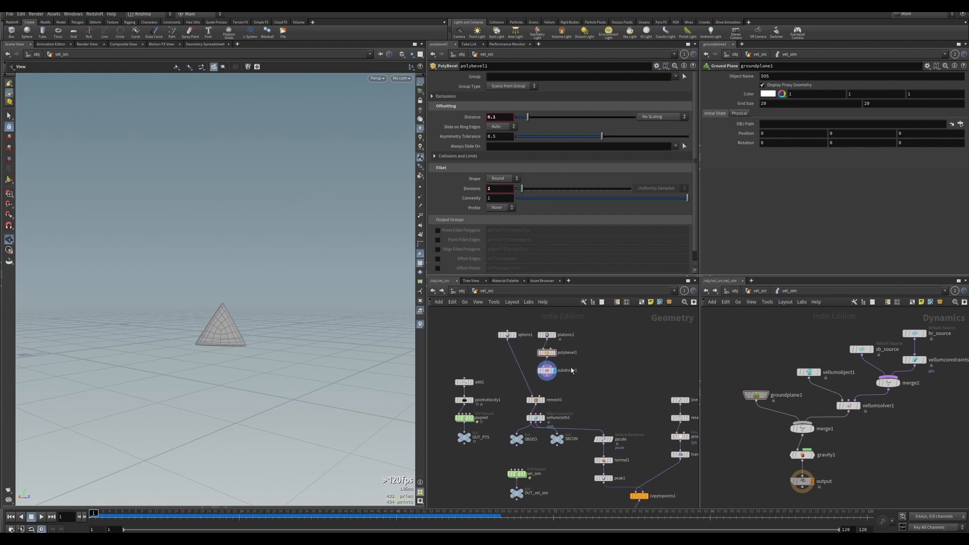
pyautogui.moveTo(575, 380); pyautogui.dragTo(594, 337)
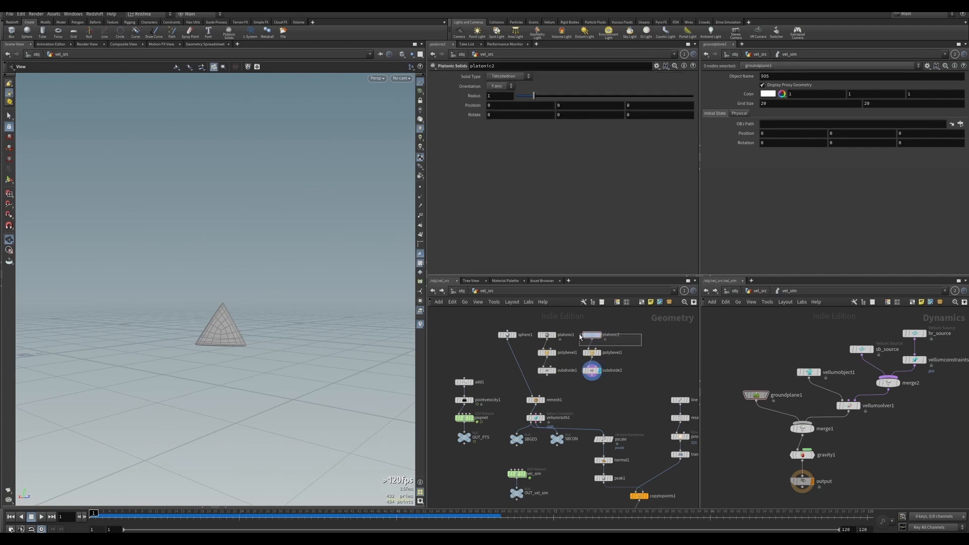
# Set the duplicated platonic solid's type to Cube.
pyautogui.click(509, 76)
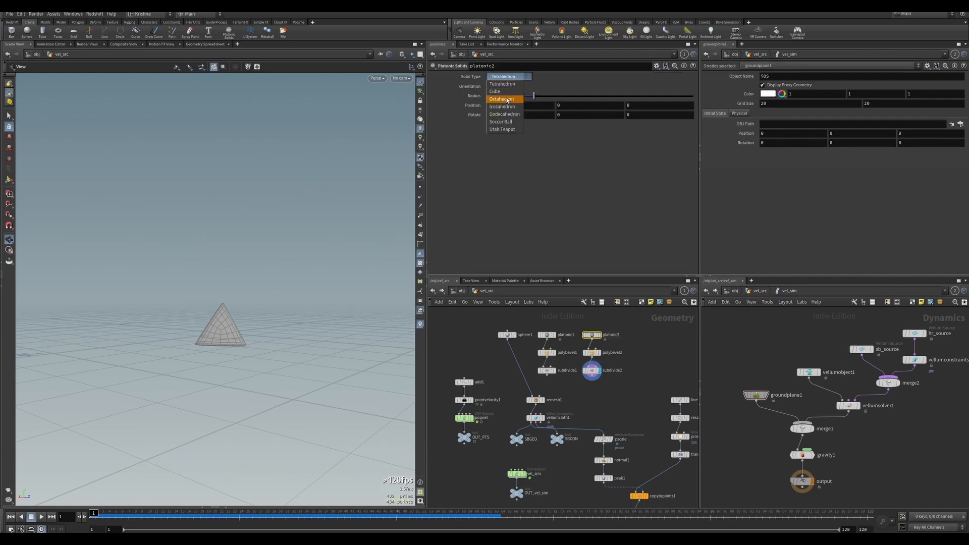
pyautogui.click(502, 91)
pyautogui.moveTo(290, 236); pyautogui.dragTo(260, 274)
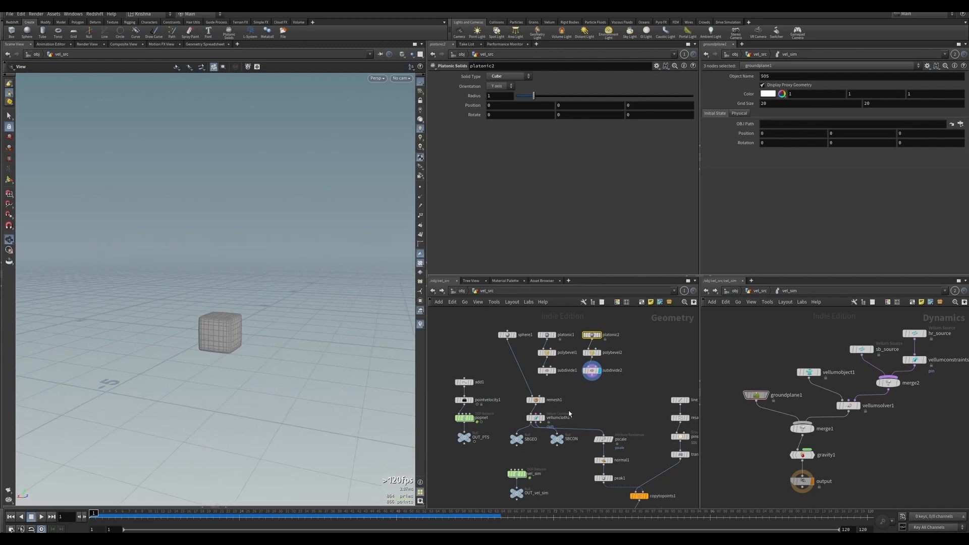
# Move the remesh and downstream nodes lower to make room above them.
pyautogui.moveTo(576, 404); pyautogui.dragTo(577, 394, button='middle')
pyautogui.moveTo(515, 385); pyautogui.dragTo(548, 407)
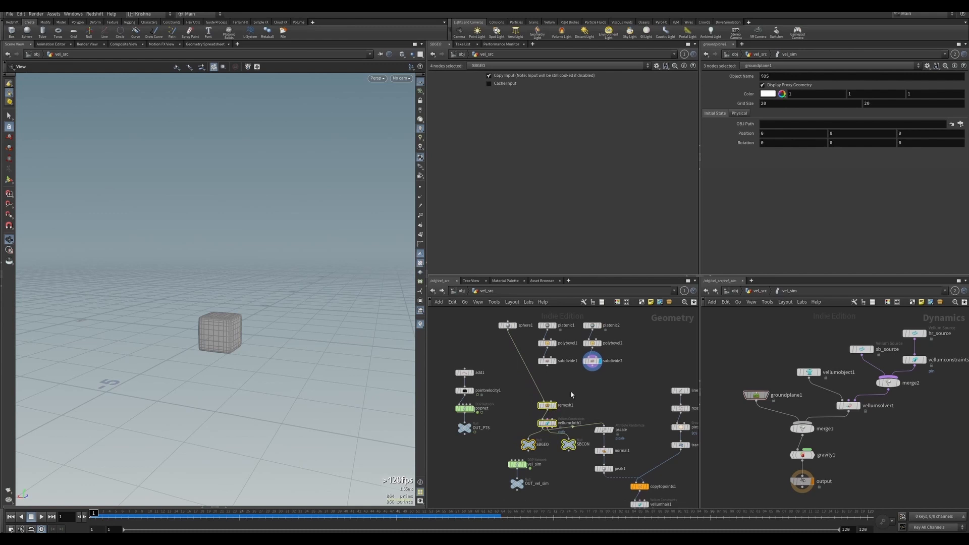
# Insert a Switch node between the sphere and the remesh node.
pyautogui.click(552, 393)
pyautogui.press('Tab')
pyautogui.write('swit')
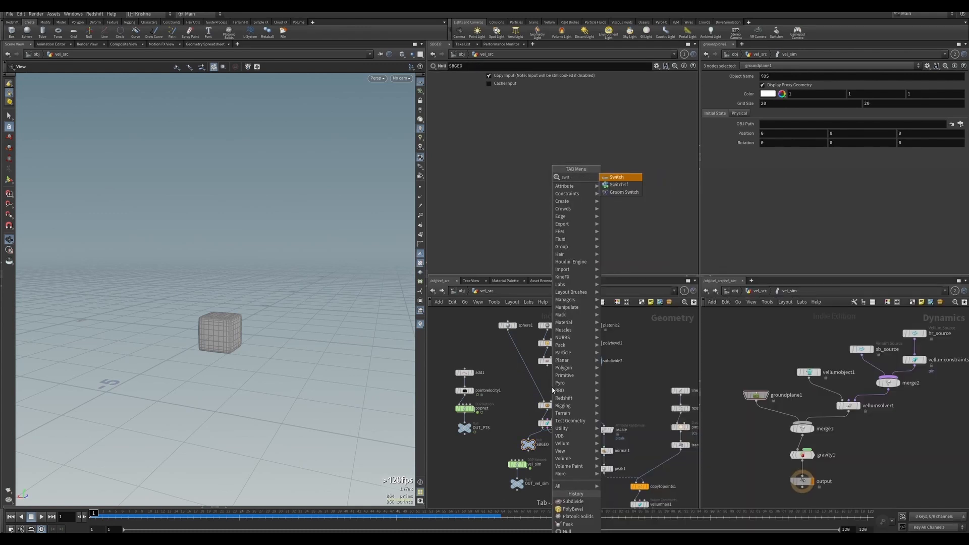
pyautogui.press('Return')
pyautogui.click(548, 388)
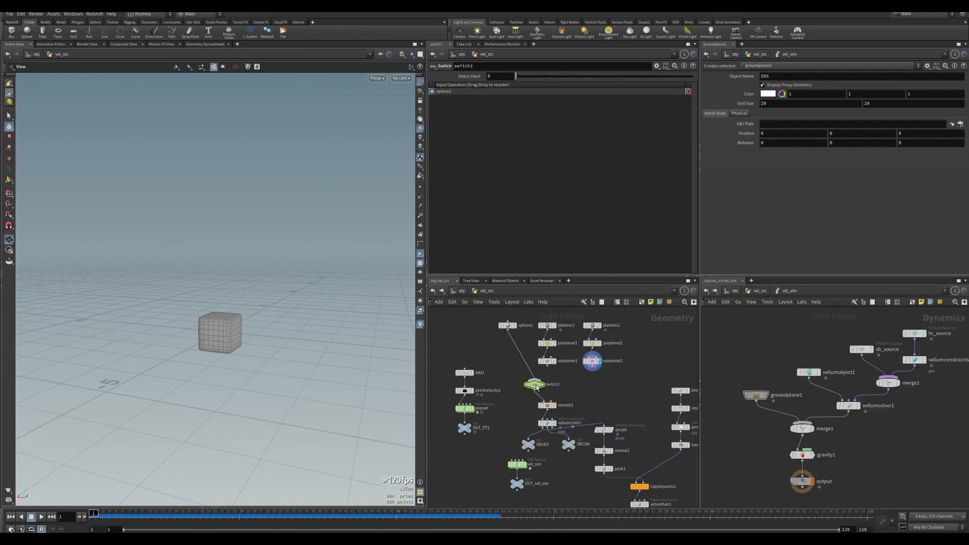
# Connect both subdivide nodes into the switch and display the switch.
pyautogui.moveTo(547, 365); pyautogui.dragTo(592, 365)
pyautogui.click(556, 387)
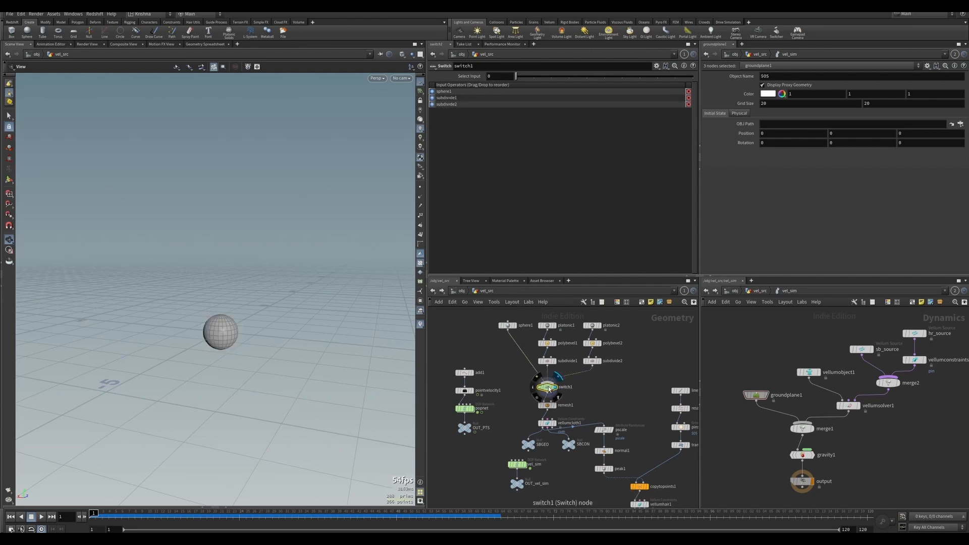
pyautogui.click(495, 77)
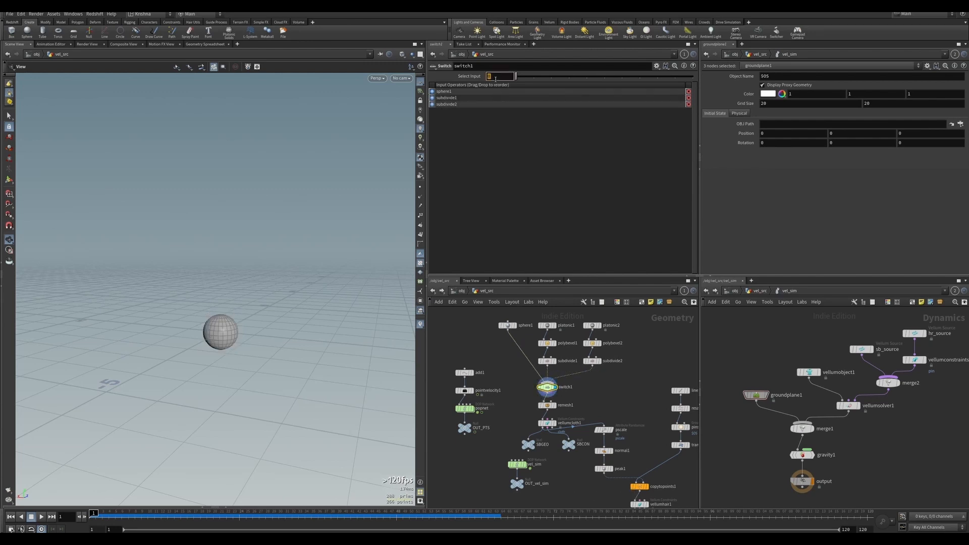
pyautogui.write('rand(@')
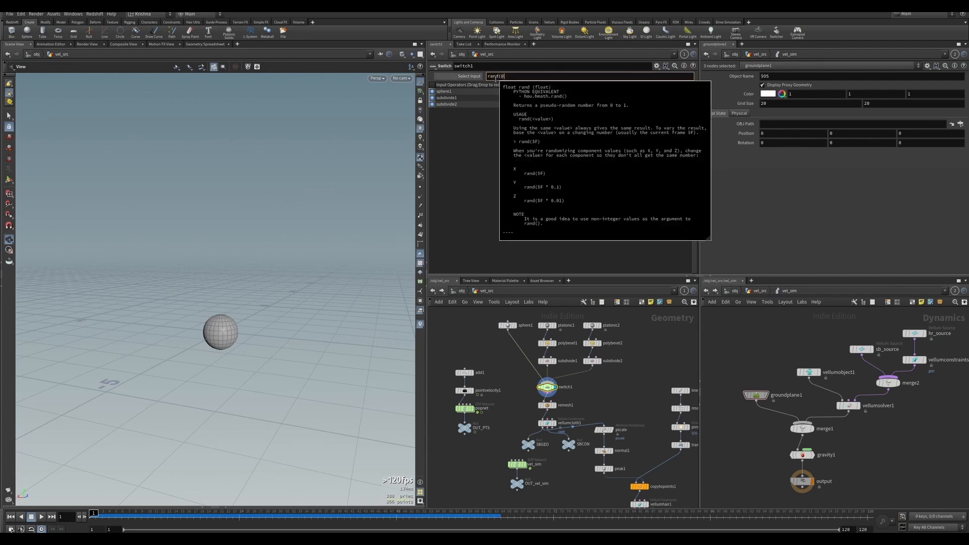
pyautogui.write('Frame)')
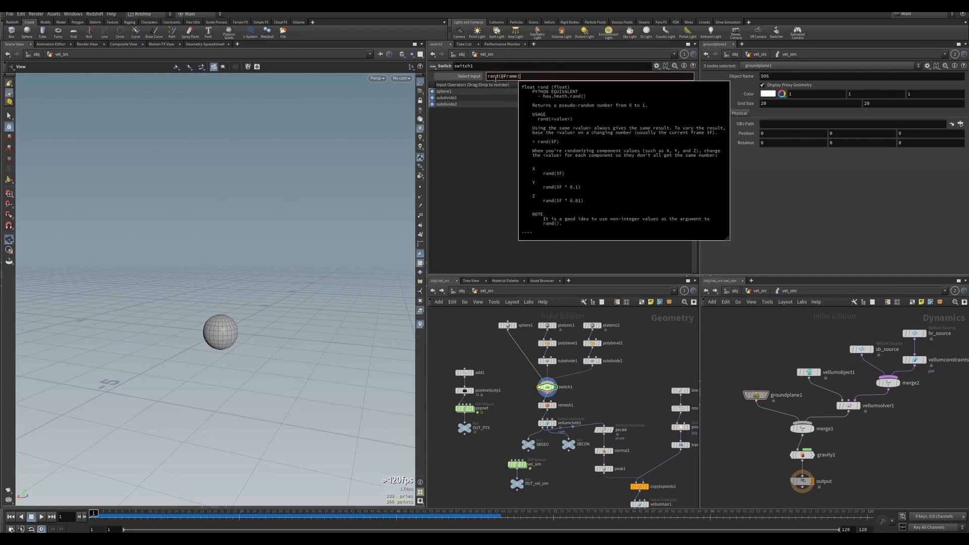
pyautogui.press('Home')
pyautogui.write('fit01(')
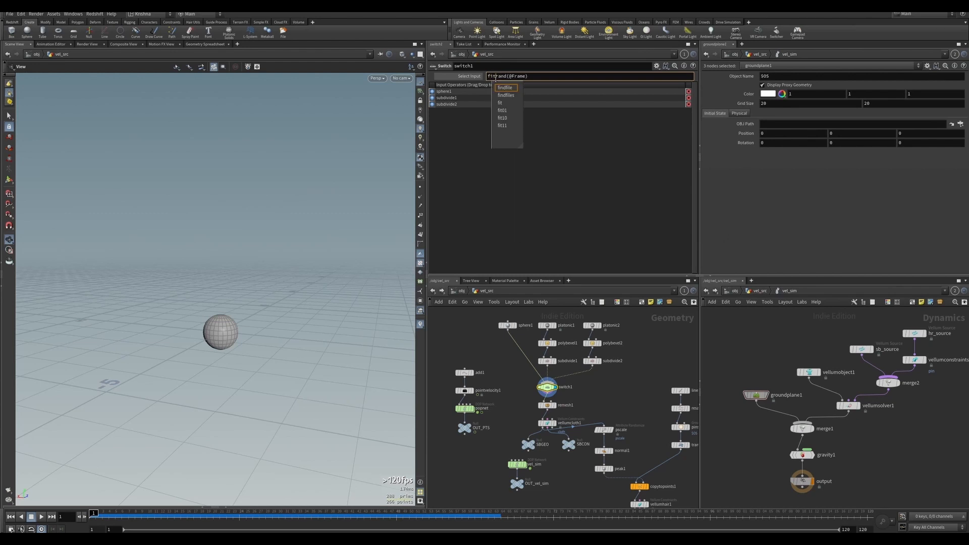
pyautogui.press('End')
pyautogui.write('),')
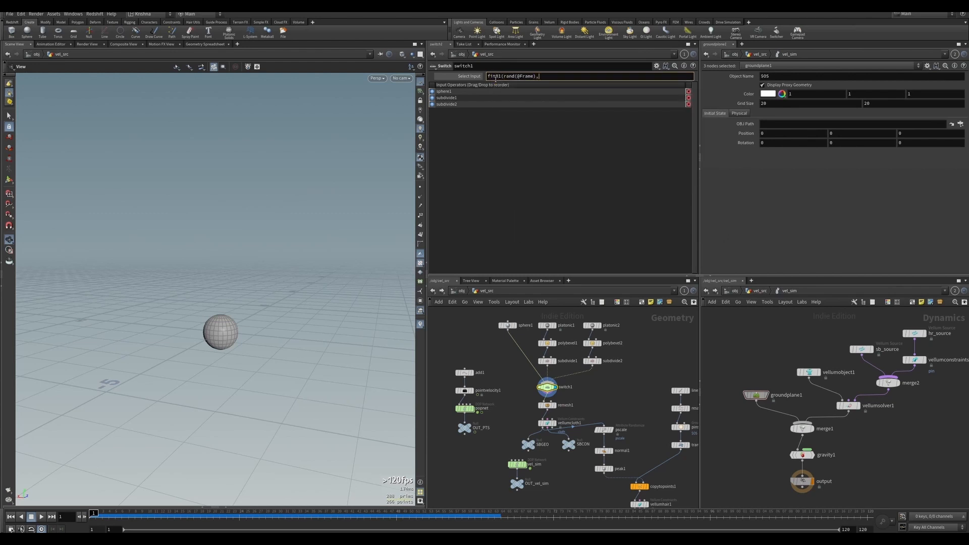
pyautogui.write('0,2)')
pyautogui.press('Return')
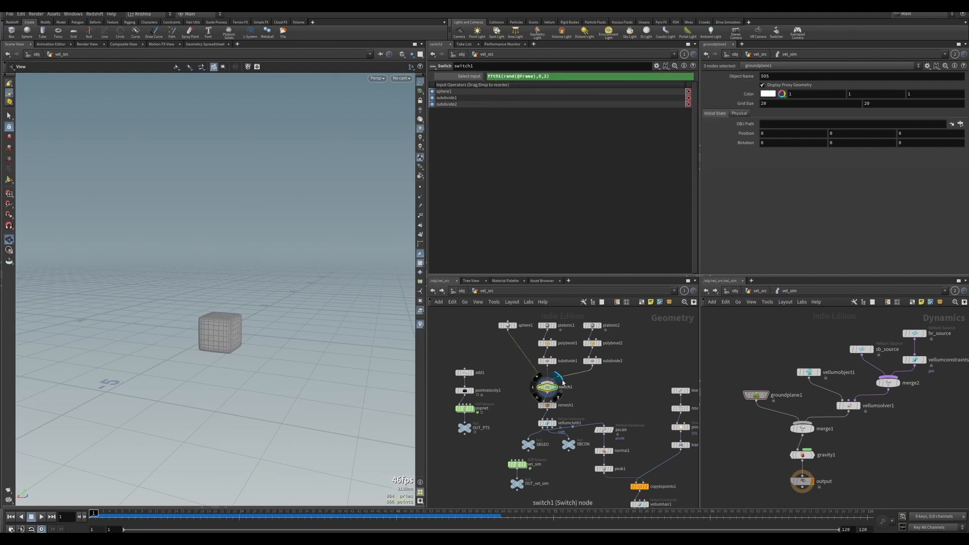
# Step through frames in the front view to check which shape the switch picks on each frame.
pyautogui.doubleClick(552, 389)
pyautogui.press('Return')
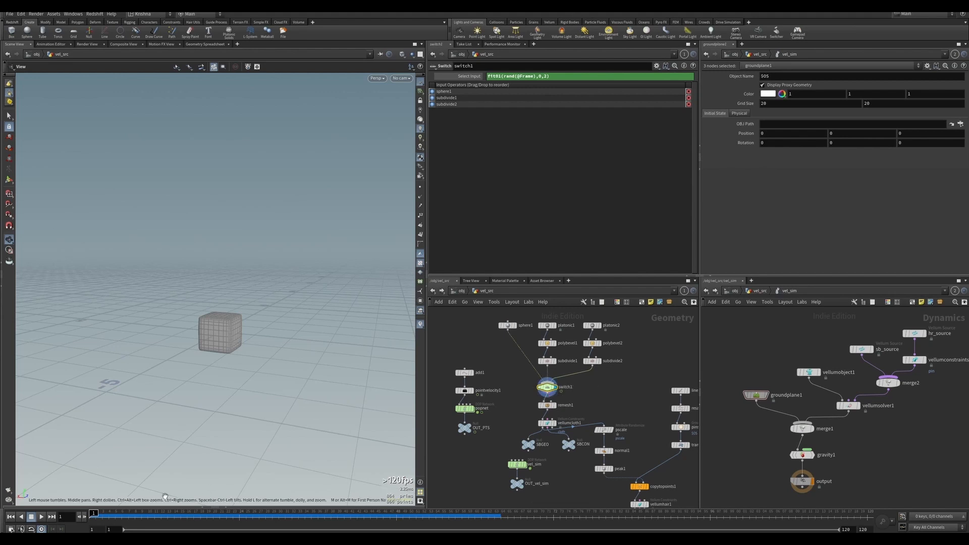
pyautogui.moveTo(97, 513)
pyautogui.mouseDown()
pyautogui.moveTo(402, 513)
pyautogui.moveTo(96, 513)
pyautogui.mouseUp()
pyautogui.click(507, 325)
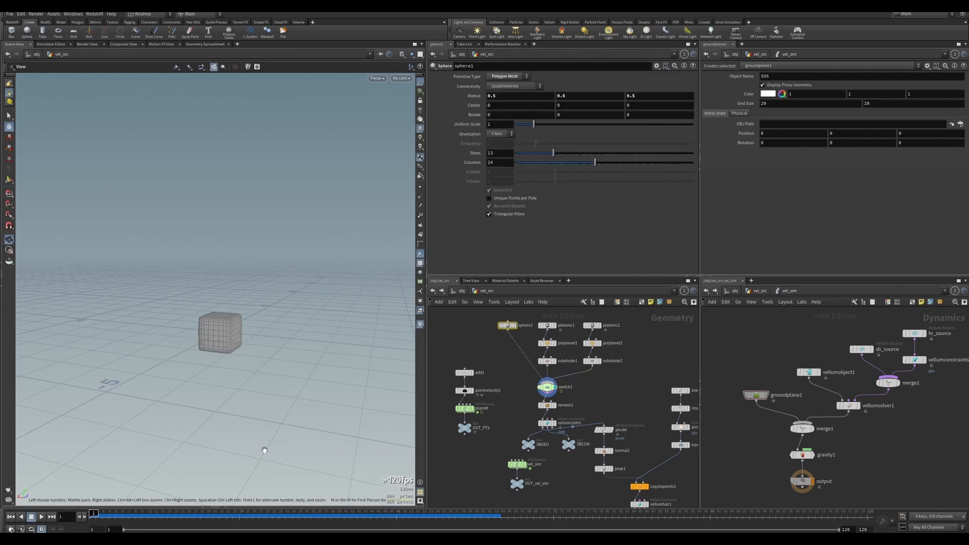
pyautogui.moveTo(94, 514); pyautogui.dragTo(116, 514)
pyautogui.hotkey('space', '3')
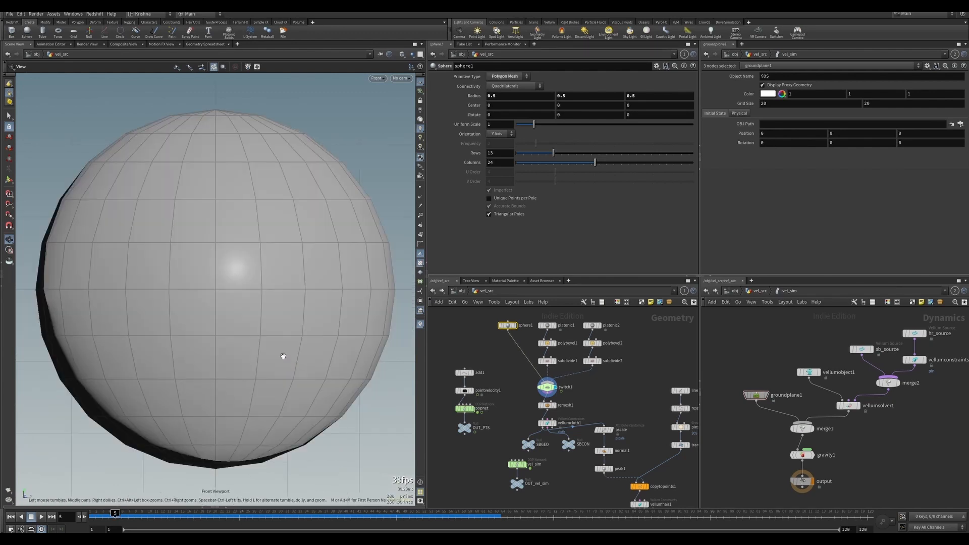
pyautogui.scroll(-3, 272, 320)
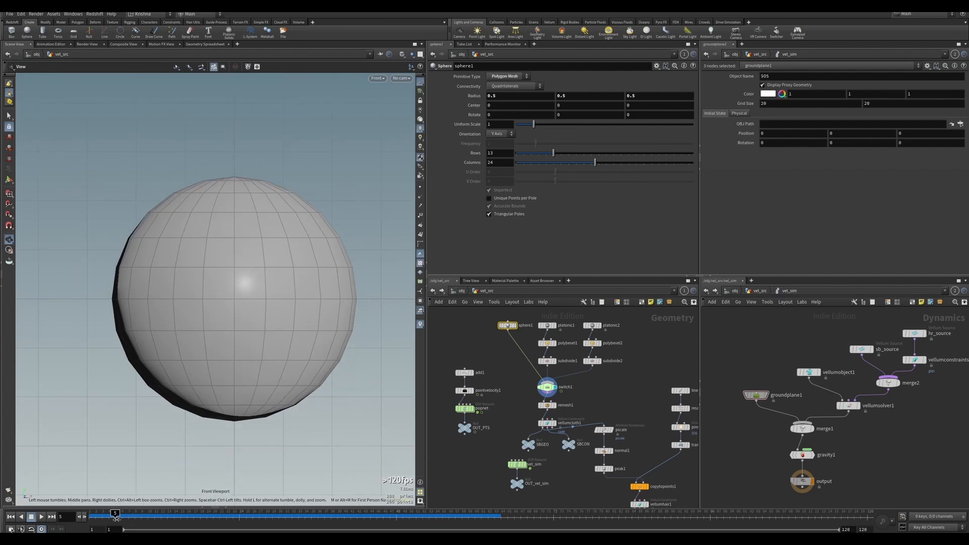
pyautogui.press('Left')
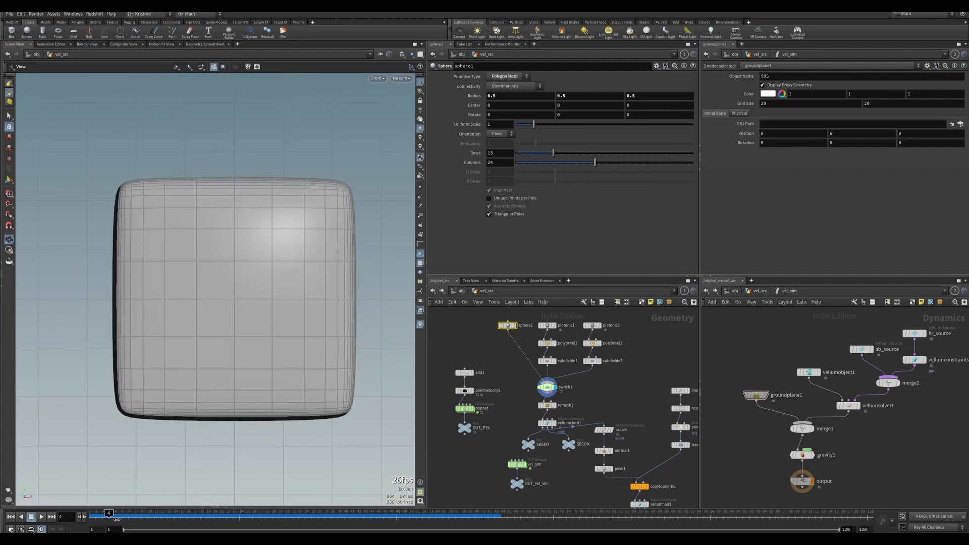
pyautogui.press('Left')
pyautogui.press('Left')
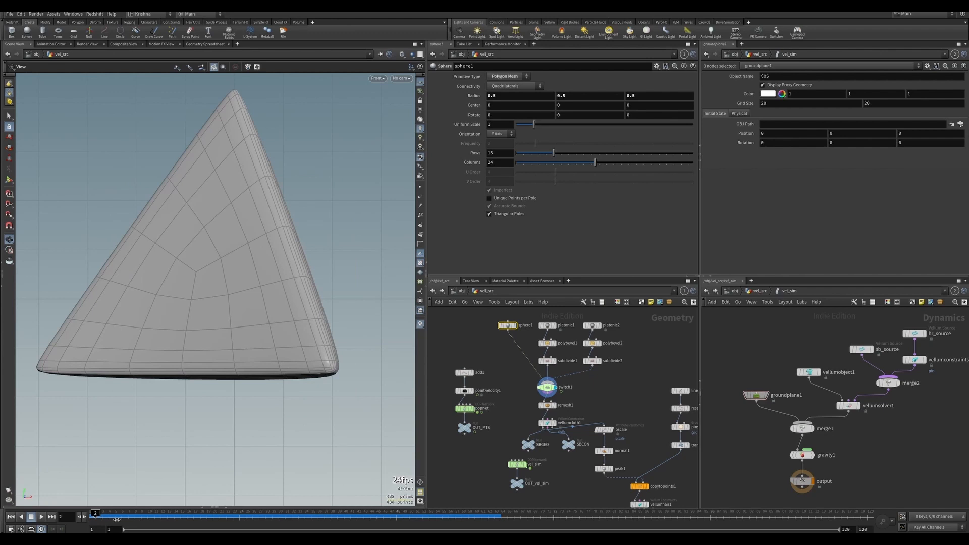
pyautogui.press('Right')
pyautogui.press('Left')
pyautogui.press('Right')
pyautogui.press('Left')
pyautogui.press('Right')
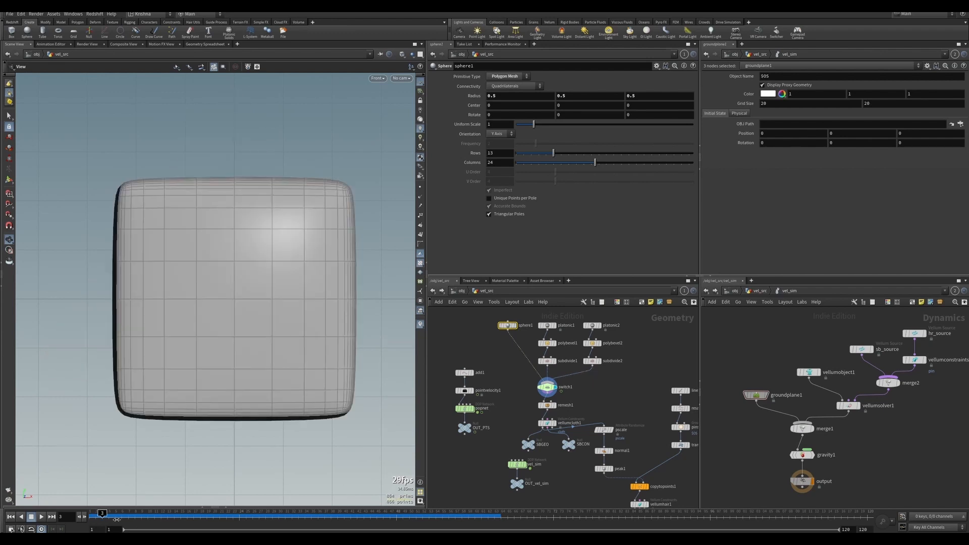
pyautogui.press('Left')
pyautogui.press('Right')
pyautogui.press('Left')
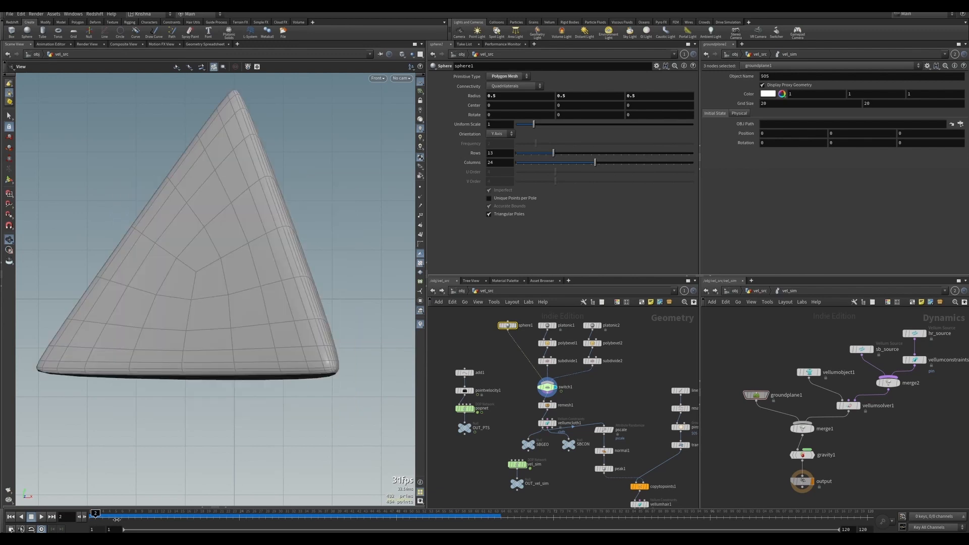
pyautogui.press('Right')
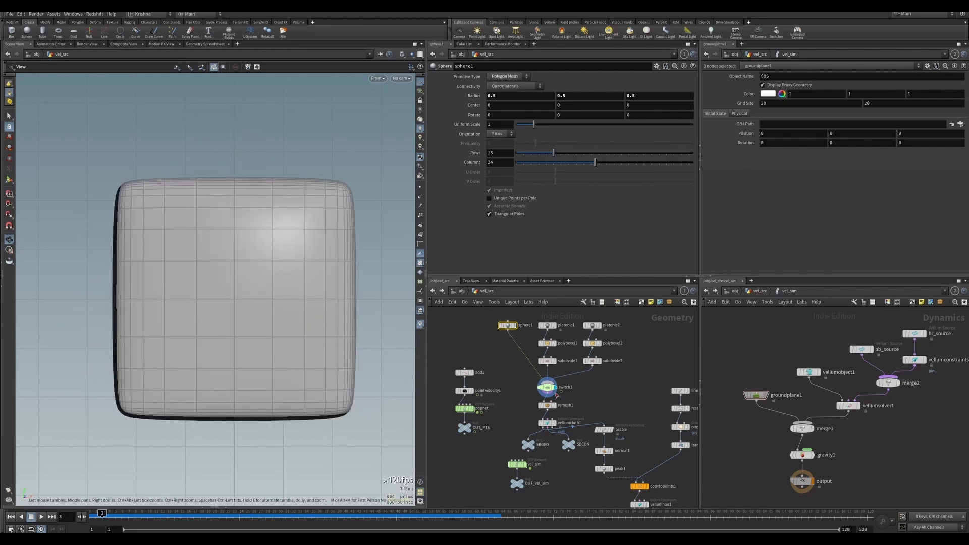
# Set the tetrahedron platonic solid's radius to 0.8.
pyautogui.click(557, 328)
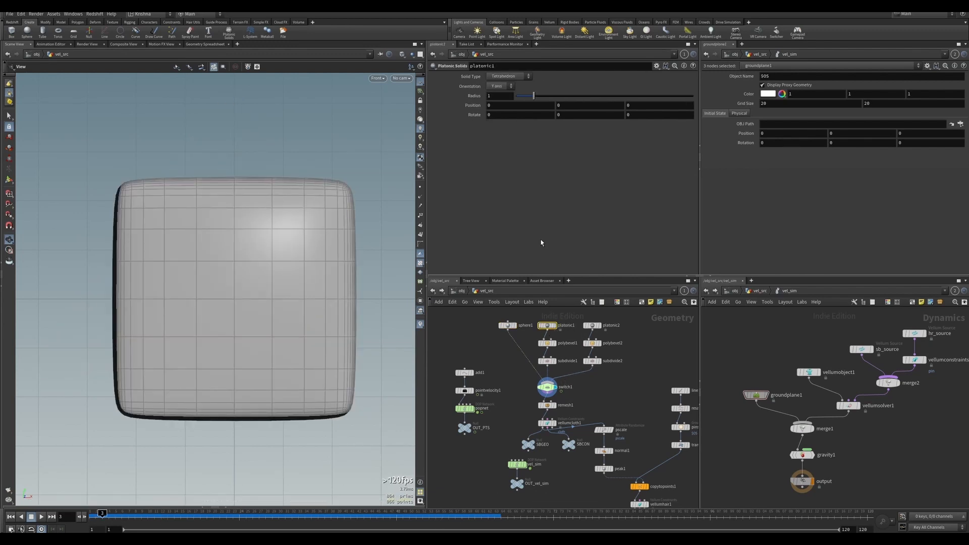
pyautogui.doubleClick(489, 96)
pyautogui.write('0.8')
pyautogui.press('Return')
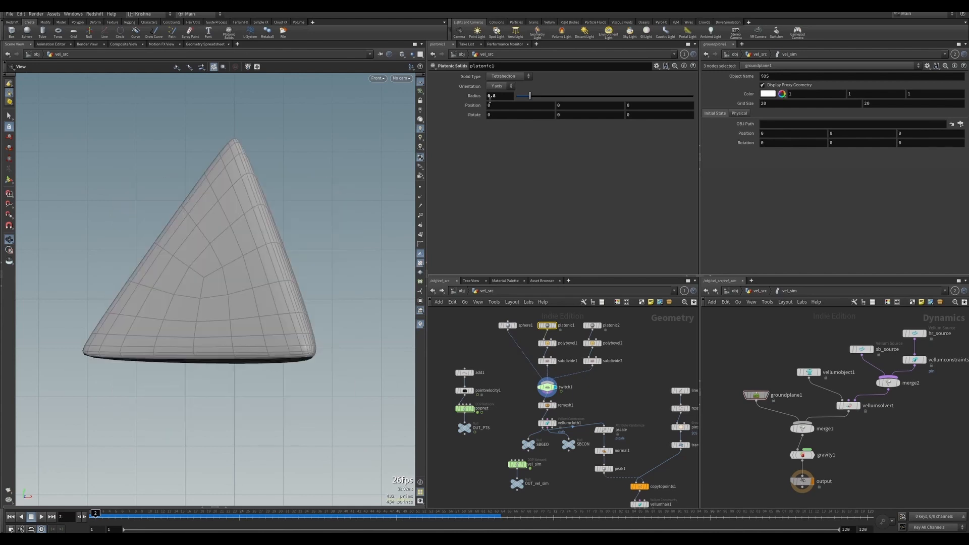
# Set the cube platonic solid's radius to 0.8.
pyautogui.hotkey('space', '1')
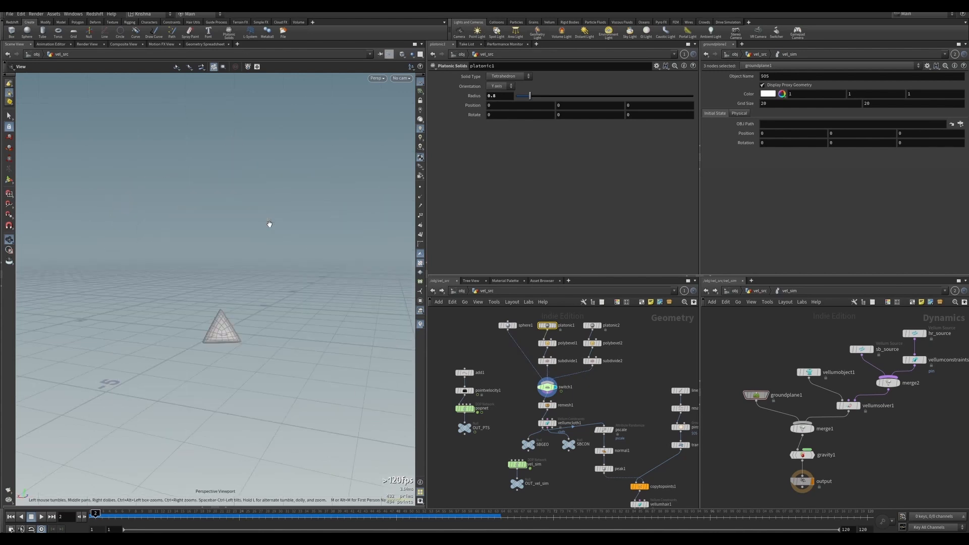
pyautogui.moveTo(268, 219); pyautogui.dragTo(169, 294)
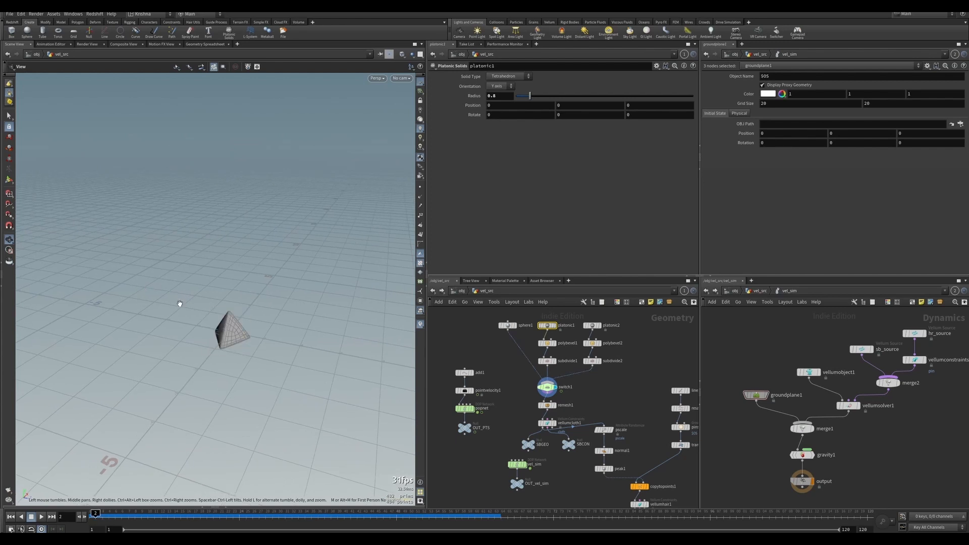
pyautogui.moveTo(227, 350)
pyautogui.mouseDown()
pyautogui.moveTo(244, 329)
pyautogui.moveTo(245, 353)
pyautogui.mouseUp()
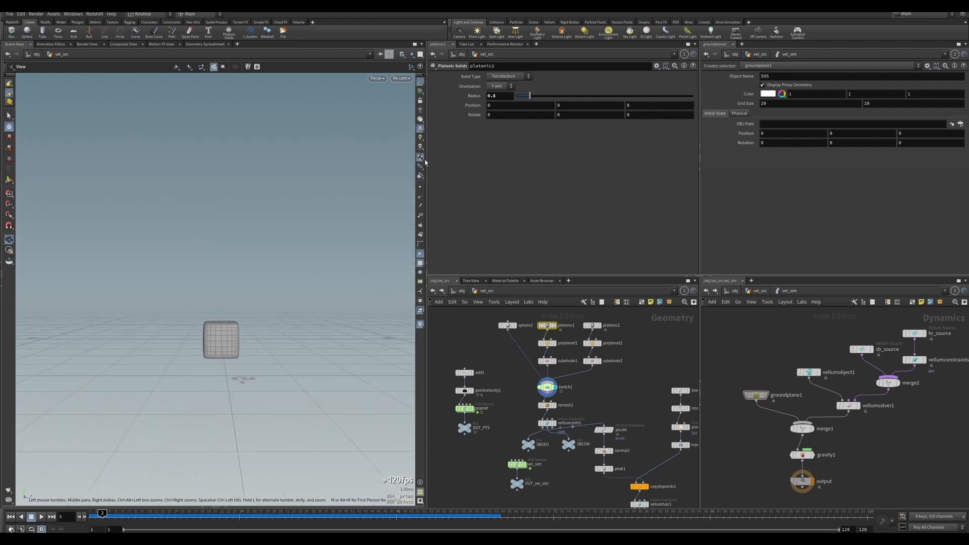
pyautogui.click(594, 327)
pyautogui.click(494, 96)
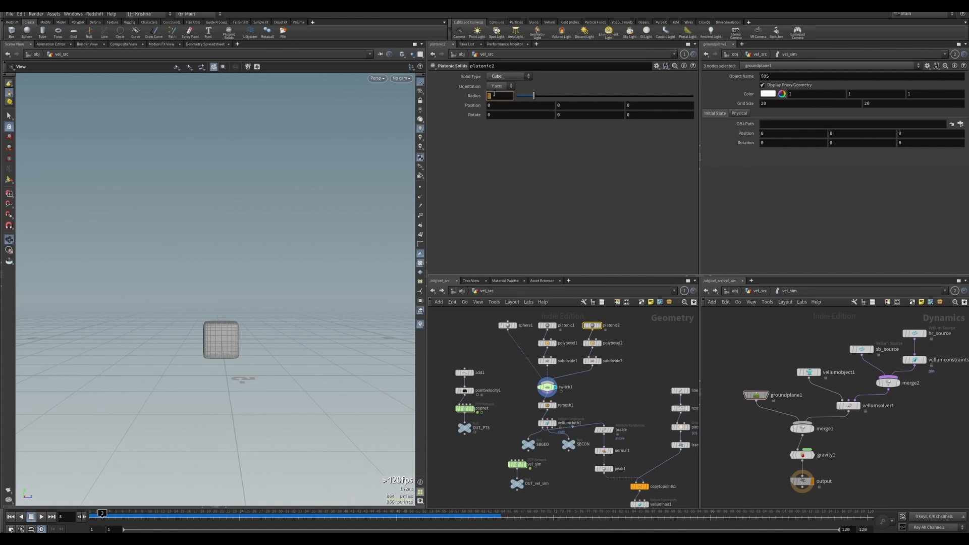
pyautogui.write('0.8')
pyautogui.press('Return')
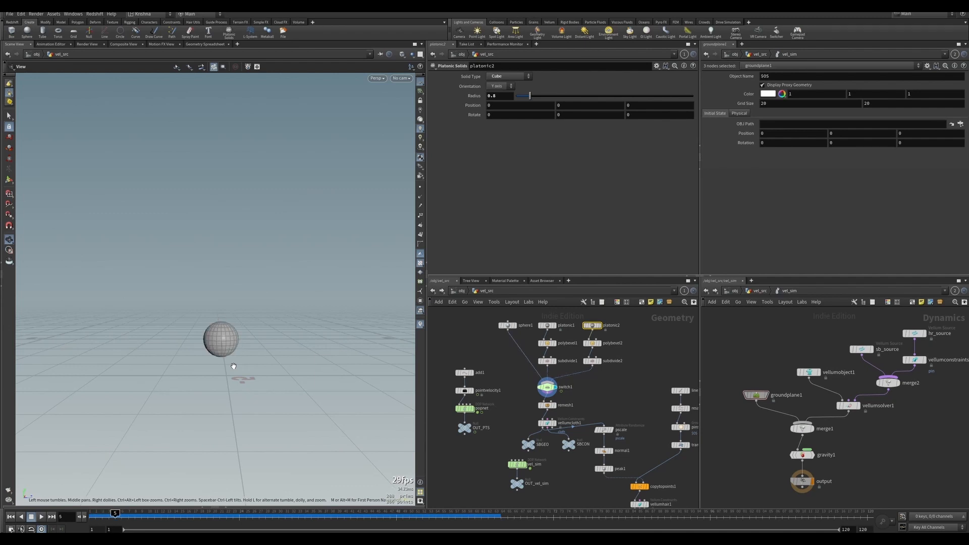
# Select both platonic solid nodes and set their radius to 1.
pyautogui.click(10, 516)
pyautogui.moveTo(597, 390); pyautogui.dragTo(594, 394, button='middle')
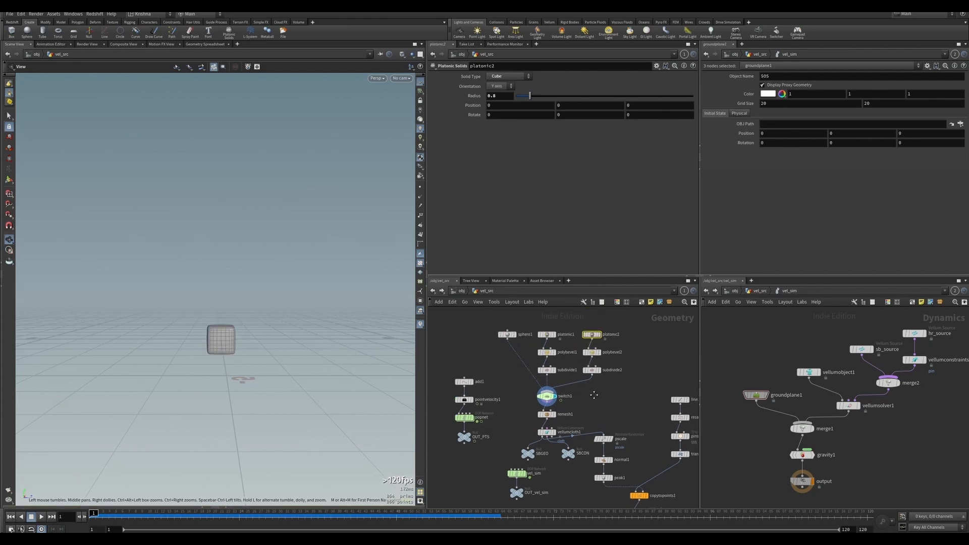
pyautogui.moveTo(544, 323); pyautogui.dragTo(595, 341)
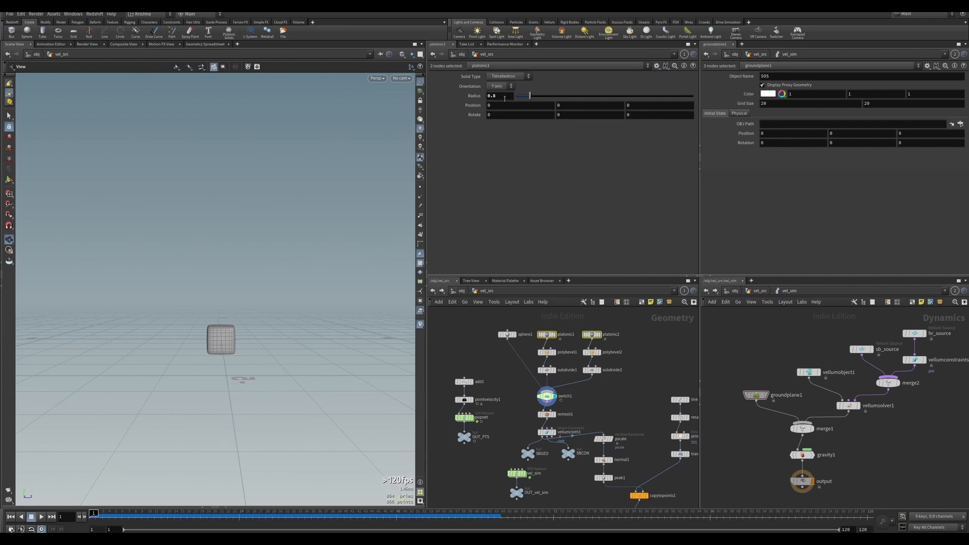
pyautogui.doubleClick(500, 96)
pyautogui.write('1')
pyautogui.press('Return')
# Set the sphere's radius to 1 on all three axes.
pyautogui.click(505, 336)
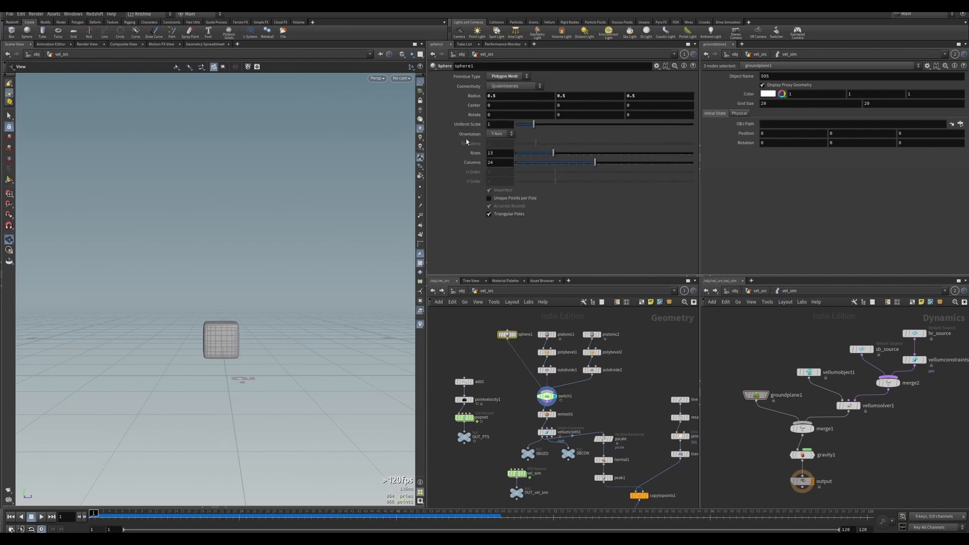
pyautogui.rightClick(464, 96)
pyautogui.click(497, 215)
# Insert a Match Size node between the switch and remesh node, display it, and enable Scale to Fit.
pyautogui.moveTo(549, 400)
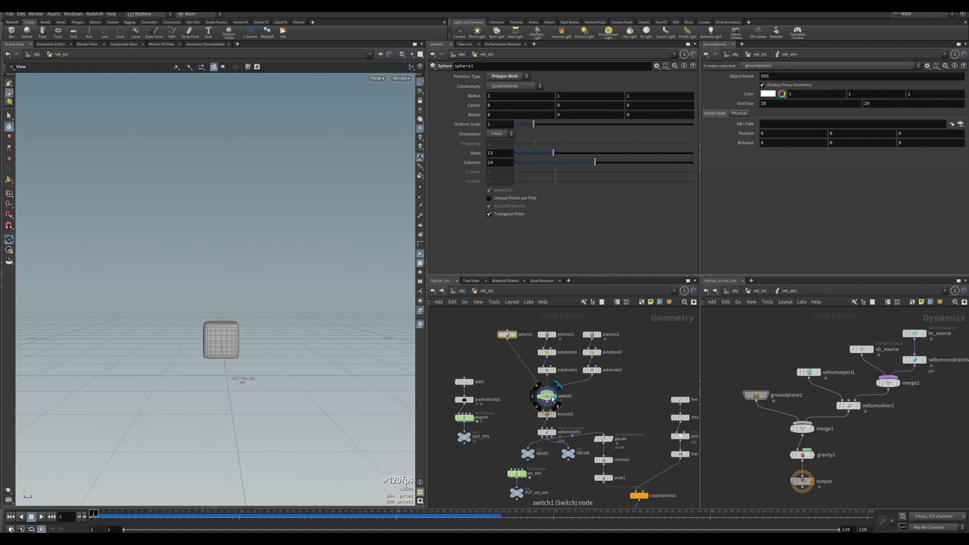
pyautogui.moveTo(531, 406); pyautogui.dragTo(535, 387, button='middle')
pyautogui.press('Tab')
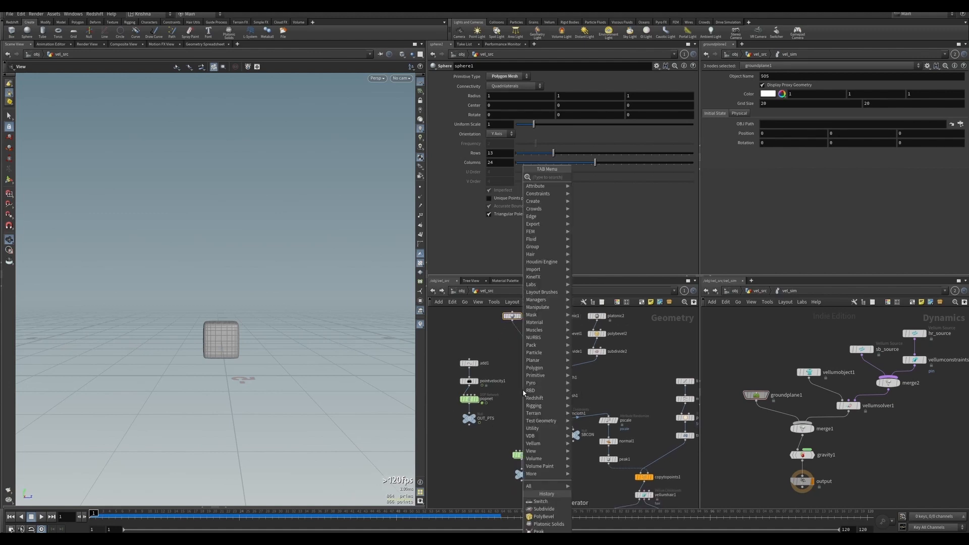
pyautogui.write('match')
pyautogui.press('Down')
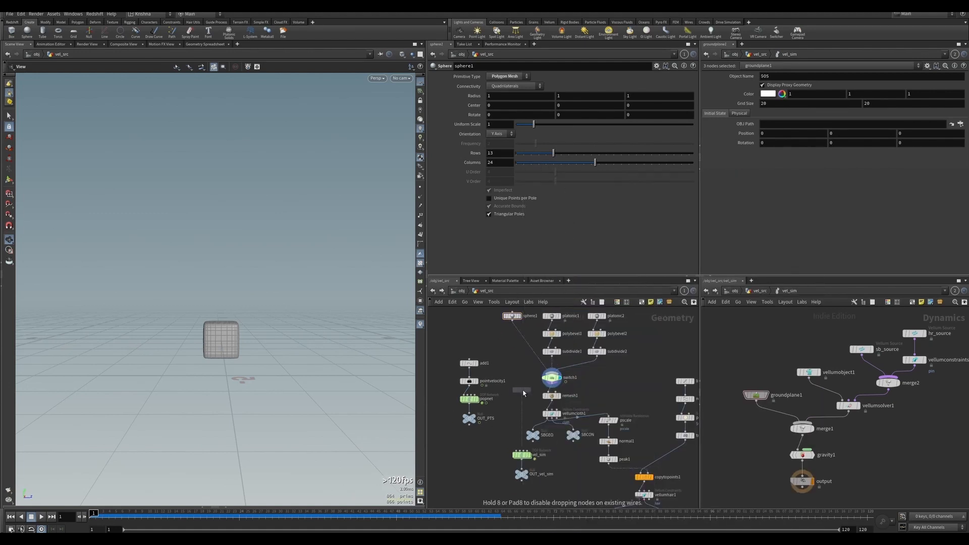
pyautogui.press('Return')
pyautogui.click(521, 389)
pyautogui.moveTo(518, 385); pyautogui.dragTo(551, 384)
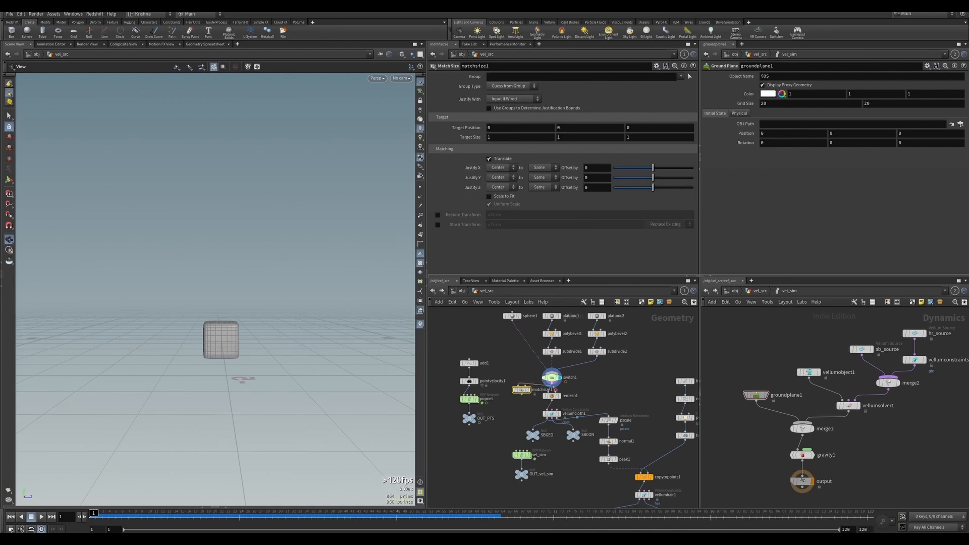
pyautogui.click(529, 390)
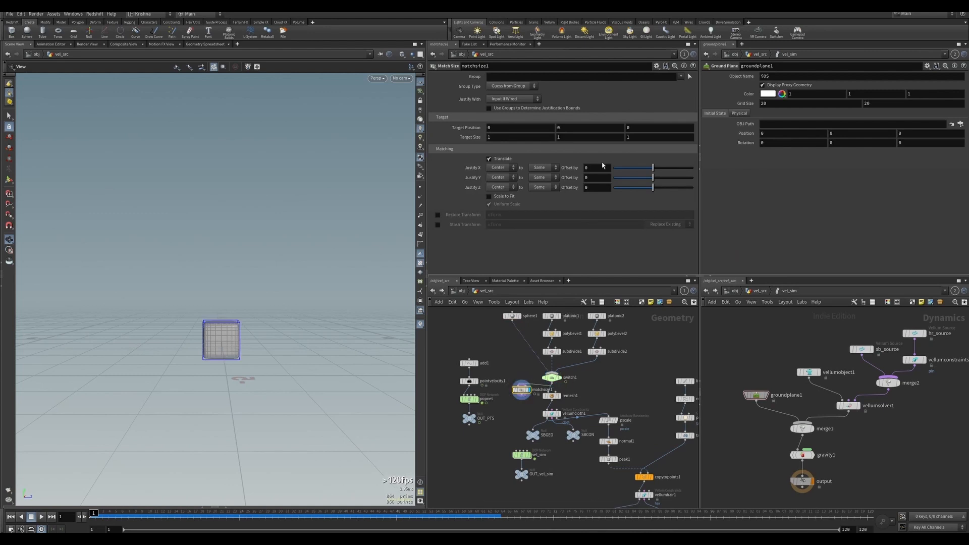
pyautogui.click(489, 196)
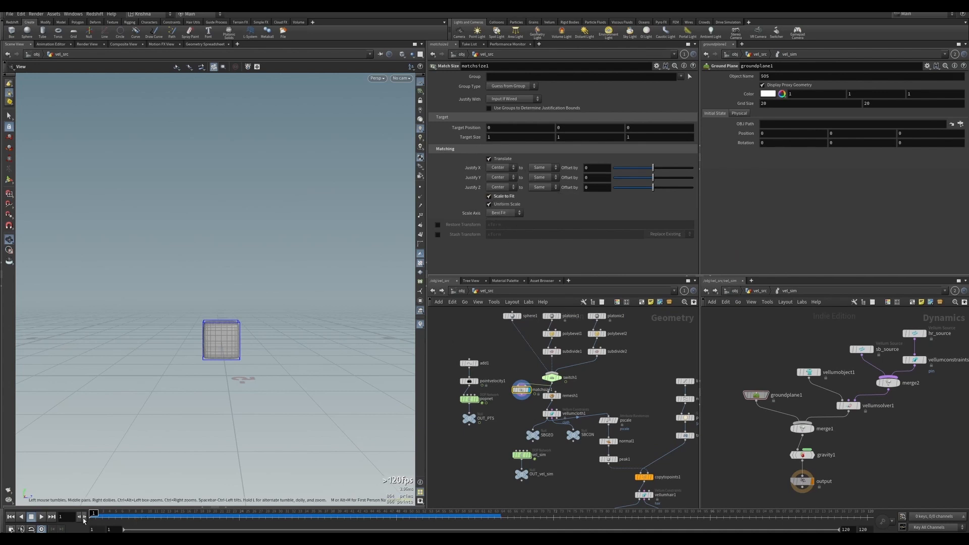
# Scrub the timeline to compare the sizes of the switched shapes.
pyautogui.moveTo(93, 514); pyautogui.dragTo(117, 513)
pyautogui.moveTo(239, 394); pyautogui.dragTo(237, 364)
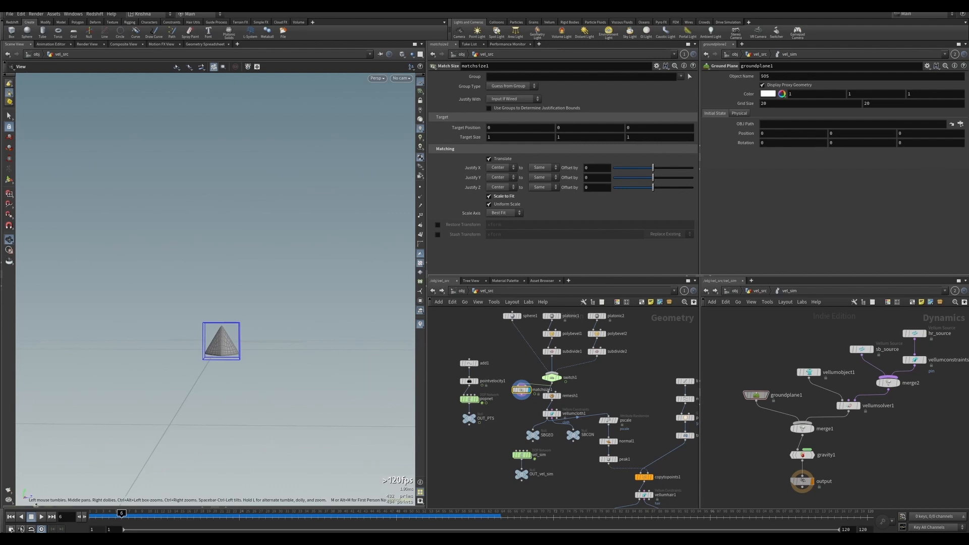
pyautogui.click(10, 517)
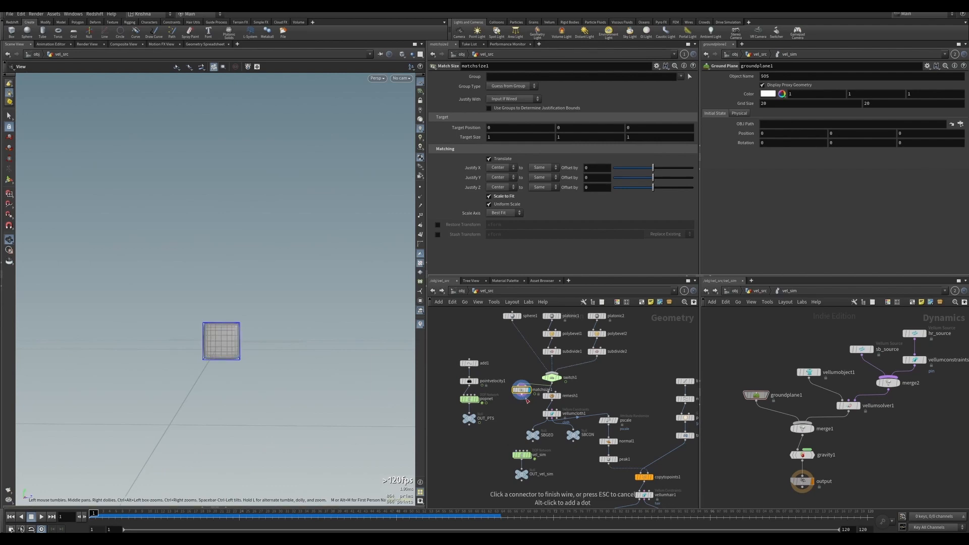
pyautogui.scroll(-3, 548, 399)
pyautogui.moveTo(575, 461); pyautogui.dragTo(544, 421)
pyautogui.scroll(-1, 585, 472)
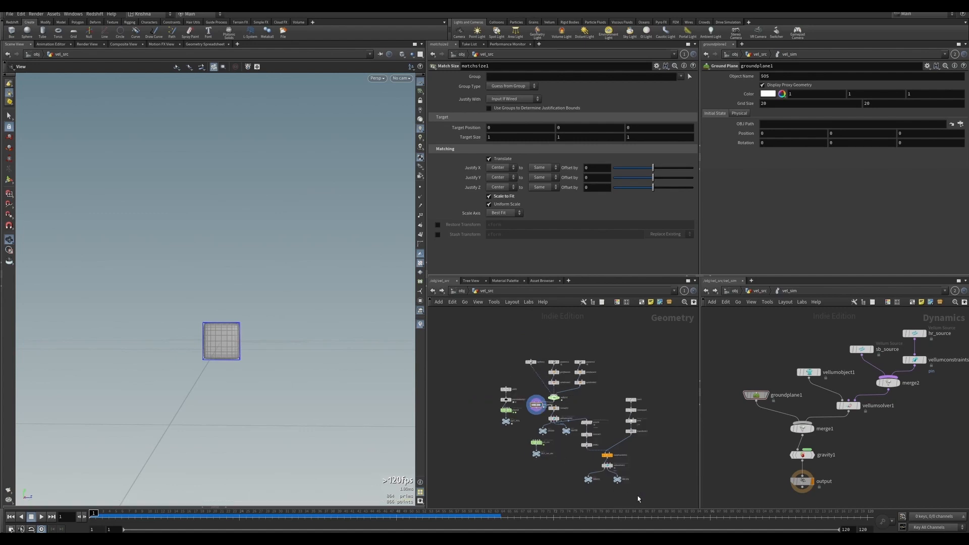
pyautogui.moveTo(517, 351); pyautogui.dragTo(597, 409)
pyautogui.scroll(4, 538, 407)
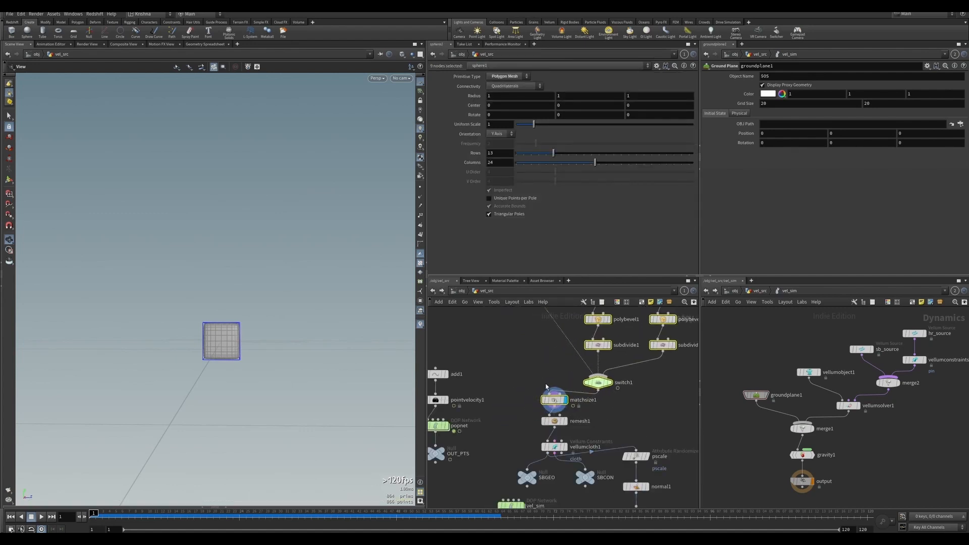
pyautogui.scroll(-2, 582, 429)
pyautogui.click(516, 428)
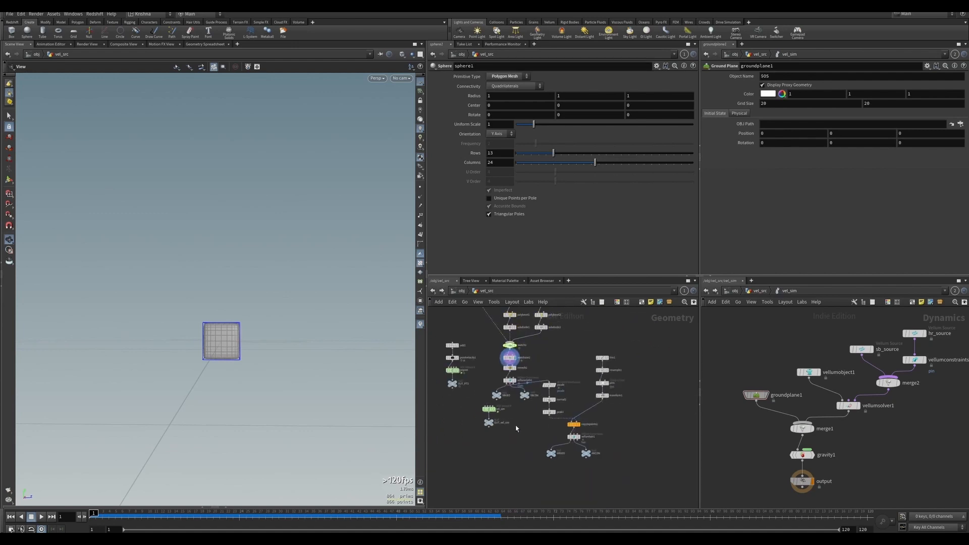
# Display the ground plane in the simulation network, look through cam1 and play the simulation from the start.
pyautogui.click(755, 394)
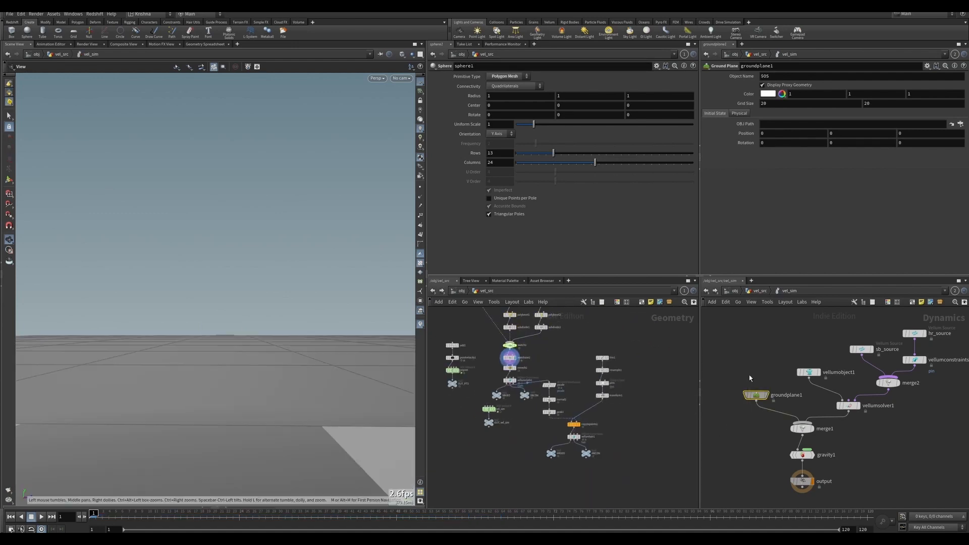
pyautogui.click(402, 78)
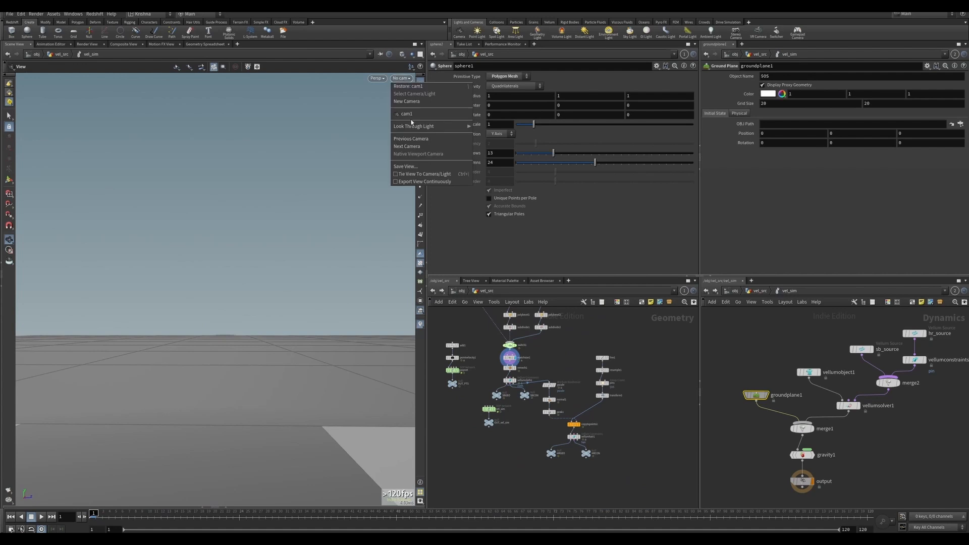
pyautogui.click(410, 118)
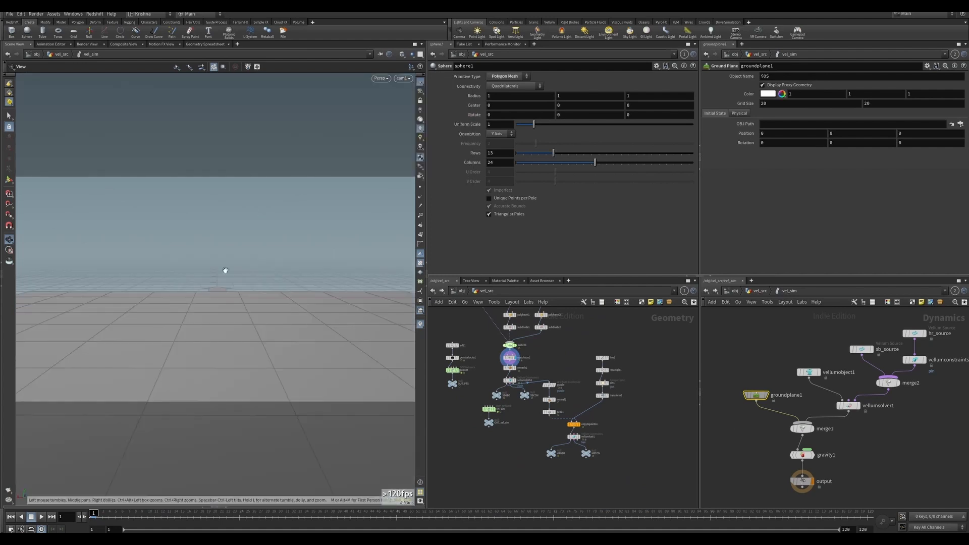
pyautogui.click(42, 516)
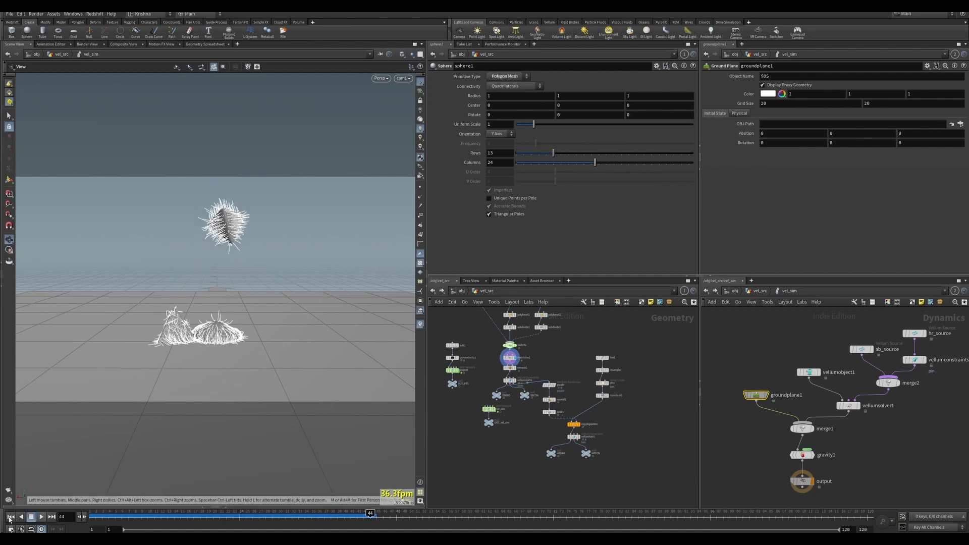
pyautogui.click(11, 516)
pyautogui.click(41, 516)
pyautogui.click(39, 517)
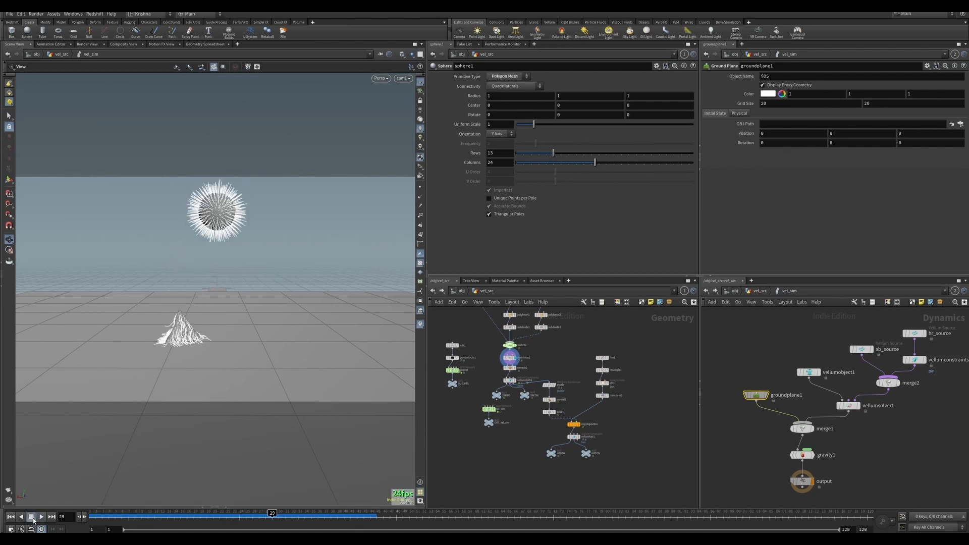
pyautogui.click(11, 516)
# Set the tetrahedron's PolyBevel distance to 0.4 and redisplay the match size node's output.
pyautogui.moveTo(566, 350); pyautogui.dragTo(571, 367, button='middle')
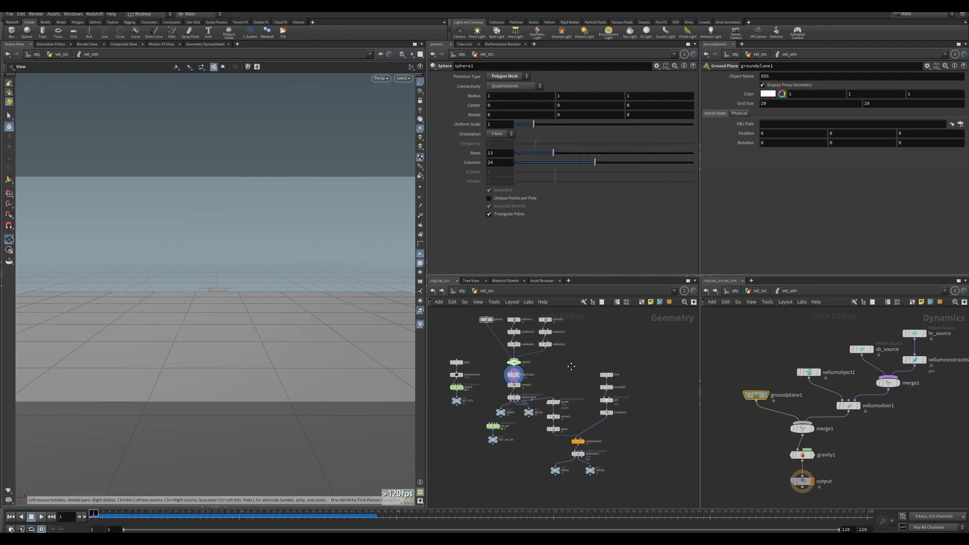
pyautogui.click(515, 320)
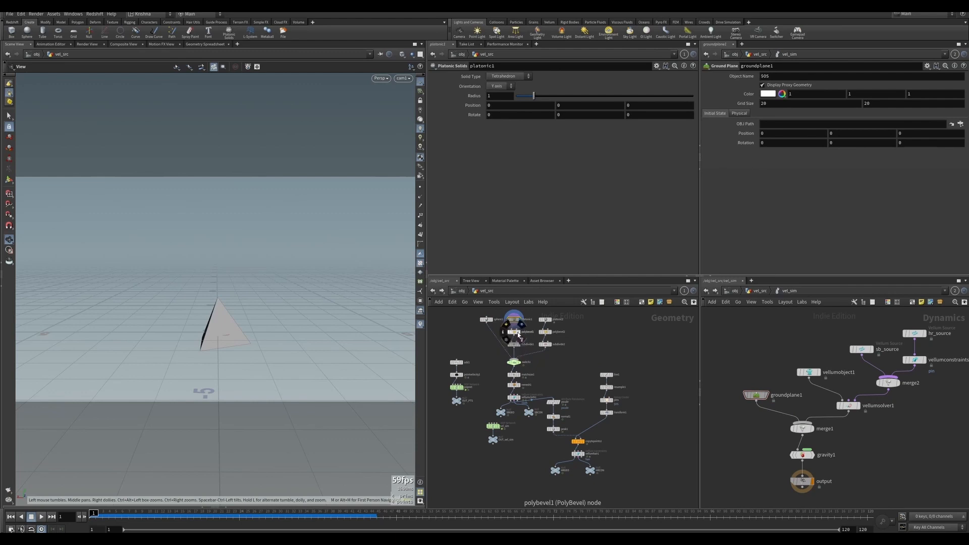
pyautogui.click(520, 333)
pyautogui.click(522, 335)
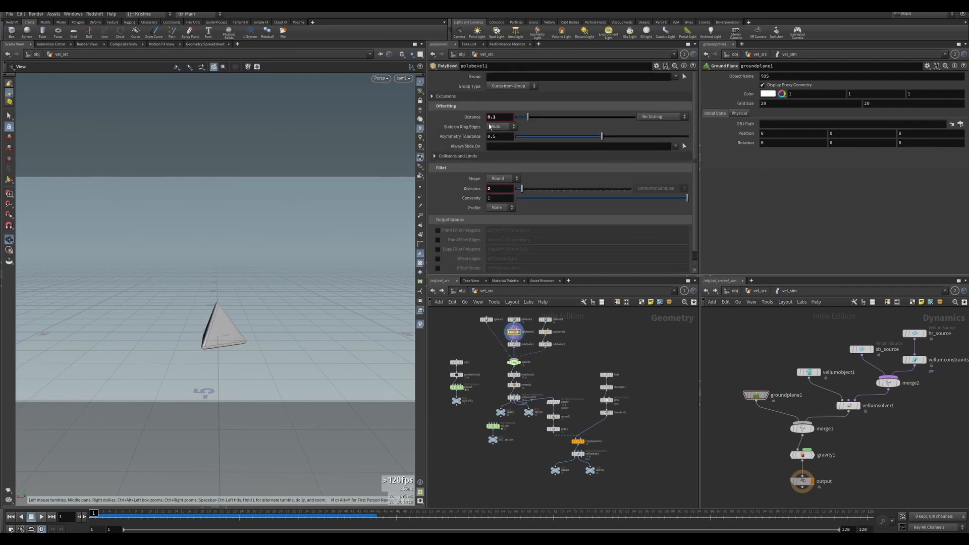
pyautogui.moveTo(490, 121); pyautogui.dragTo(498, 121)
pyautogui.write('.4')
pyautogui.press('Return')
pyautogui.moveTo(235, 317); pyautogui.dragTo(272, 337)
pyautogui.click(519, 345)
pyautogui.click(513, 345)
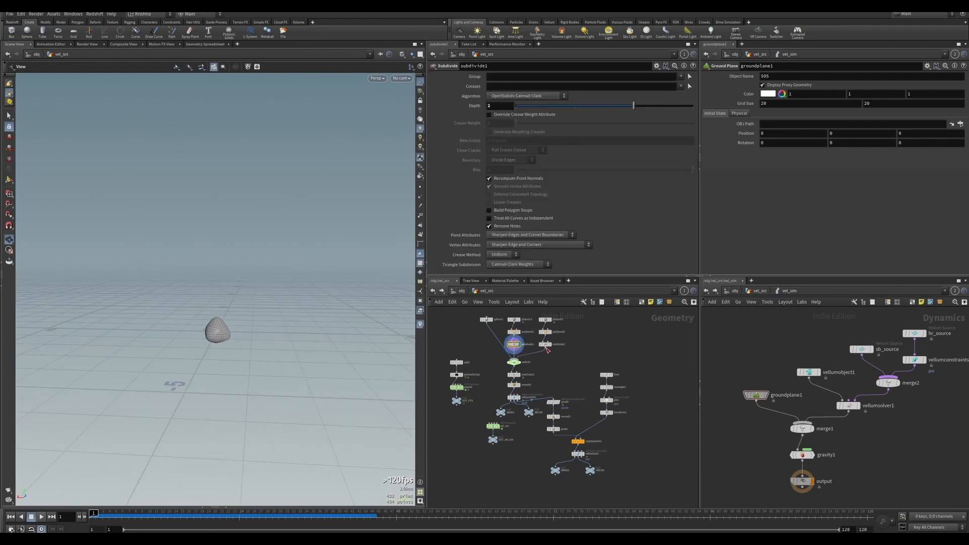
pyautogui.click(519, 376)
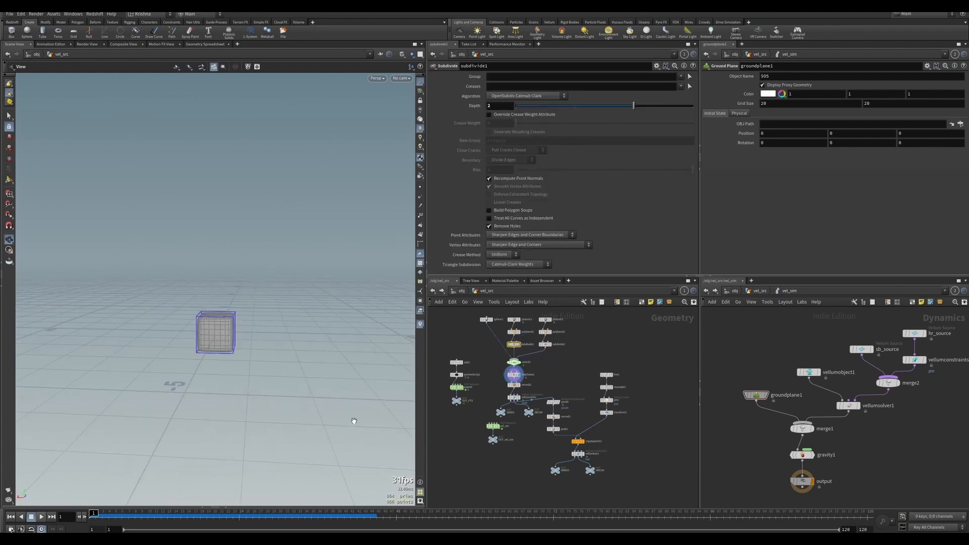
# Play the simulation through cam1 from the first frame to review the beveled shapes.
pyautogui.moveTo(96, 513)
pyautogui.mouseDown()
pyautogui.moveTo(123, 513)
pyautogui.moveTo(94, 514)
pyautogui.mouseUp()
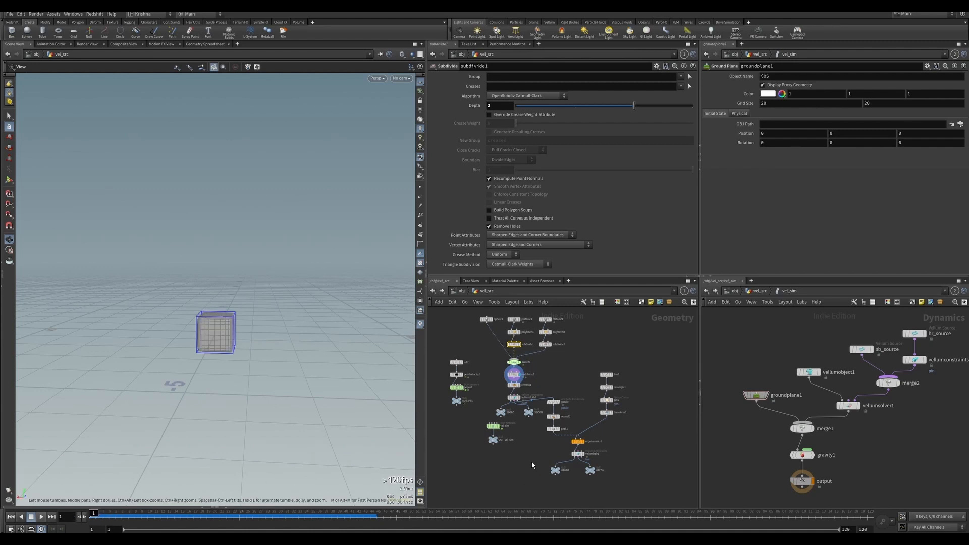
pyautogui.click(765, 394)
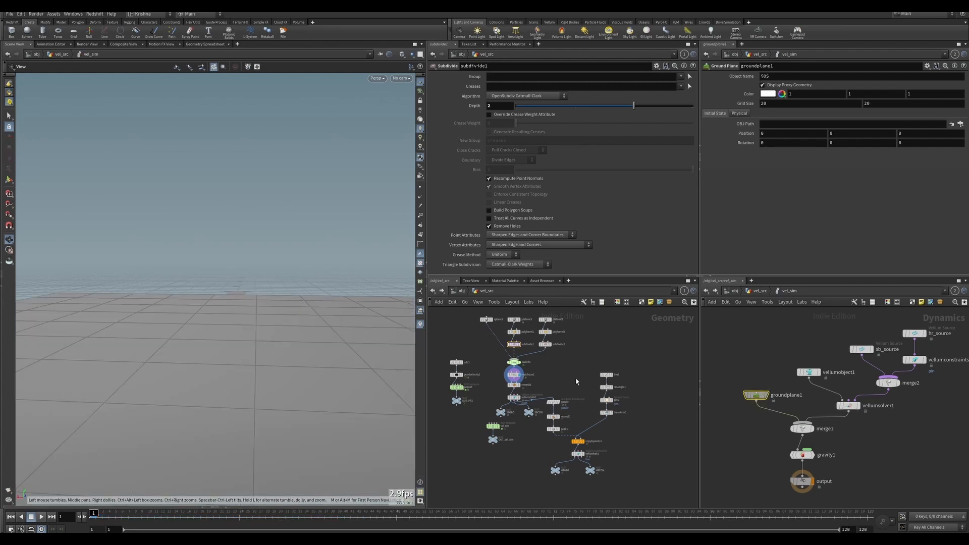
pyautogui.click(42, 518)
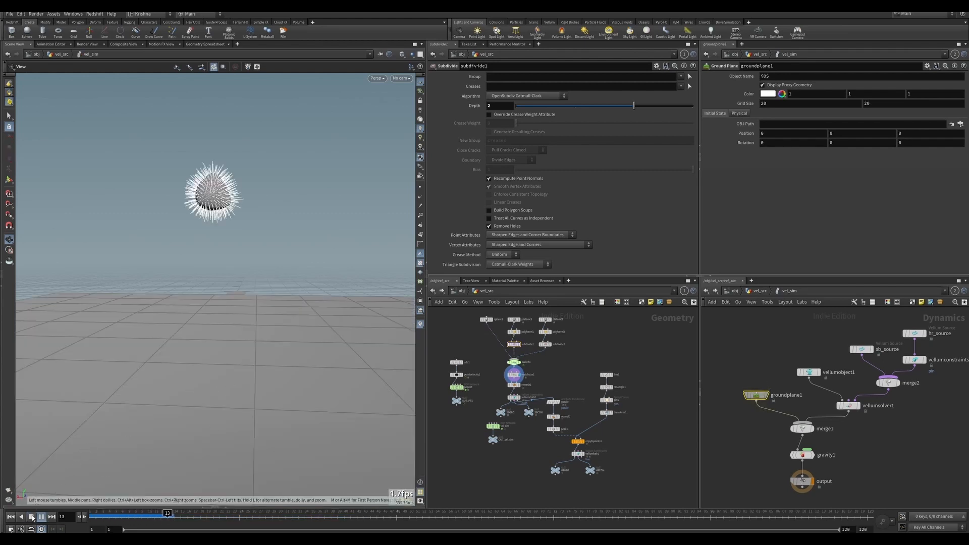
pyautogui.click(401, 79)
pyautogui.click(409, 112)
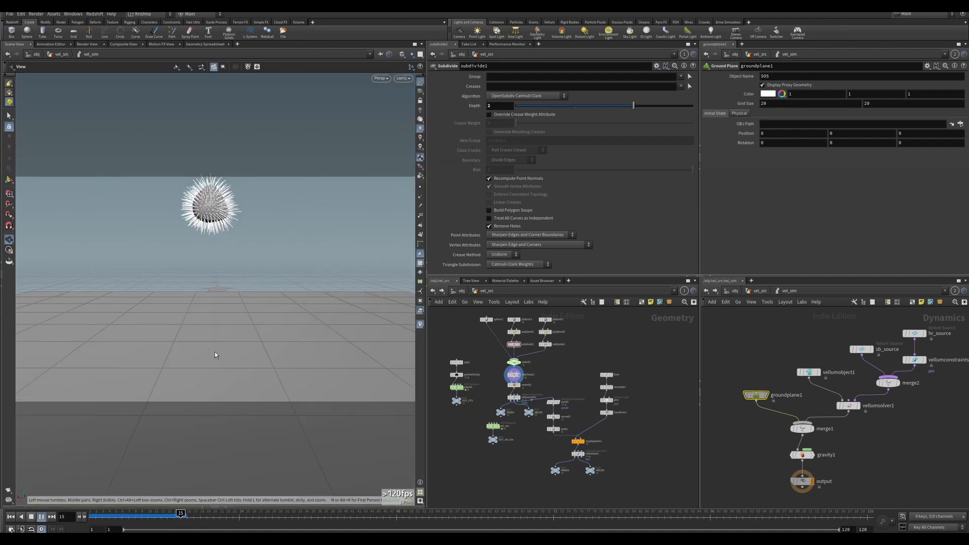
pyautogui.click(11, 517)
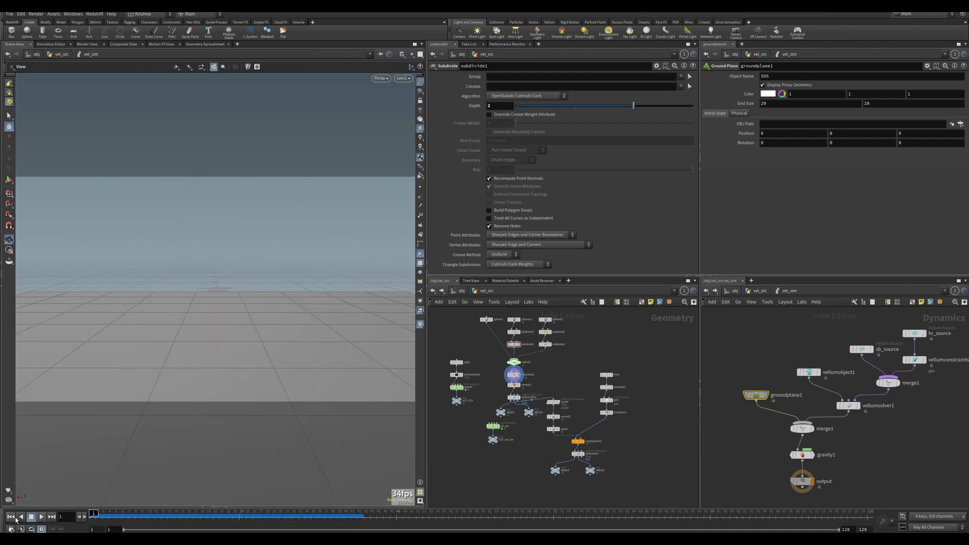
pyautogui.click(41, 517)
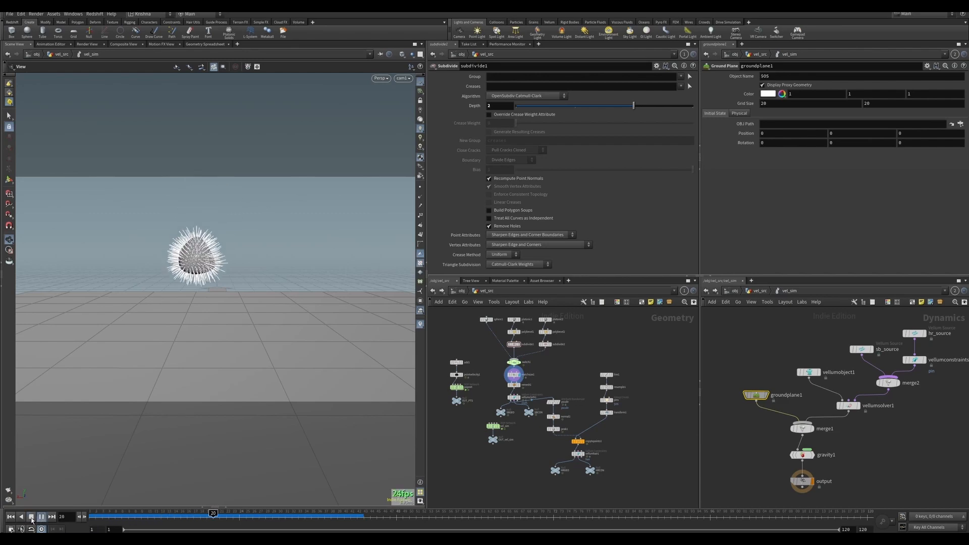
pyautogui.click(31, 517)
# Orbit the viewport, replay the simulation and return to the cam1 view.
pyautogui.moveTo(192, 303); pyautogui.dragTo(230, 245)
pyautogui.moveTo(243, 300); pyautogui.dragTo(243, 147)
pyautogui.click(42, 517)
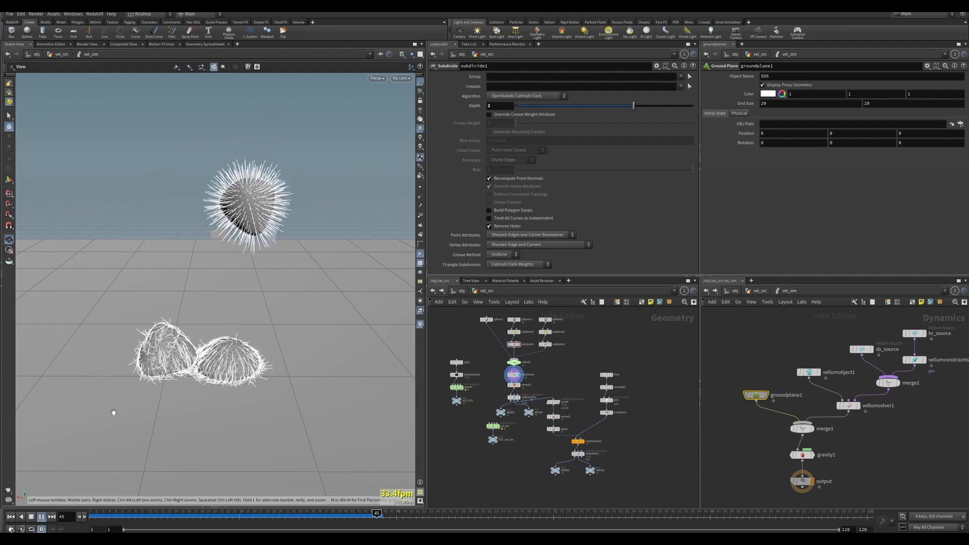
pyautogui.click(41, 517)
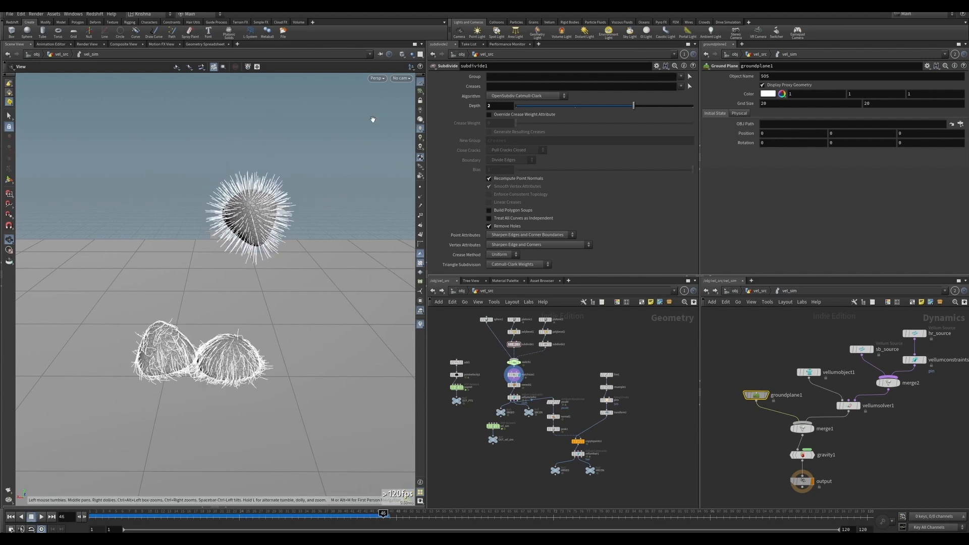
pyautogui.click(398, 78)
pyautogui.click(404, 113)
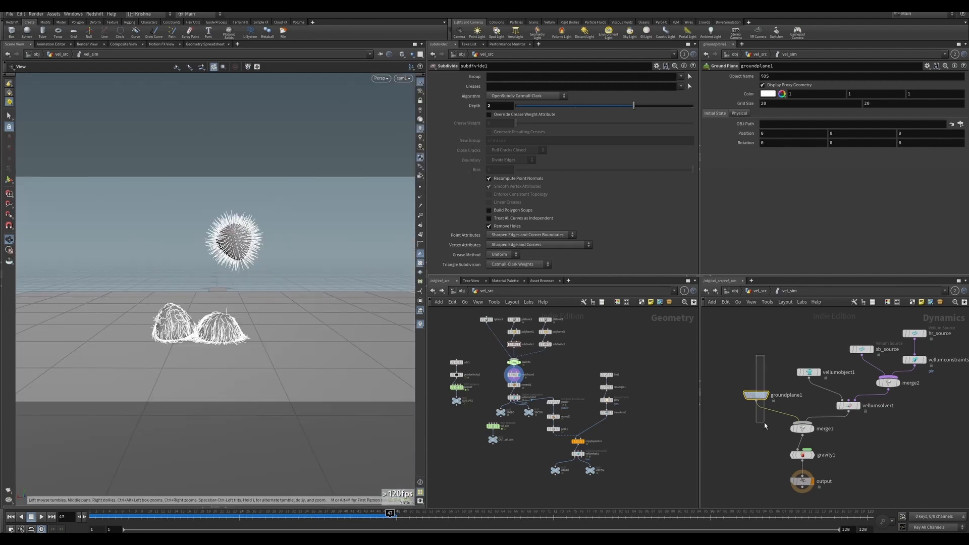
pyautogui.click(849, 406)
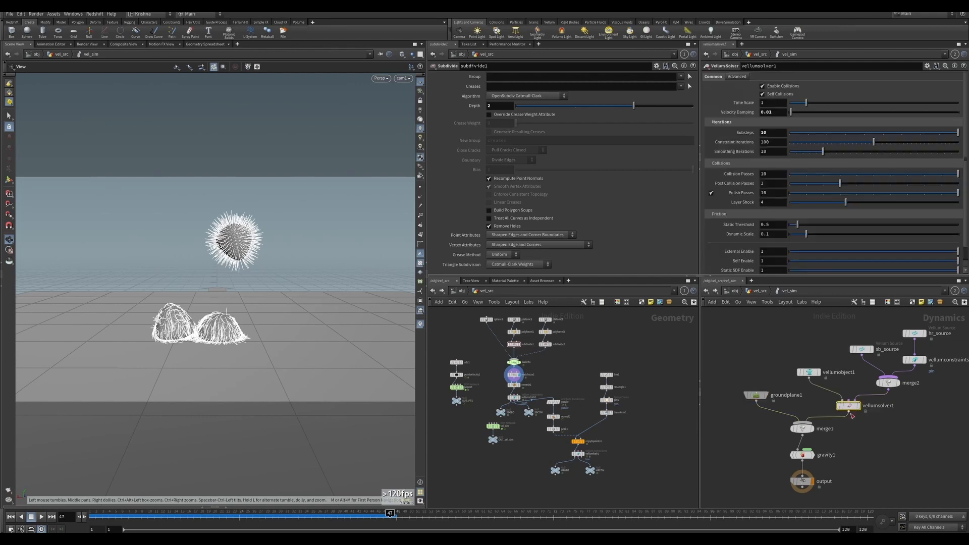
# Display the OUT_vel_sim node and step through the simulation frames.
pyautogui.moveTo(627, 483); pyautogui.dragTo(553, 364)
pyautogui.moveTo(553, 403); pyautogui.dragTo(560, 413)
pyautogui.click(521, 461)
pyautogui.moveTo(522, 461); pyautogui.dragTo(531, 461, button='middle')
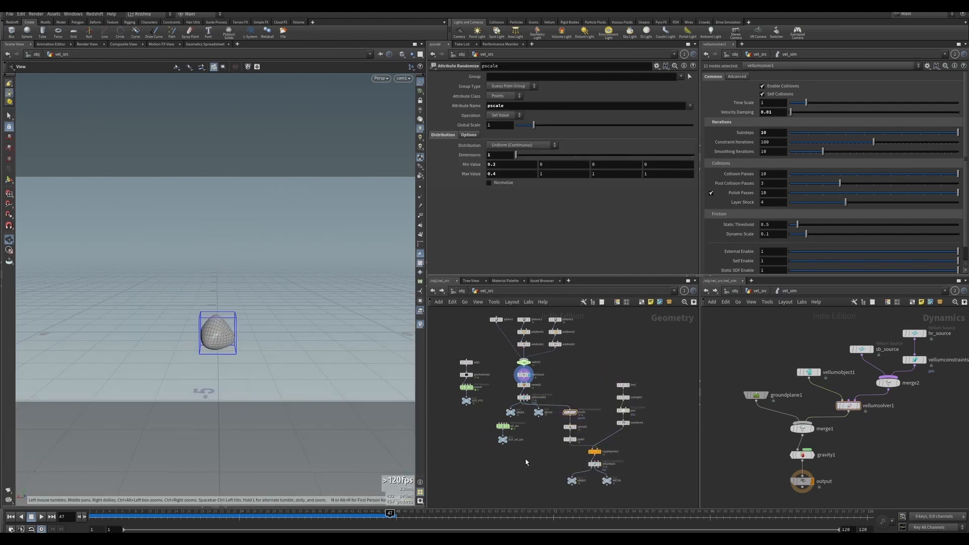
pyautogui.moveTo(525, 458); pyautogui.dragTo(510, 434)
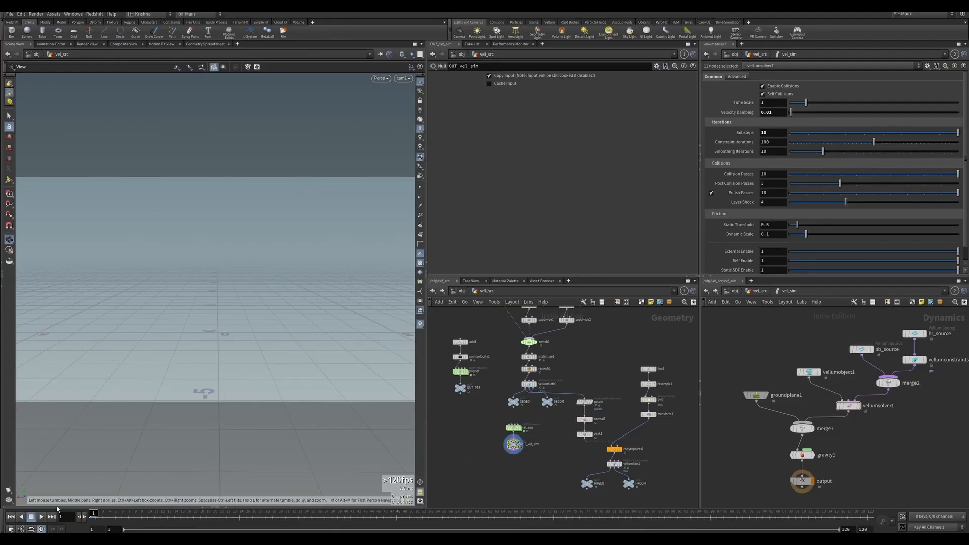
pyautogui.click(42, 516)
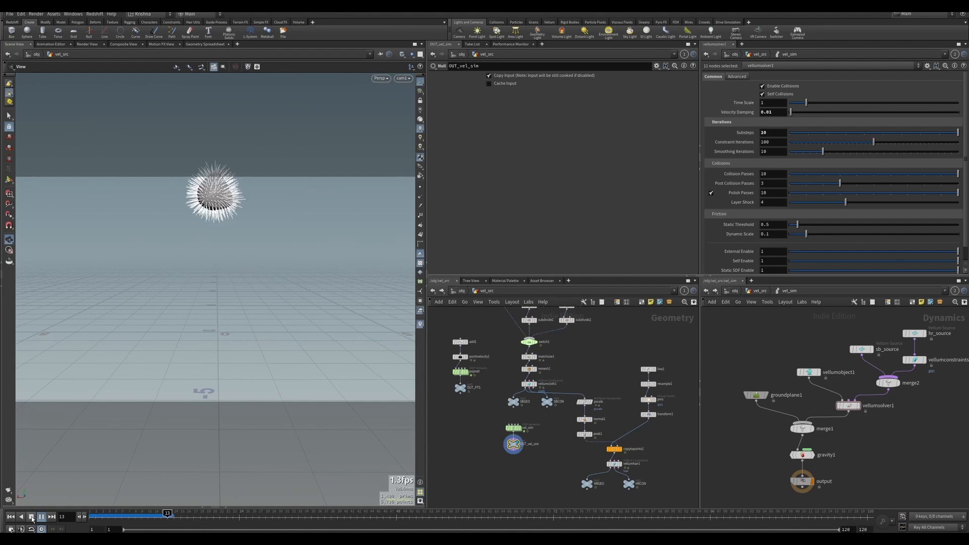
pyautogui.click(31, 516)
pyautogui.press('Right')
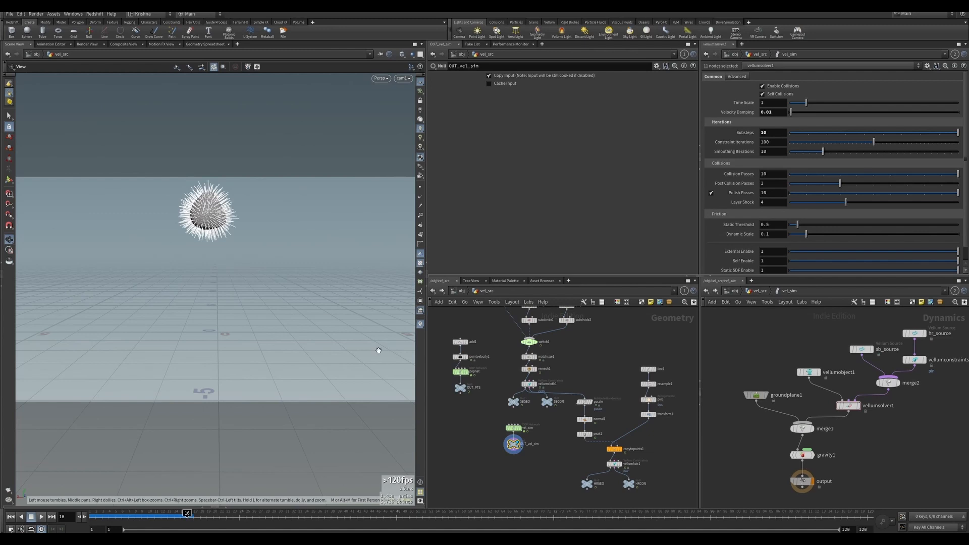
# Add a DOP Import Fields node and set its DOP Network to ../vel_sim and DOP Nodes to ../vel_sim/vellumobject1.
pyautogui.moveTo(479, 464); pyautogui.dragTo(493, 428, button='middle')
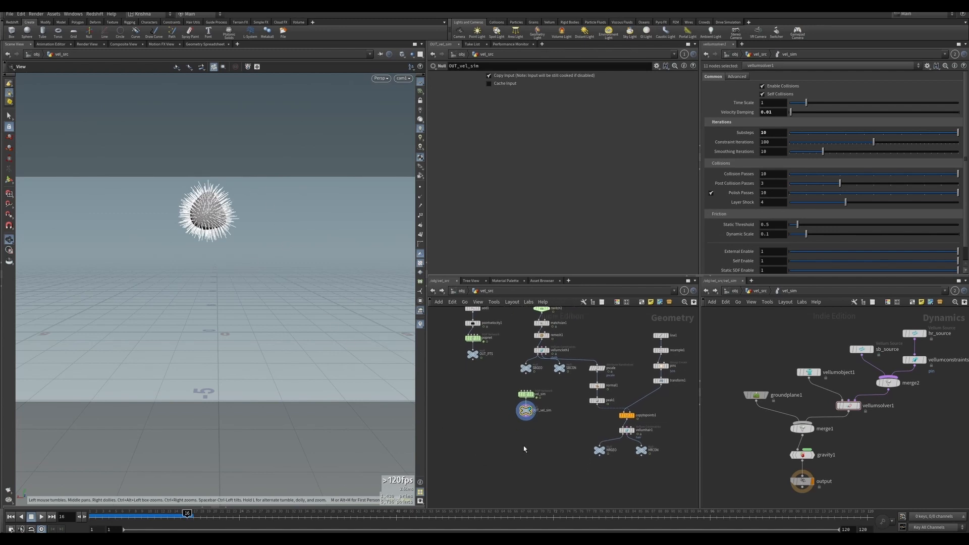
pyautogui.moveTo(540, 436); pyautogui.dragTo(515, 392)
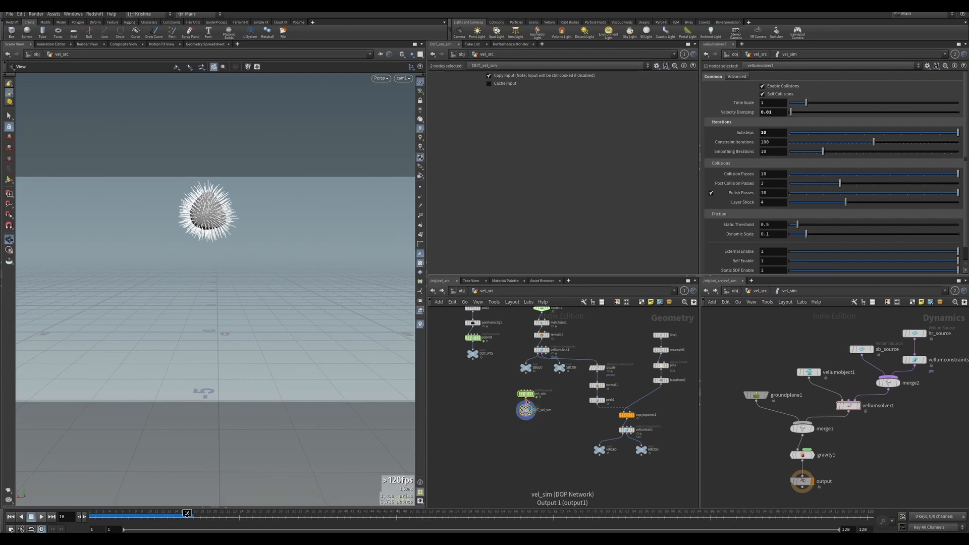
pyautogui.click(526, 407)
pyautogui.scroll(3, 516, 413)
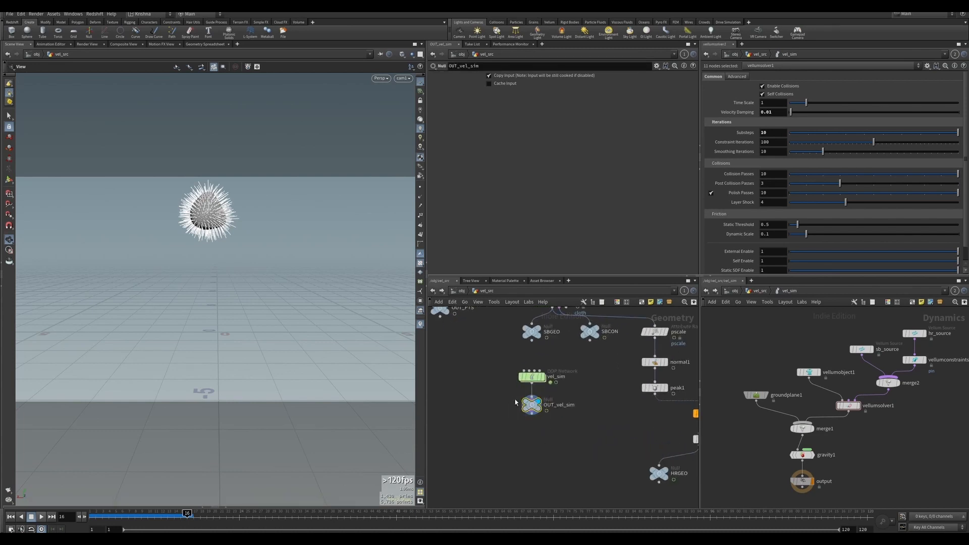
pyautogui.moveTo(541, 445); pyautogui.dragTo(524, 413, button='middle')
pyautogui.click(521, 437)
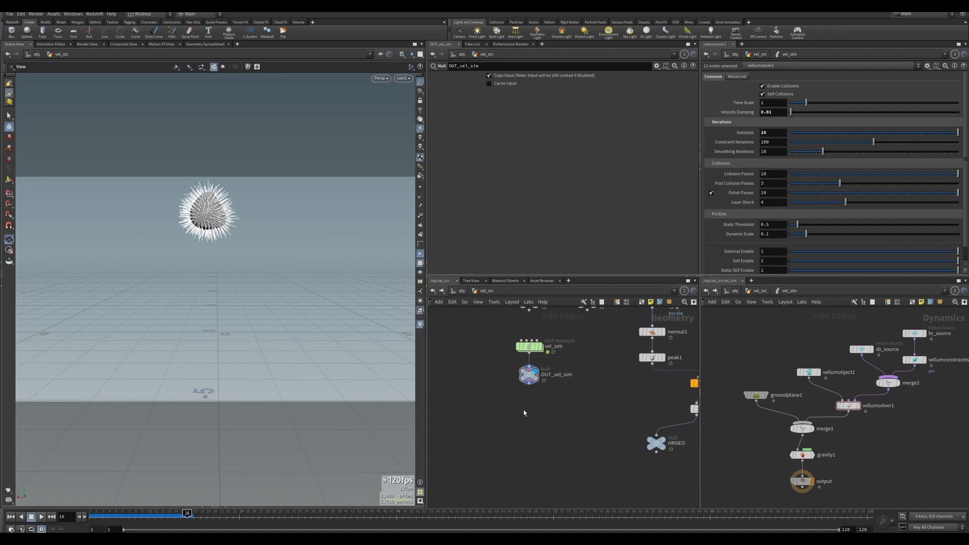
pyautogui.press('Tab')
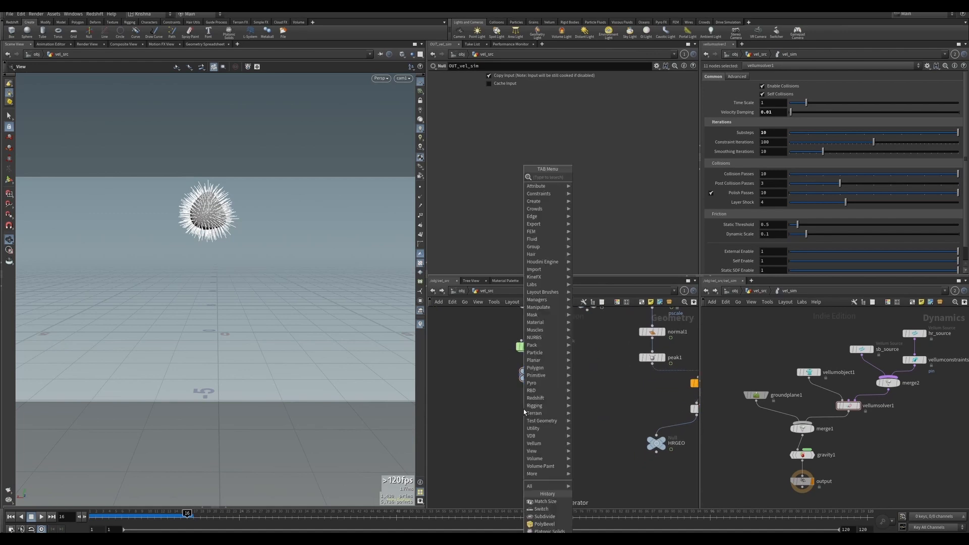
pyautogui.write('dop impo')
pyautogui.press('Down')
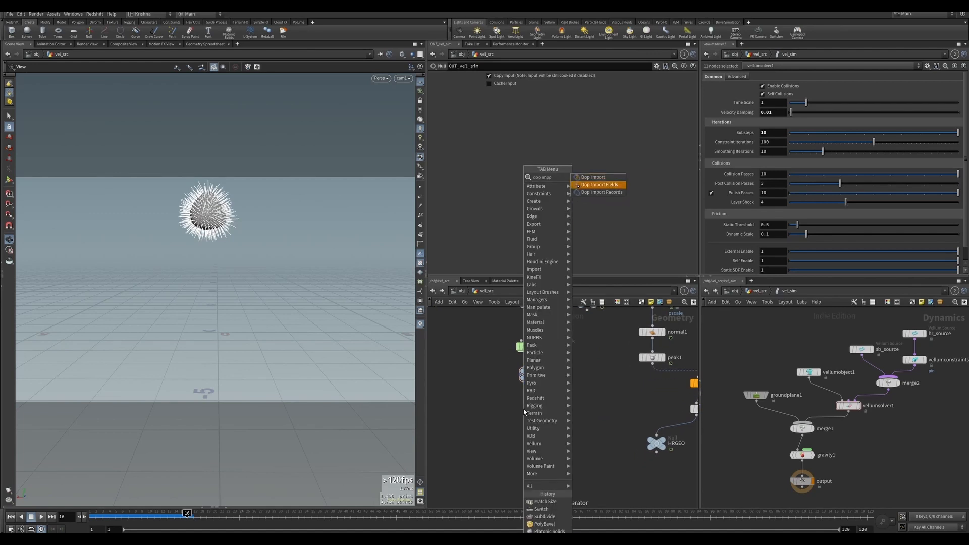
pyautogui.press('Return')
pyautogui.click(526, 408)
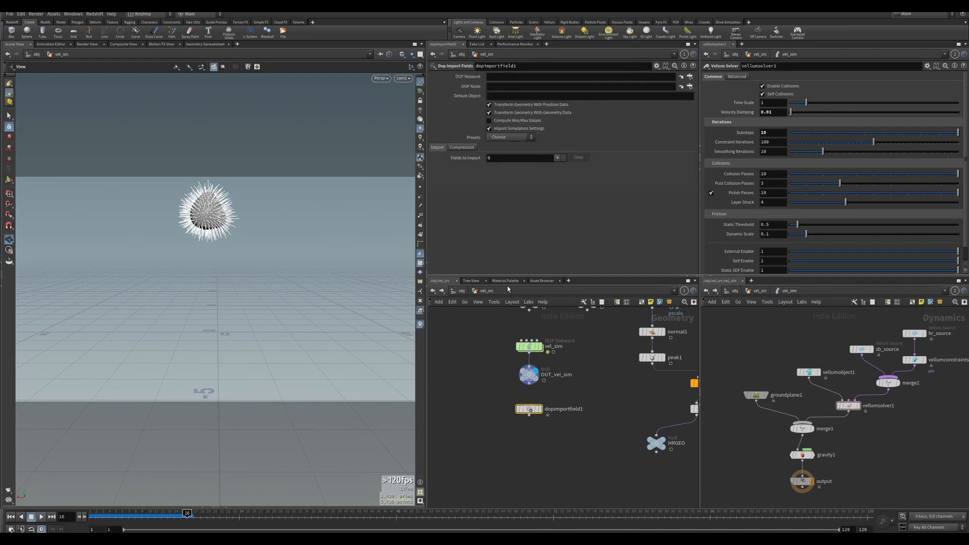
pyautogui.moveTo(528, 346); pyautogui.dragTo(498, 78)
pyautogui.moveTo(808, 375); pyautogui.dragTo(507, 92)
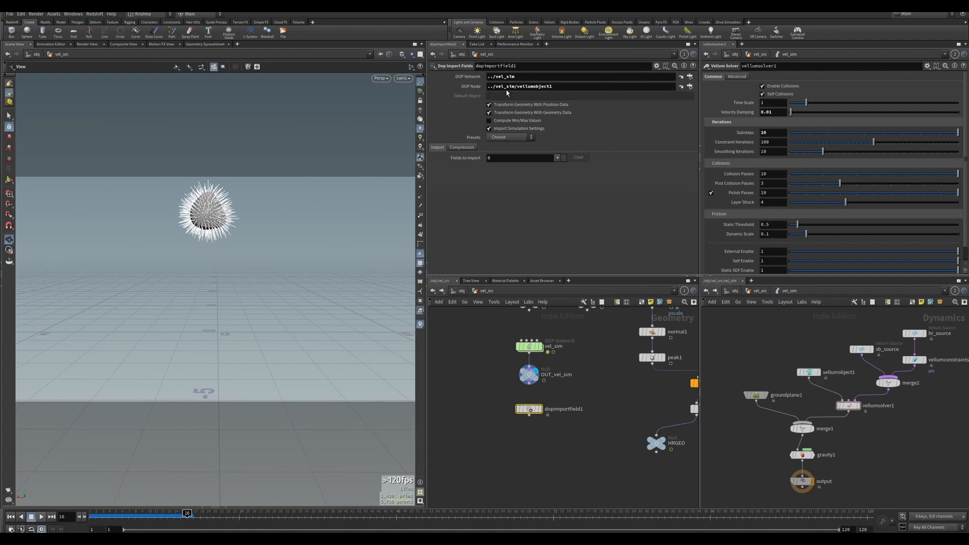
# Add an import field named ConstraintGeometry to the DOP Import Fields node.
pyautogui.click(538, 408)
pyautogui.click(558, 158)
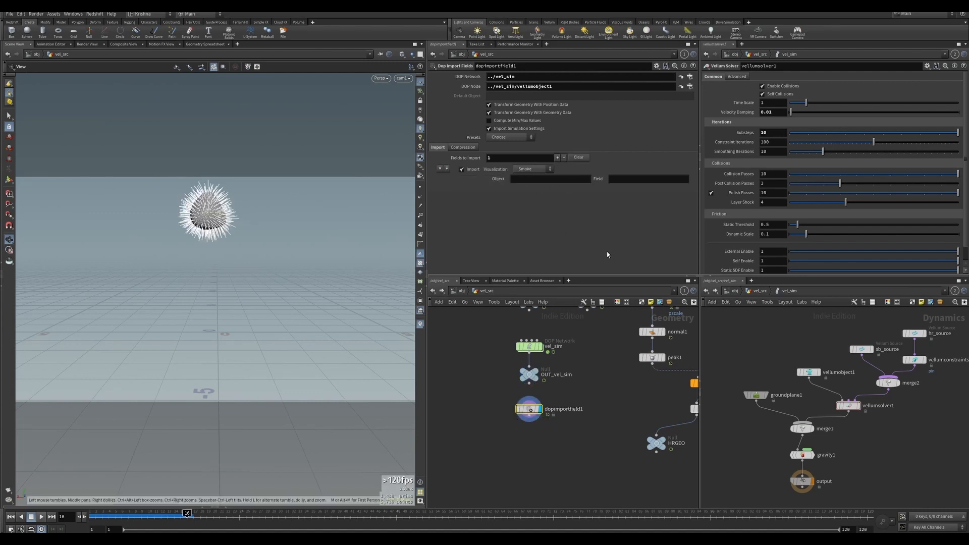
pyautogui.scroll(-2, 553, 430)
pyautogui.moveTo(576, 459); pyautogui.dragTo(586, 420, button='middle')
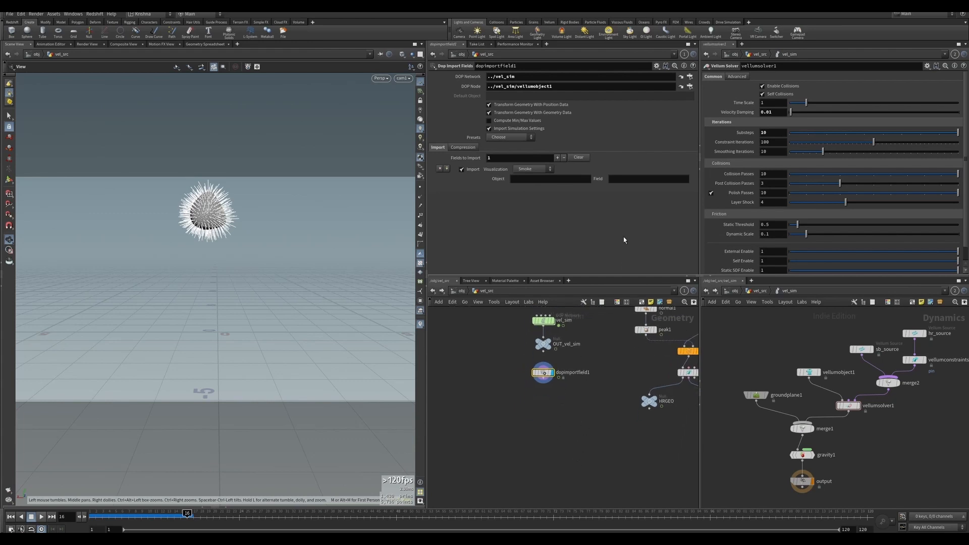
pyautogui.click(626, 179)
pyautogui.press('Return')
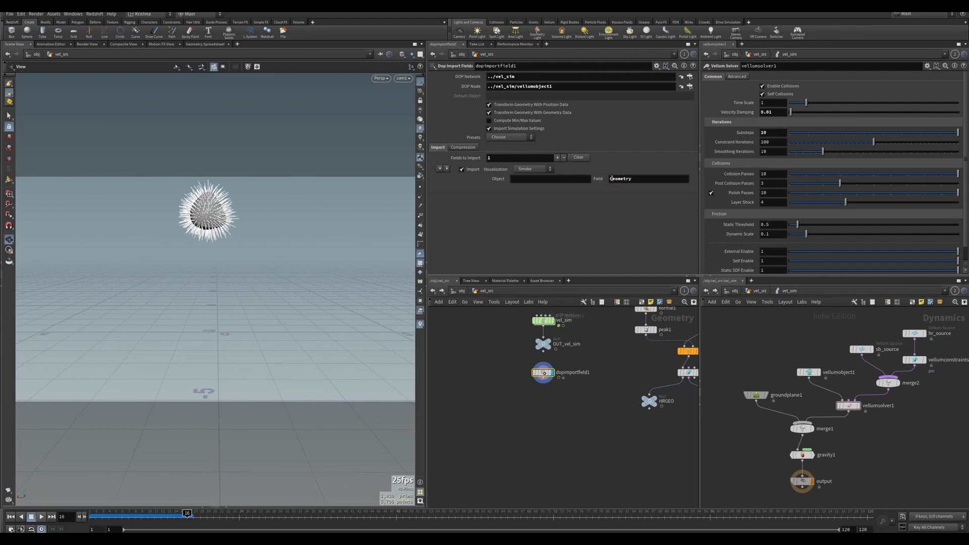
pyautogui.write('Constraint')
pyautogui.press('Return')
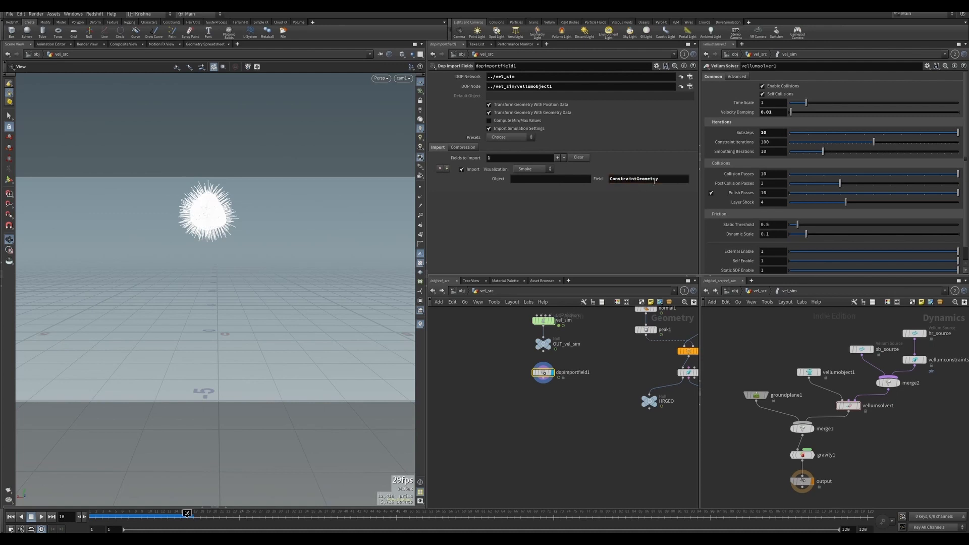
pyautogui.moveTo(652, 180); pyautogui.dragTo(608, 193)
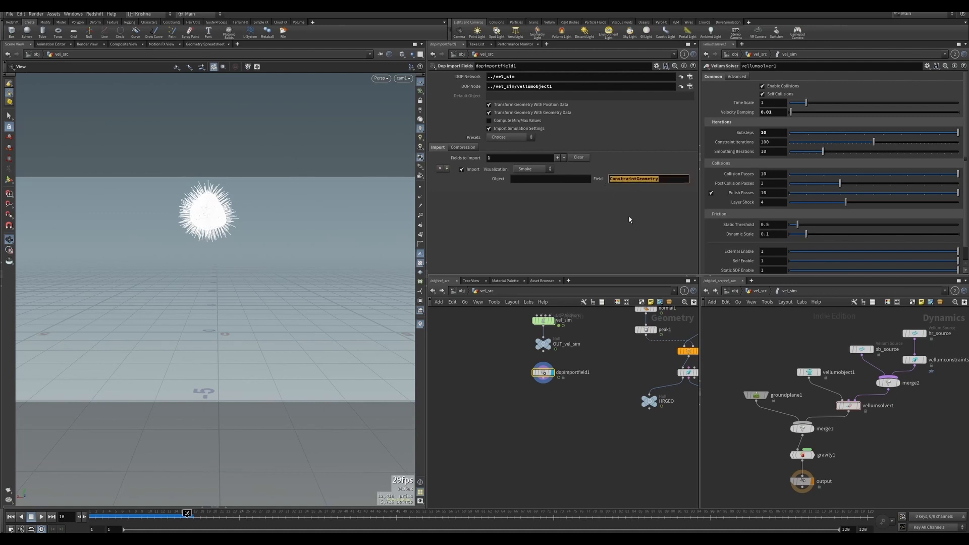
pyautogui.click(544, 373)
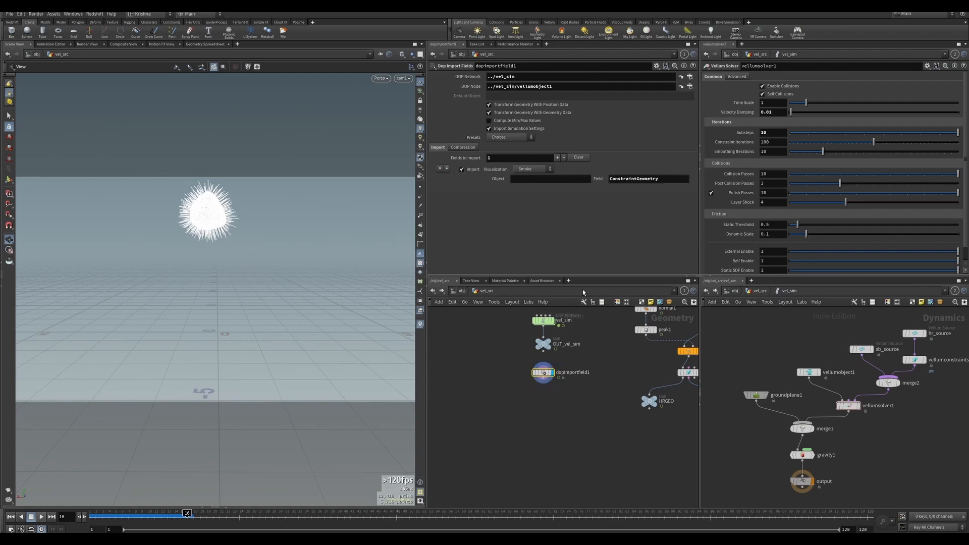
# Add a second import field set to Geometry and remove the ConstraintGeometry field entry.
pyautogui.click(557, 158)
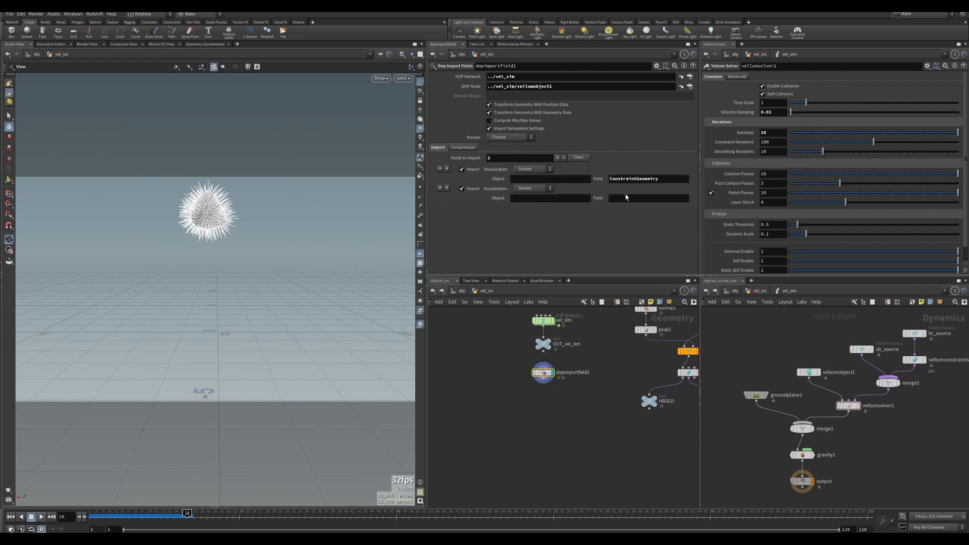
pyautogui.click(622, 199)
pyautogui.write('Geometry')
pyautogui.press('Return')
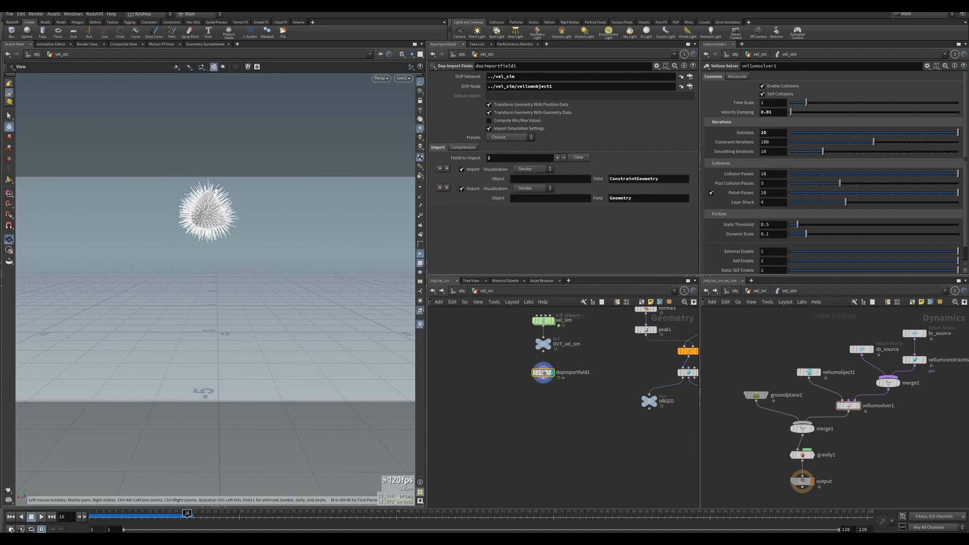
pyautogui.click(439, 168)
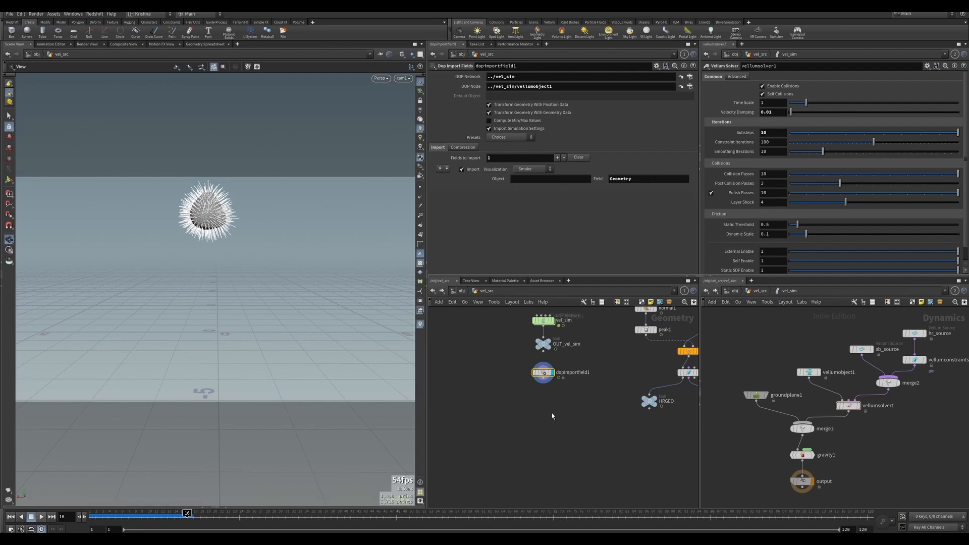
# Add a Delete node after the DOP Import Fields node that keeps only the points in group stream_sb_source.
pyautogui.rightClick(544, 384)
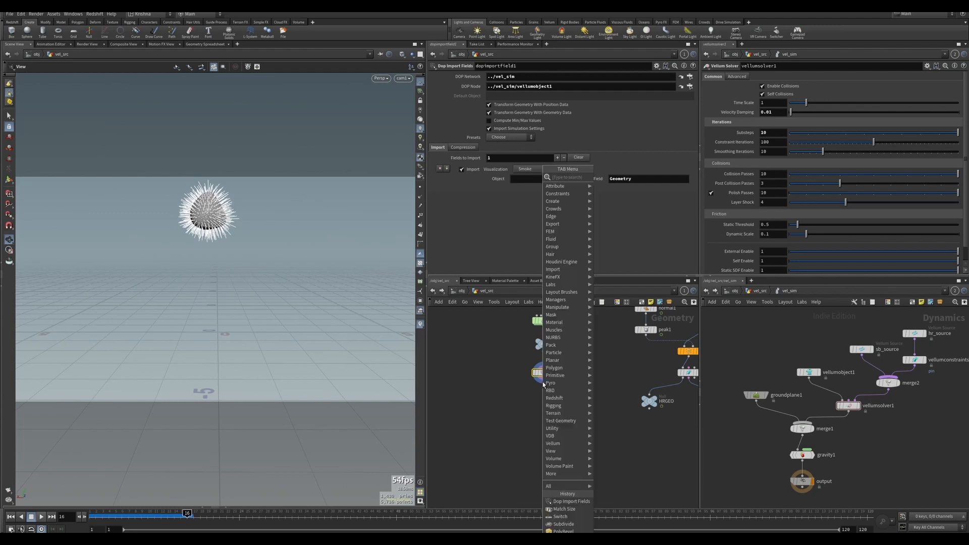
pyautogui.write('del')
pyautogui.press('Return')
pyautogui.click(543, 384)
pyautogui.moveTo(543, 384); pyautogui.dragTo(507, 396)
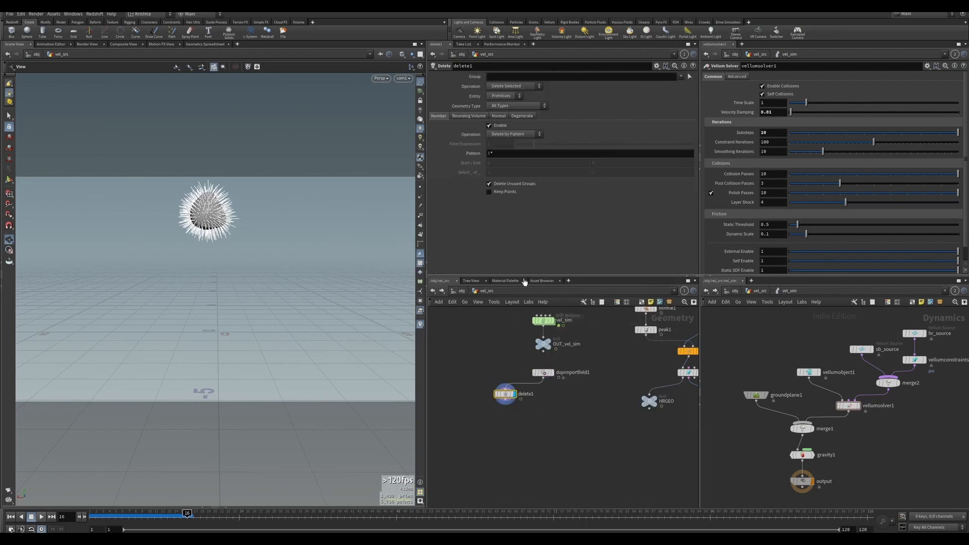
pyautogui.click(680, 76)
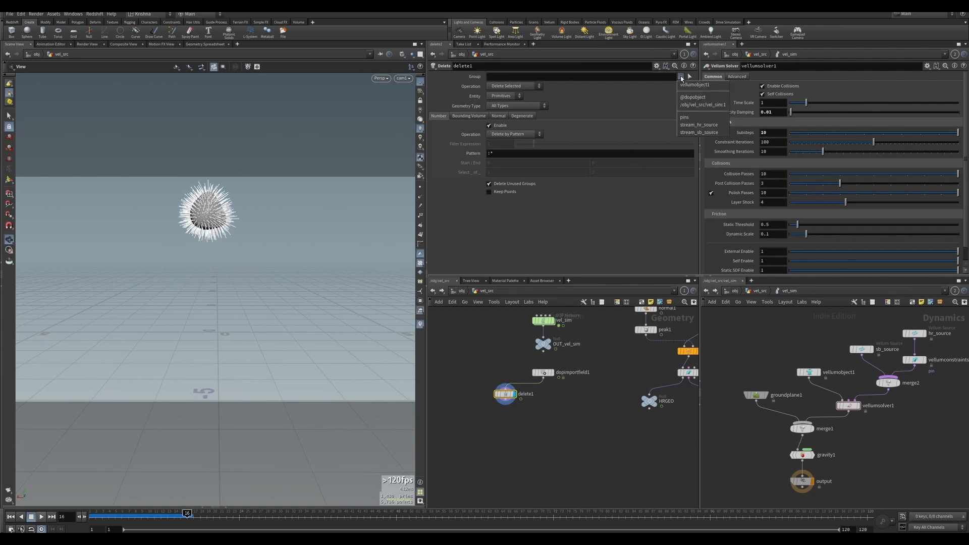
pyautogui.click(698, 132)
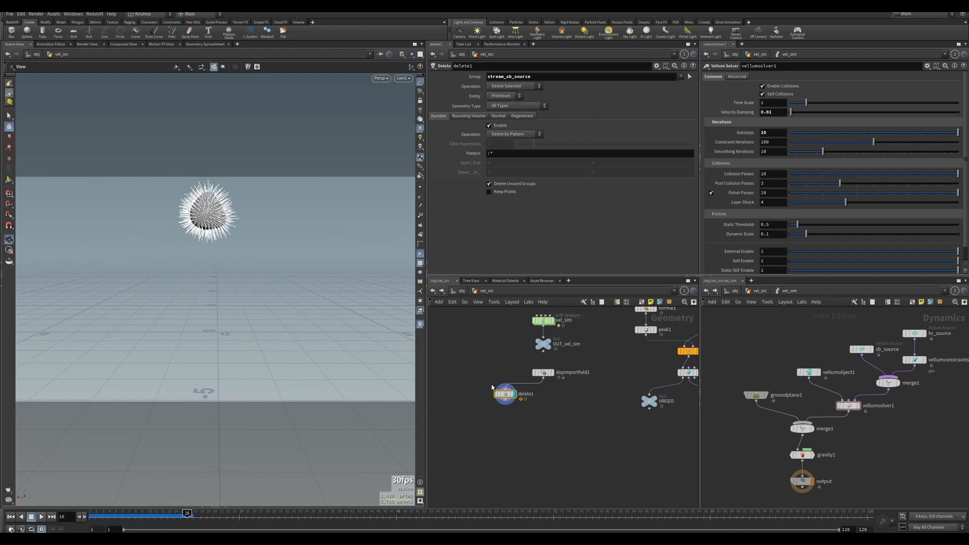
pyautogui.click(504, 96)
pyautogui.click(504, 107)
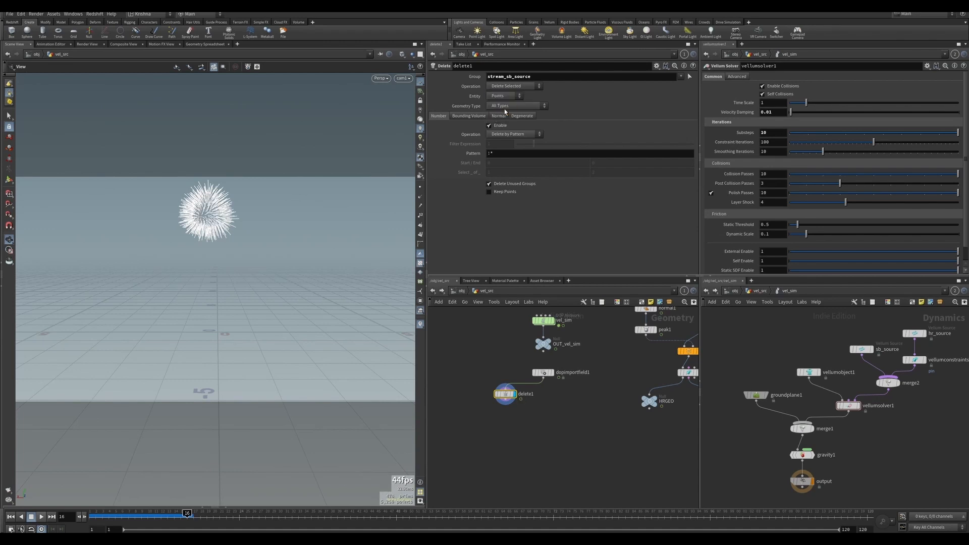
pyautogui.click(512, 85)
pyautogui.click(512, 103)
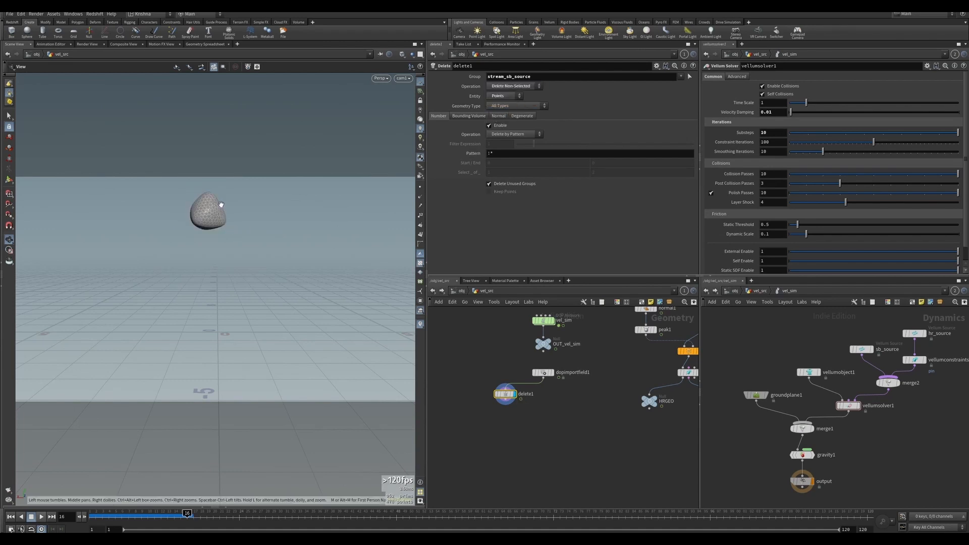
# Append a Null node below the Delete node and rename it OUT_SB.
pyautogui.press('Tab')
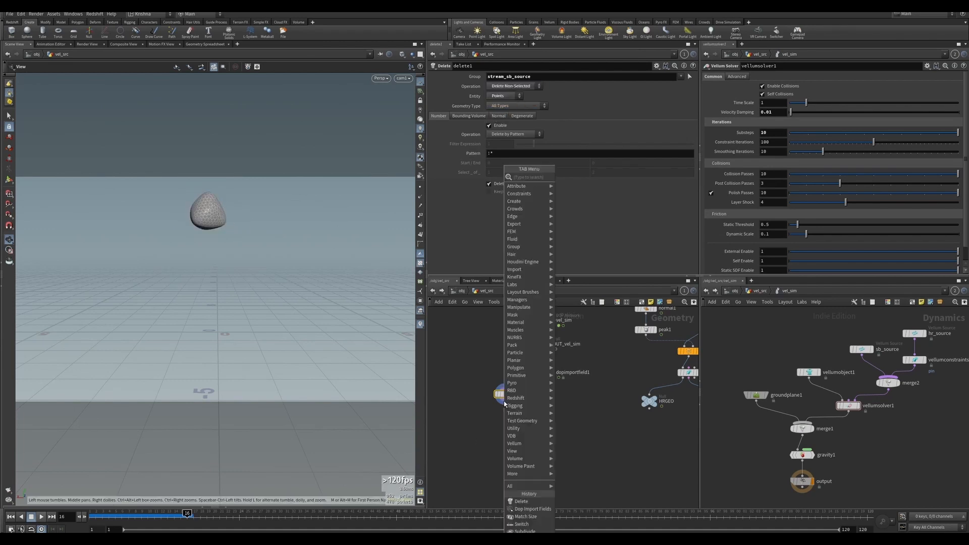
pyautogui.write('null')
pyautogui.press('Return')
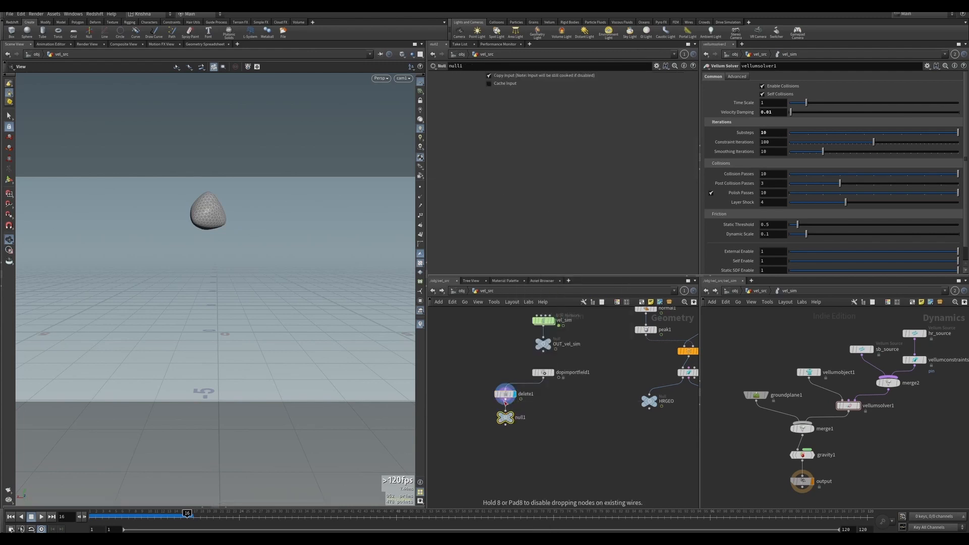
pyautogui.doubleClick(519, 417)
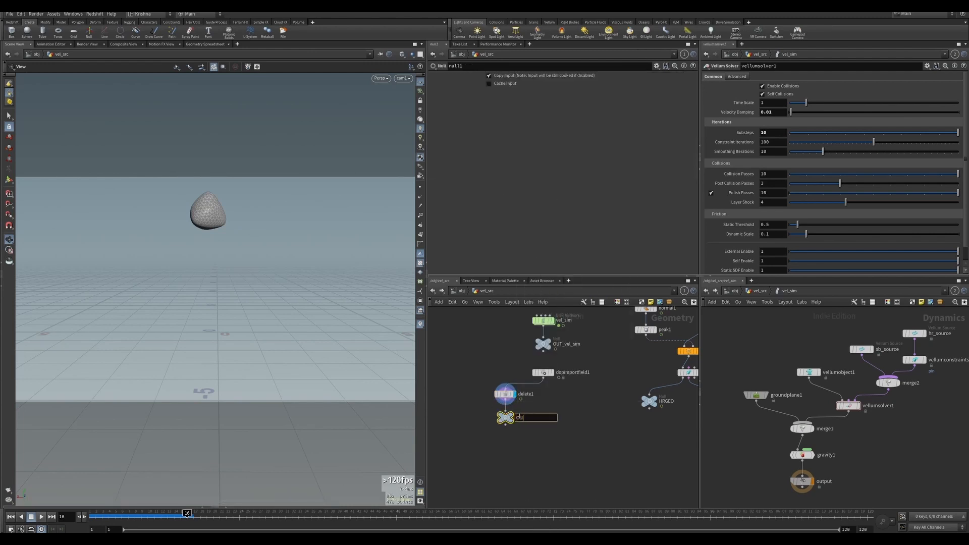
pyautogui.press('Return')
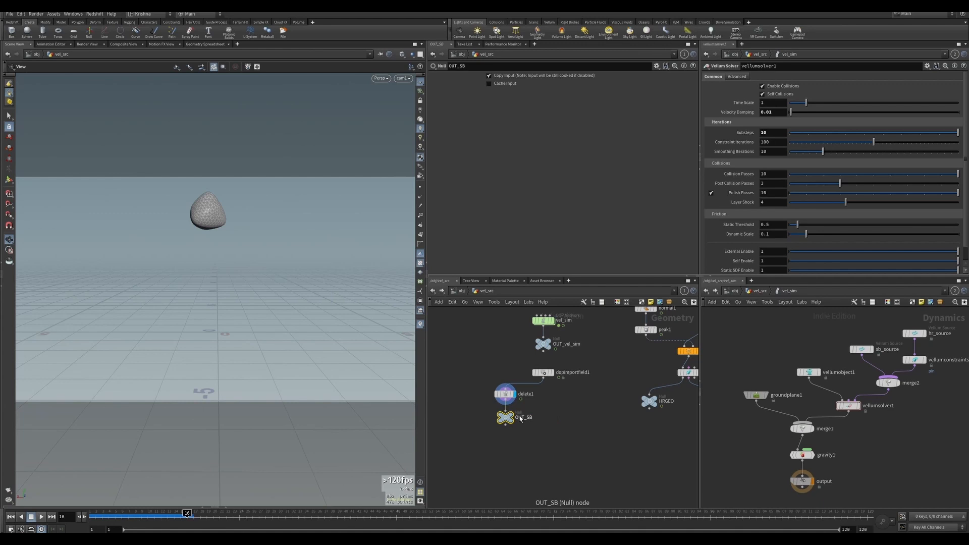
# Duplicate the Delete and Null pair and set the copy's Delete operation to Delete Selected.
pyautogui.keyDown('shift'); pyautogui.click(506, 398); pyautogui.keyUp('shift')
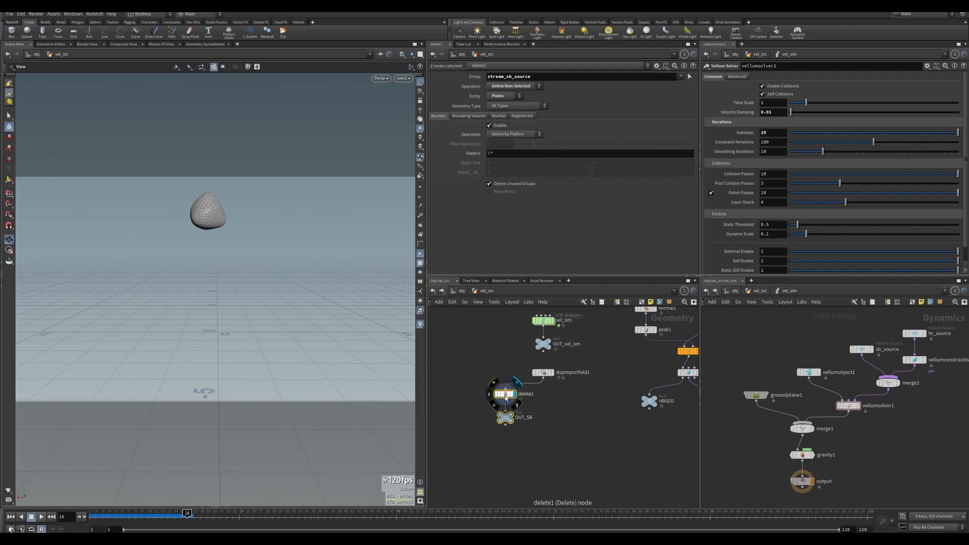
pyautogui.keyDown('alt'); pyautogui.moveTo(506, 397); pyautogui.dragTo(577, 397); pyautogui.keyUp('alt')
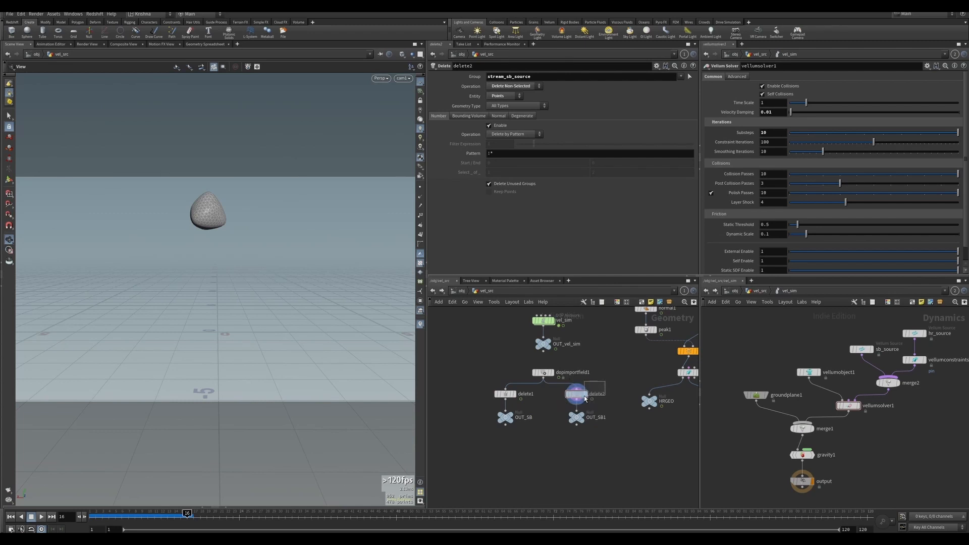
pyautogui.click(512, 86)
pyautogui.click(508, 87)
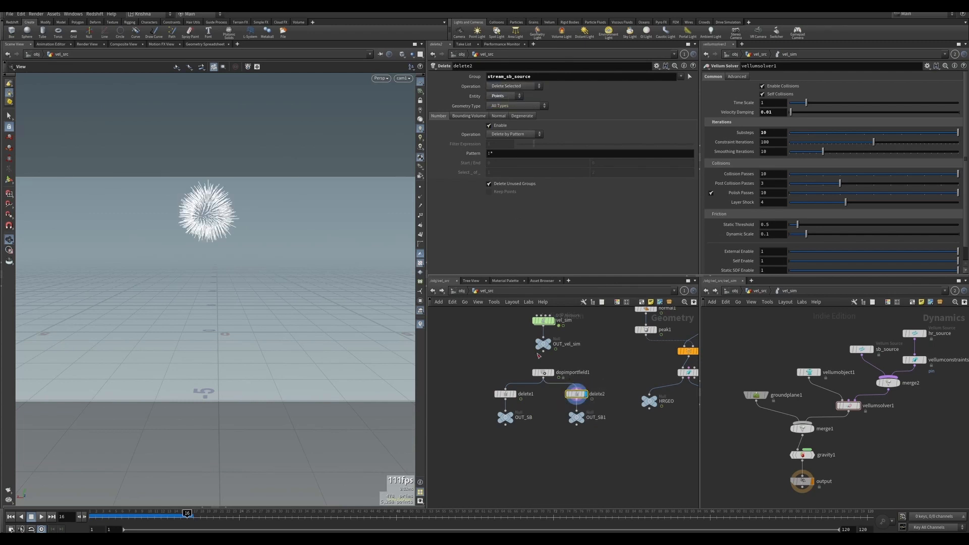
# Rename the duplicated Null node OUT_HR.
pyautogui.doubleClick(600, 419)
pyautogui.write('HR')
pyautogui.press('Return')
pyautogui.click(559, 465)
pyautogui.moveTo(567, 455); pyautogui.dragTo(576, 436, button='middle')
pyautogui.moveTo(588, 402); pyautogui.dragTo(588, 405)
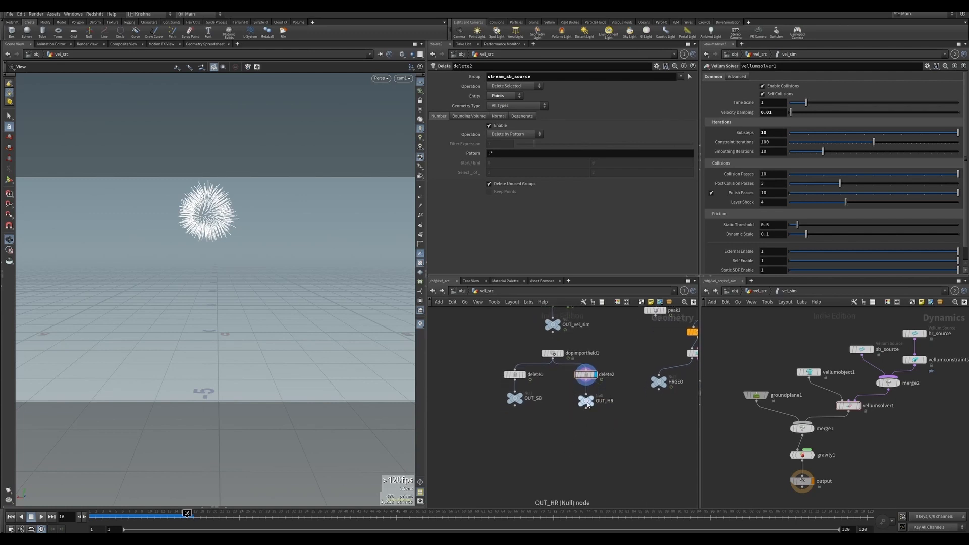
pyautogui.moveTo(538, 459); pyautogui.dragTo(535, 444, button='middle')
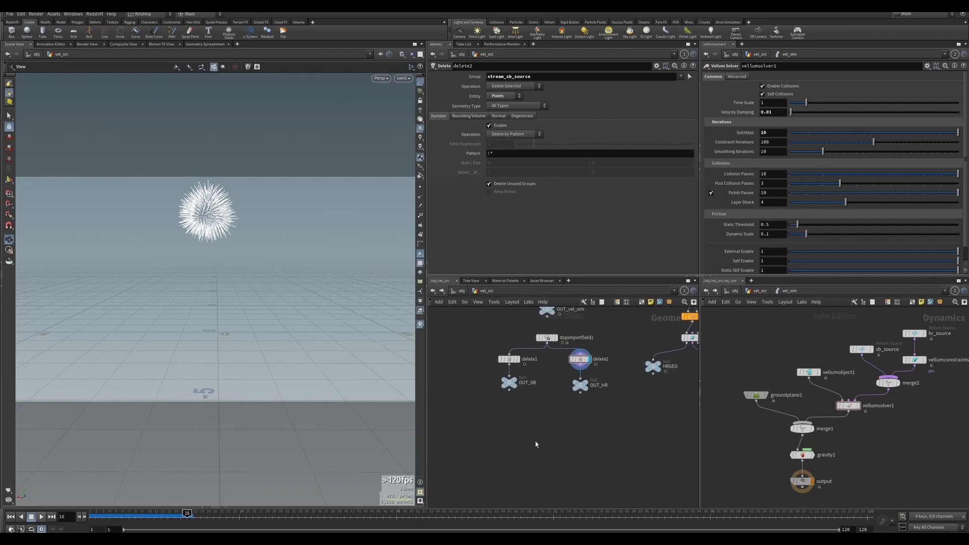
# Add a Hair Generate node and connect OUT_SB into its skin input.
pyautogui.press('Tab')
pyautogui.write('al')
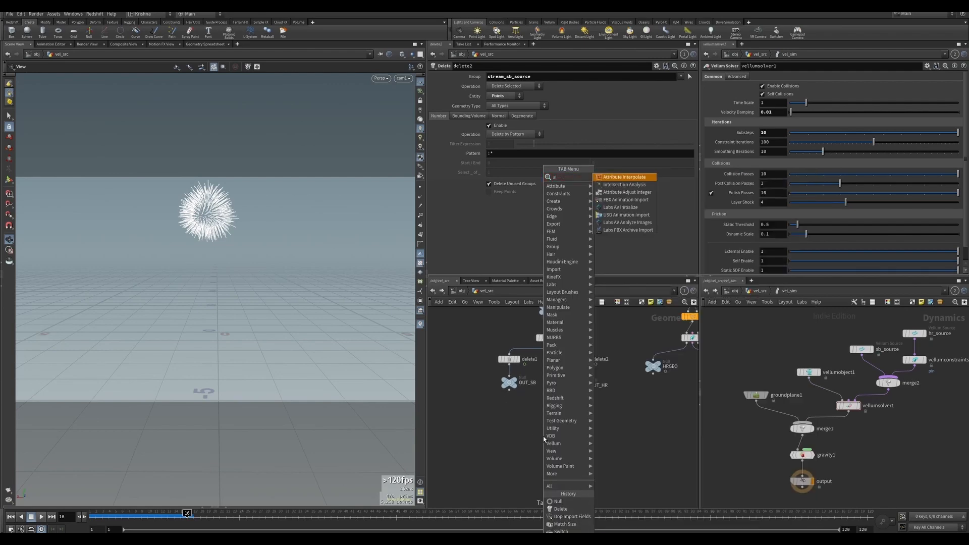
pyautogui.press('BackSpace')
pyautogui.press('BackSpace')
pyautogui.write('hair gene')
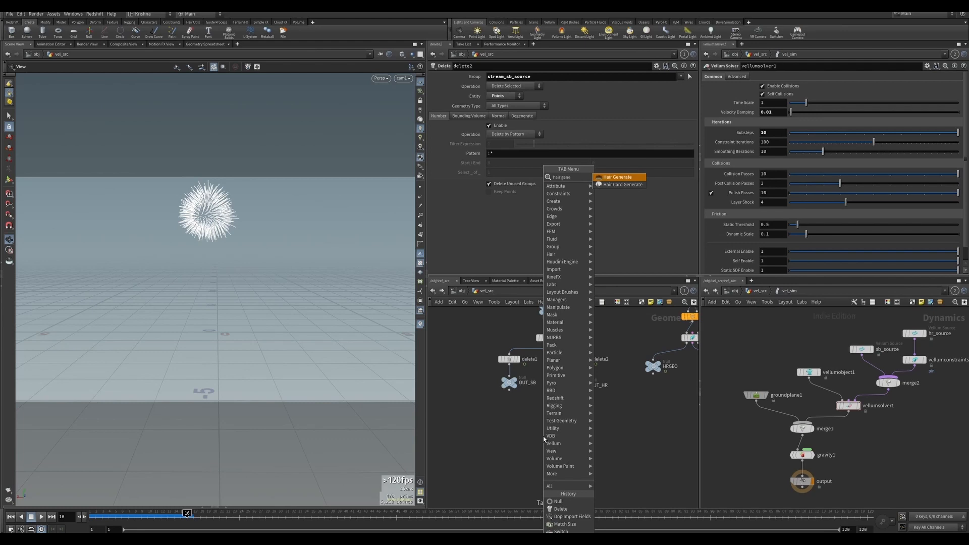
pyautogui.press('Return')
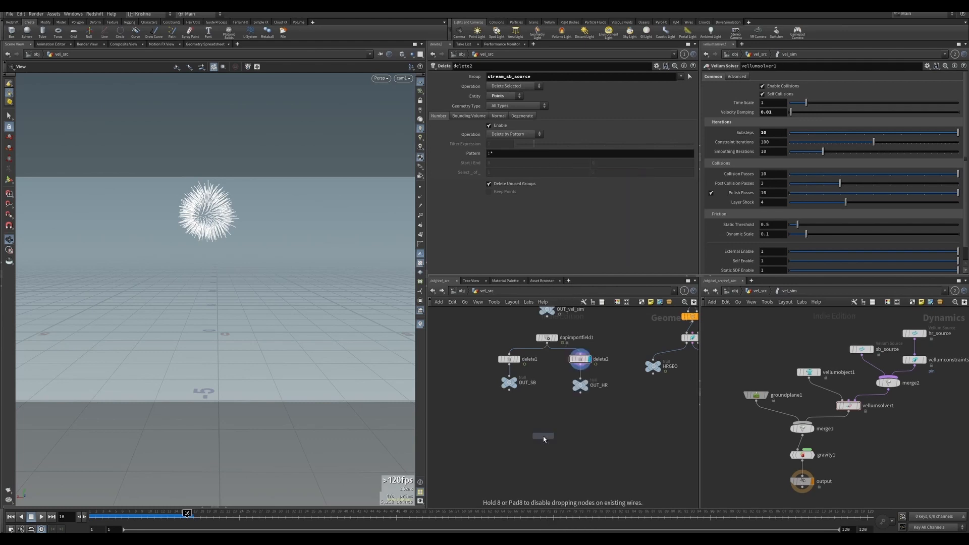
pyautogui.click(548, 463)
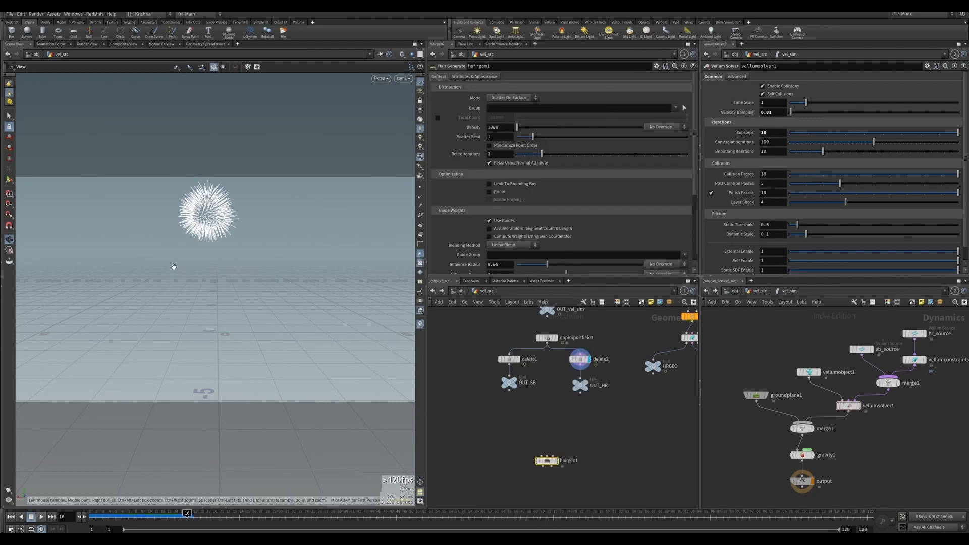
pyautogui.moveTo(217, 208); pyautogui.dragTo(220, 230)
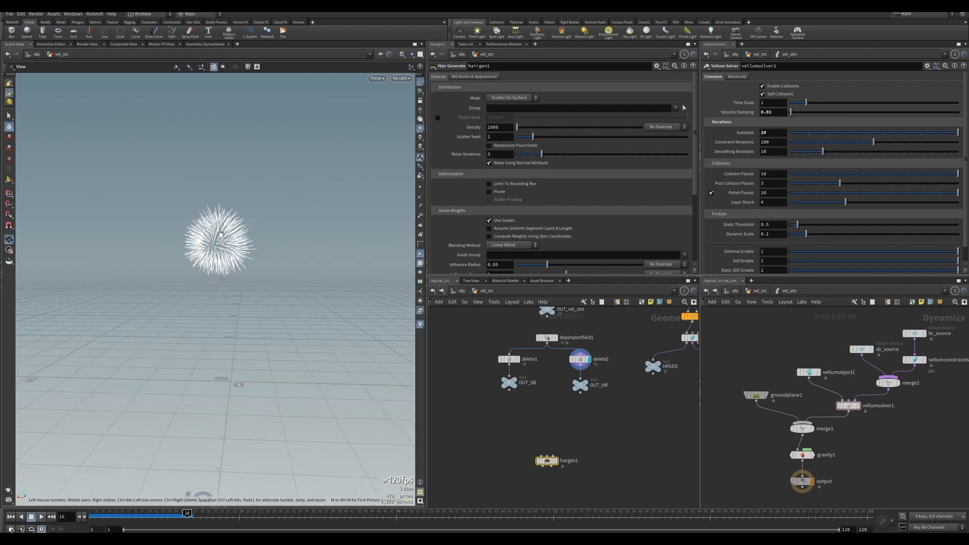
pyautogui.scroll(5, 220, 229)
pyautogui.scroll(-5, 220, 230)
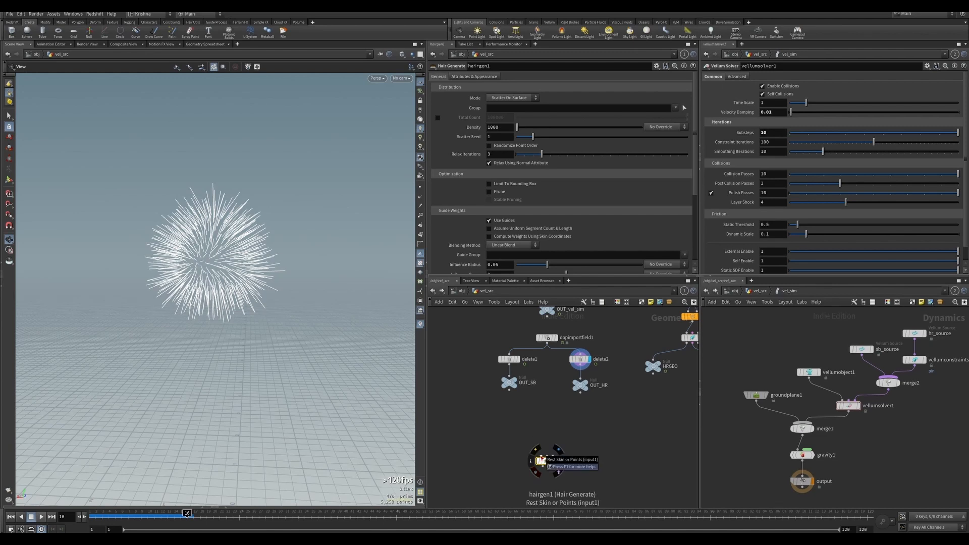
pyautogui.moveTo(542, 458); pyautogui.dragTo(509, 389)
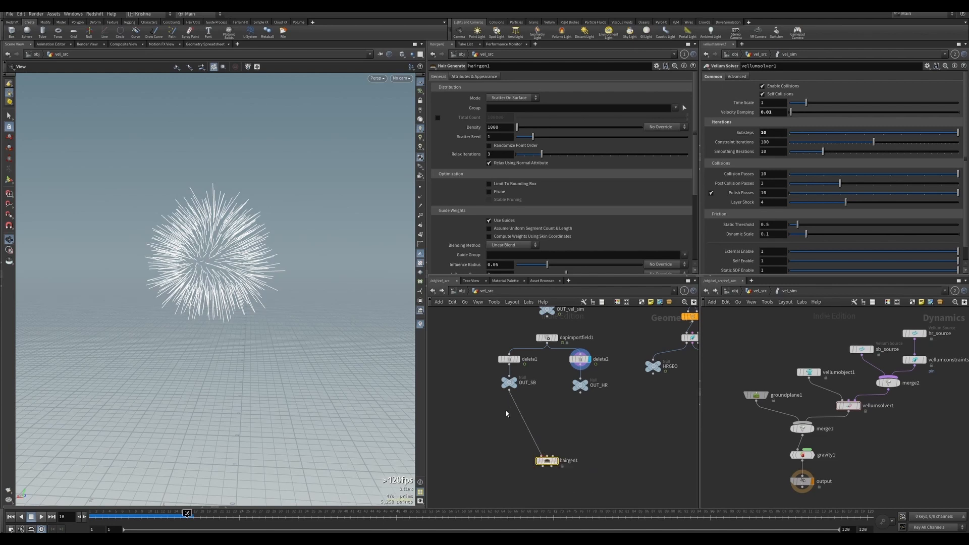
# Insert a Rest Position node on the wire between OUT_SB and the Hair Generate node.
pyautogui.press('Tab')
pyautogui.write('time')
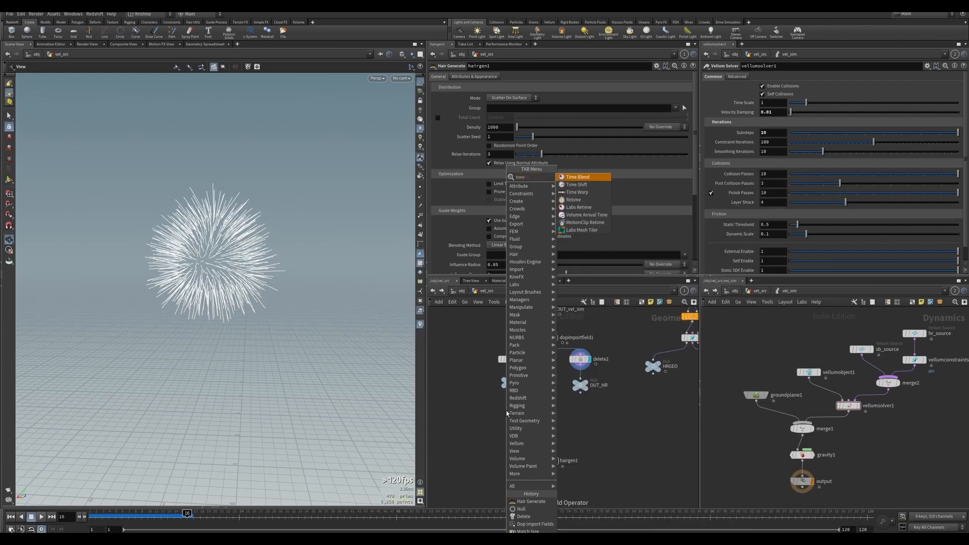
pyautogui.press('BackSpace')
pyautogui.press('BackSpace')
pyautogui.press('BackSpace')
pyautogui.press('BackSpace')
pyautogui.write('rest')
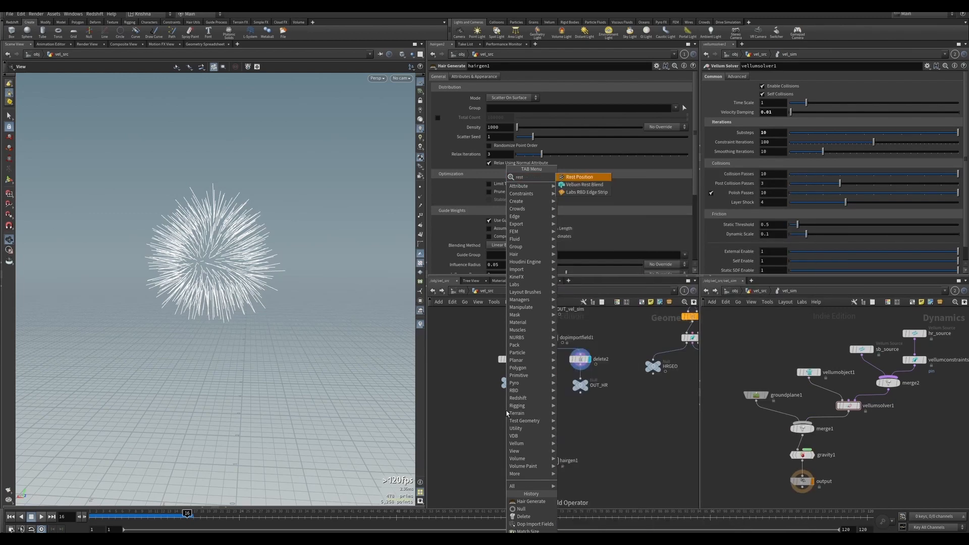
pyautogui.press('Return')
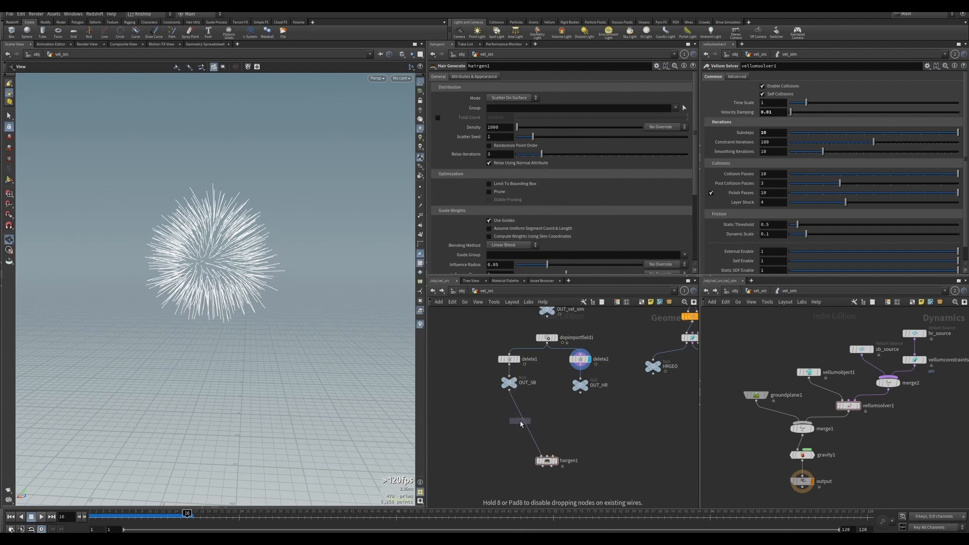
pyautogui.click(510, 422)
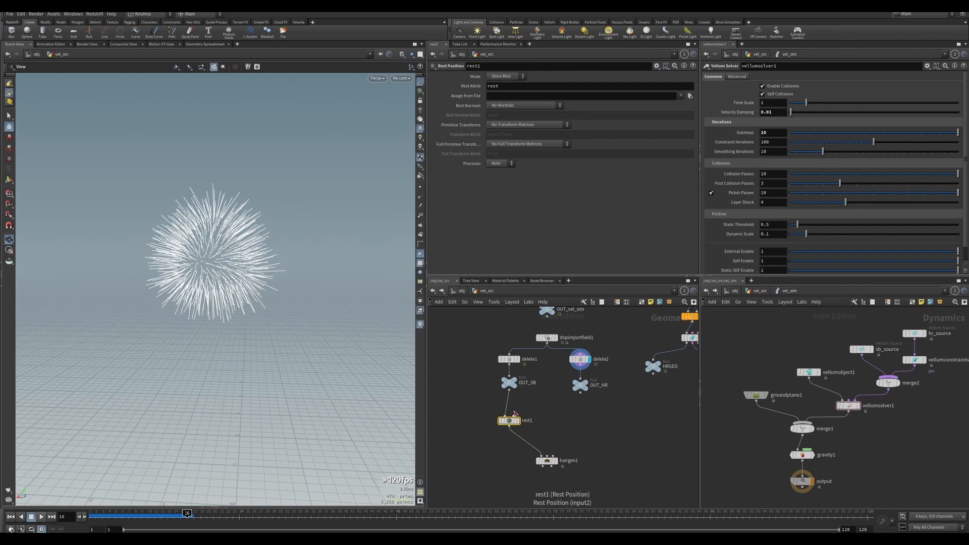
# Add a Time Shift node beside the OUT_SB and rest1 nodes.
pyautogui.press('Tab')
pyautogui.write('time')
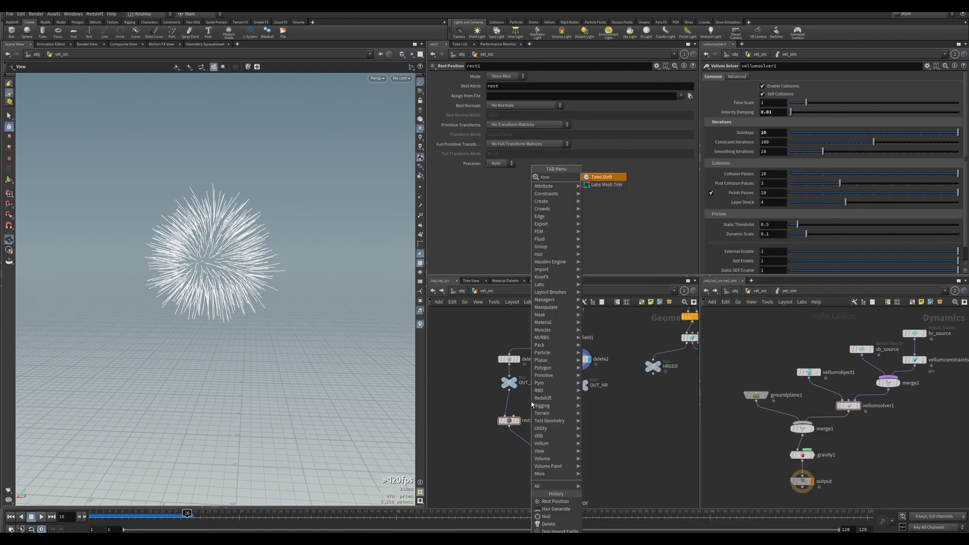
pyautogui.press('Return')
pyautogui.click(530, 400)
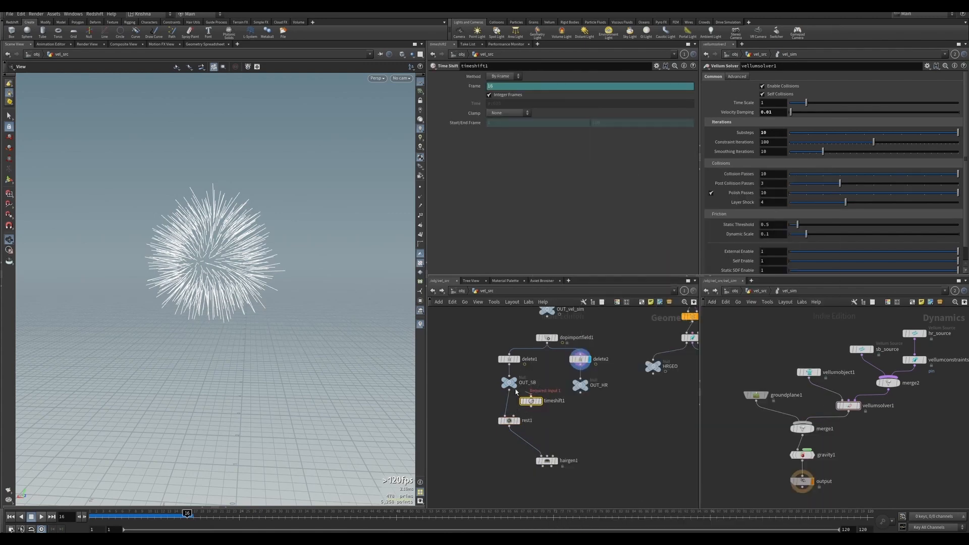
# Remove the Time Shift's Frame channel, set Frame to 13, and wire the Time Shift into rest1.
pyautogui.rightClick(476, 88)
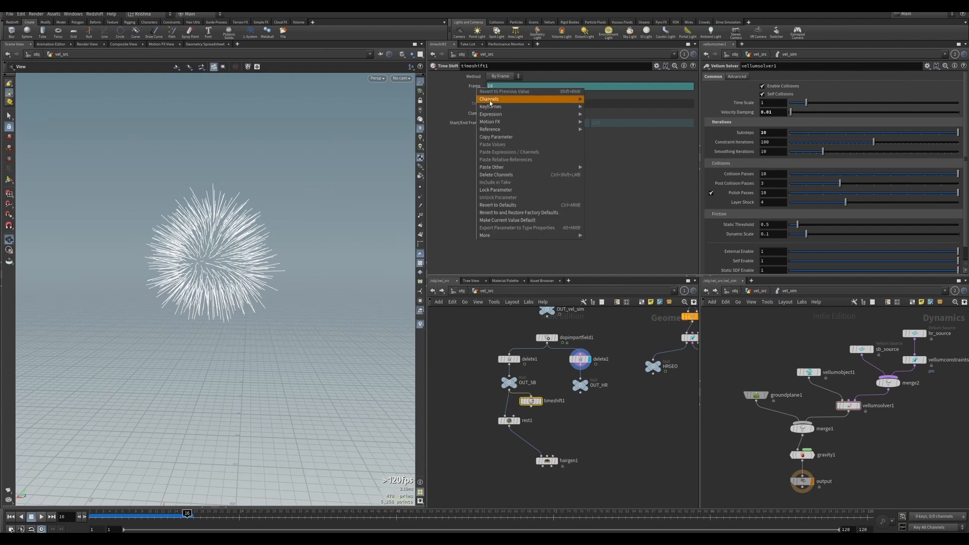
pyautogui.click(502, 164)
pyautogui.doubleClick(494, 86)
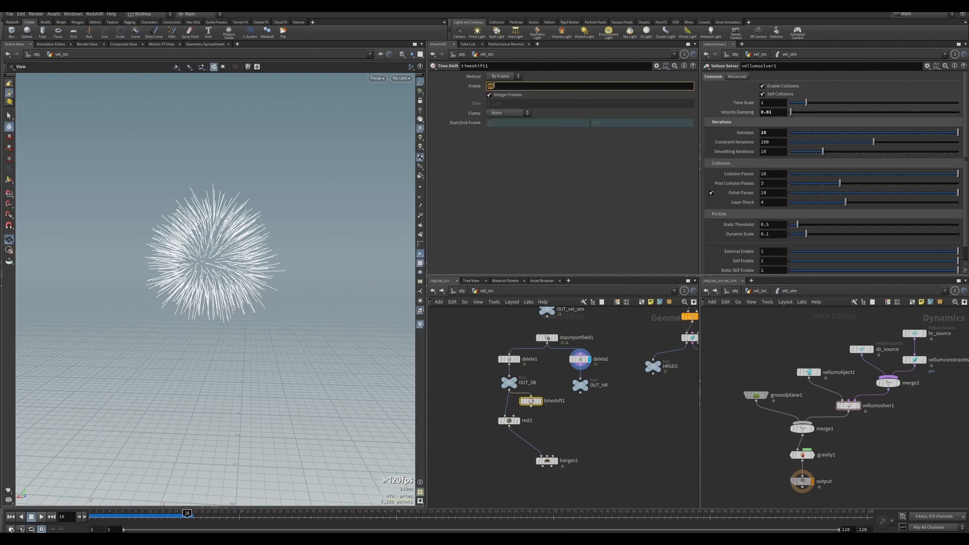
pyautogui.write('13')
pyautogui.press('Return')
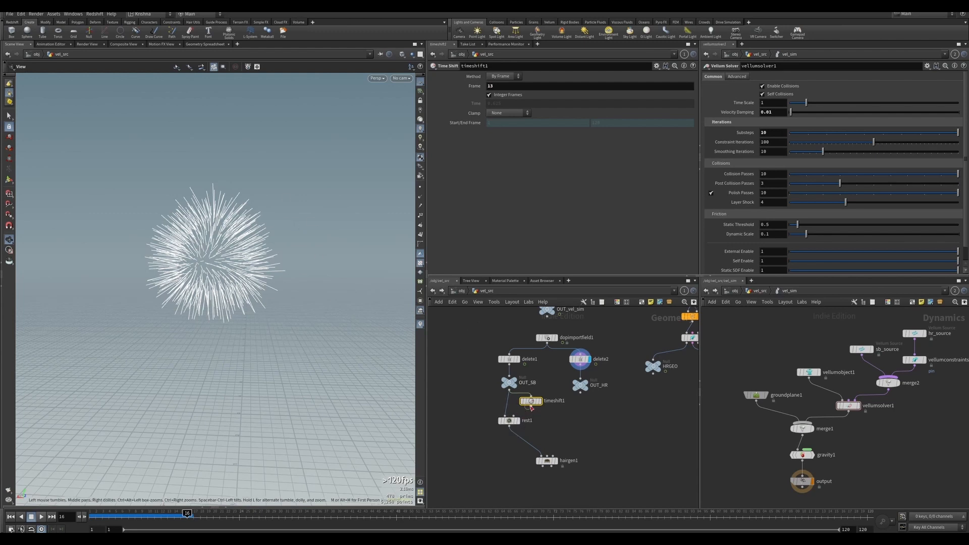
pyautogui.click(530, 407)
pyautogui.click(516, 417)
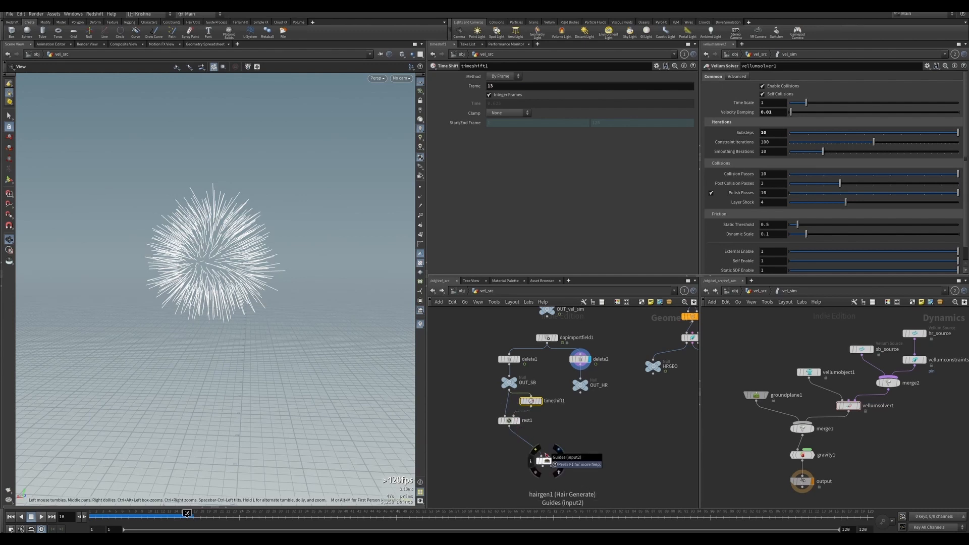
# Connect OUT_HR into the Hair Generate guides input and reposition the Time Shift and Rest Position nodes.
pyautogui.click(545, 457)
pyautogui.click(581, 385)
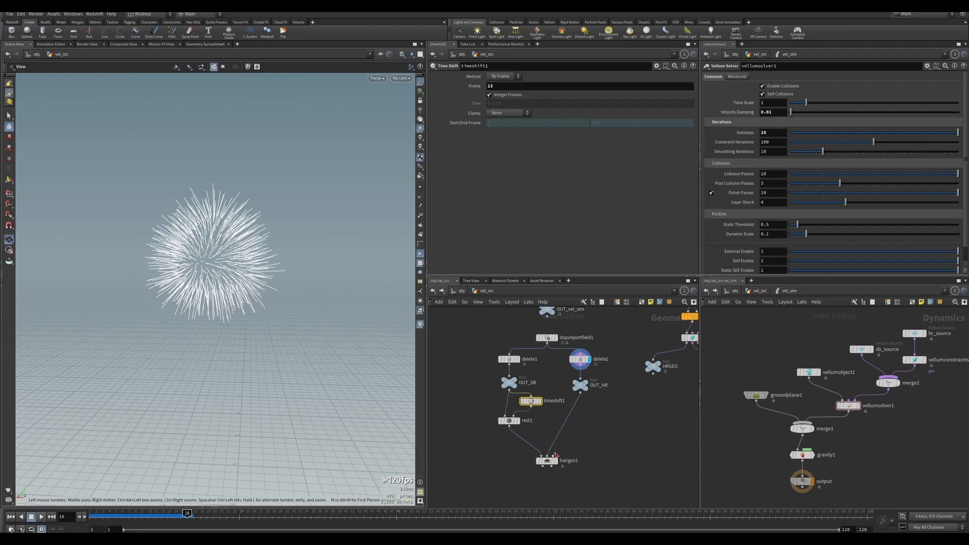
pyautogui.click(555, 456)
pyautogui.click(517, 394)
pyautogui.moveTo(487, 402); pyautogui.dragTo(467, 426)
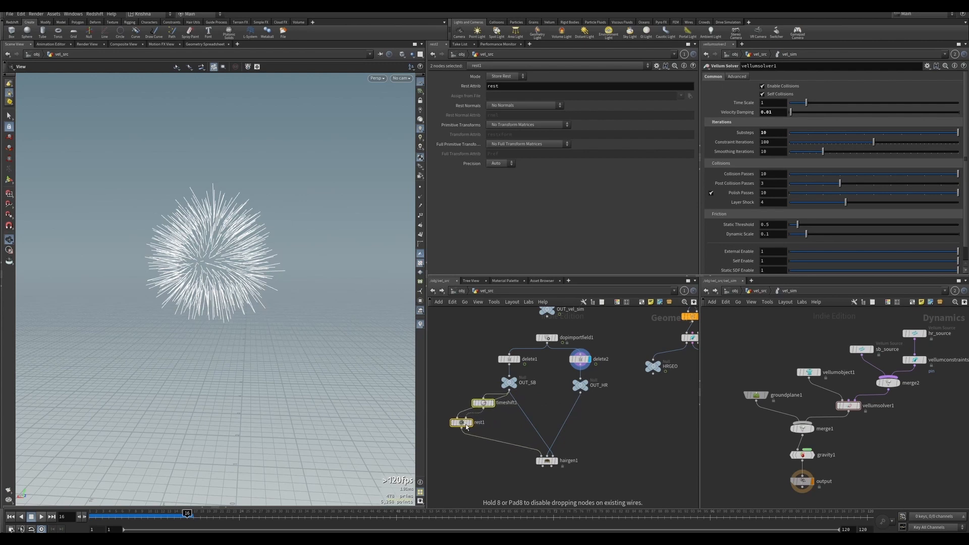
pyautogui.click(466, 426)
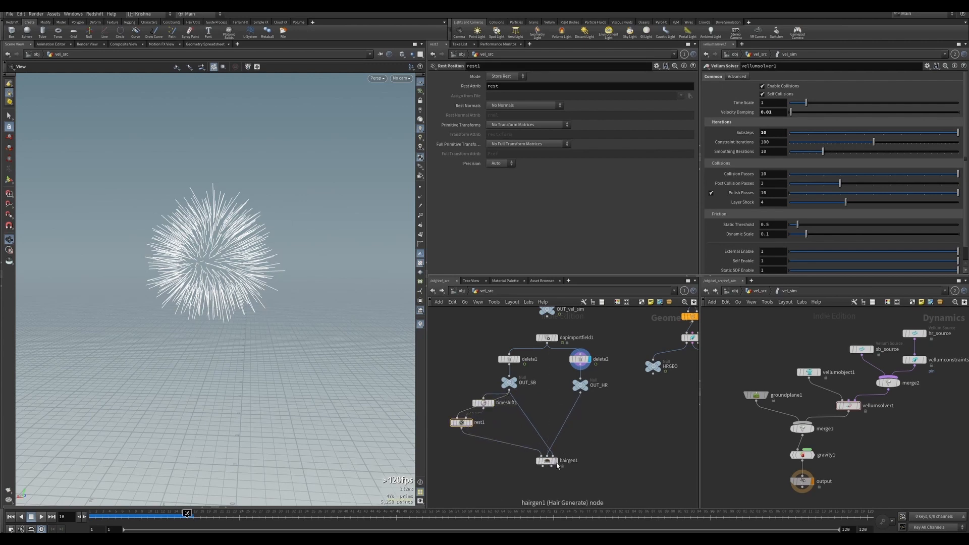
# Inspect the Hair Generate node's error and warning messages.
pyautogui.click(557, 464)
pyautogui.click(547, 461)
pyautogui.scroll(-3, 580, 454)
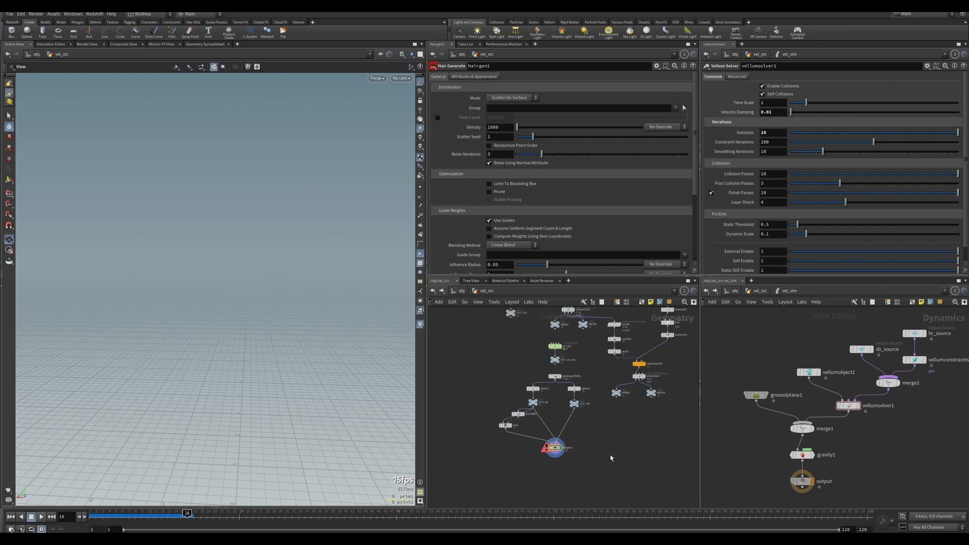
pyautogui.scroll(6, 555, 444)
pyautogui.click(515, 418)
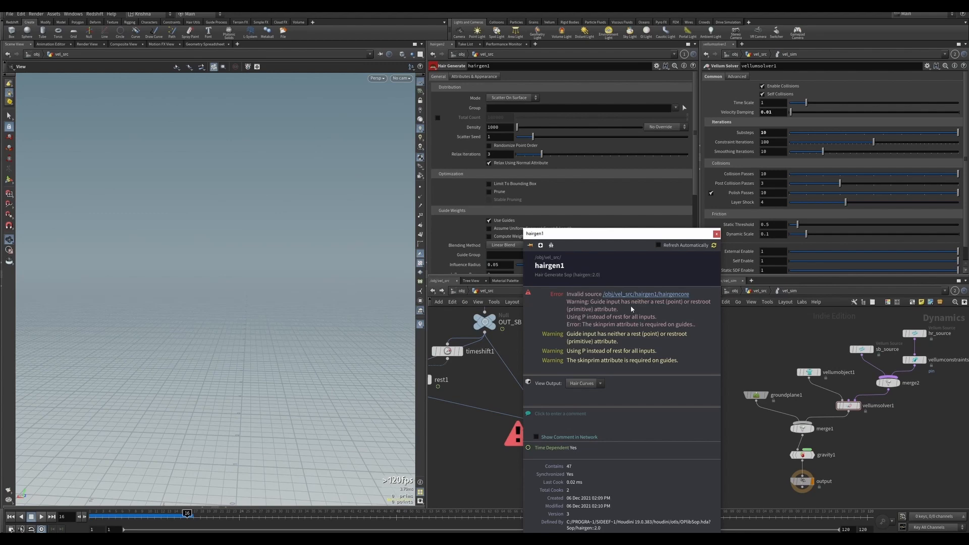
pyautogui.click(501, 391)
pyautogui.moveTo(501, 392); pyautogui.dragTo(540, 417, button='middle')
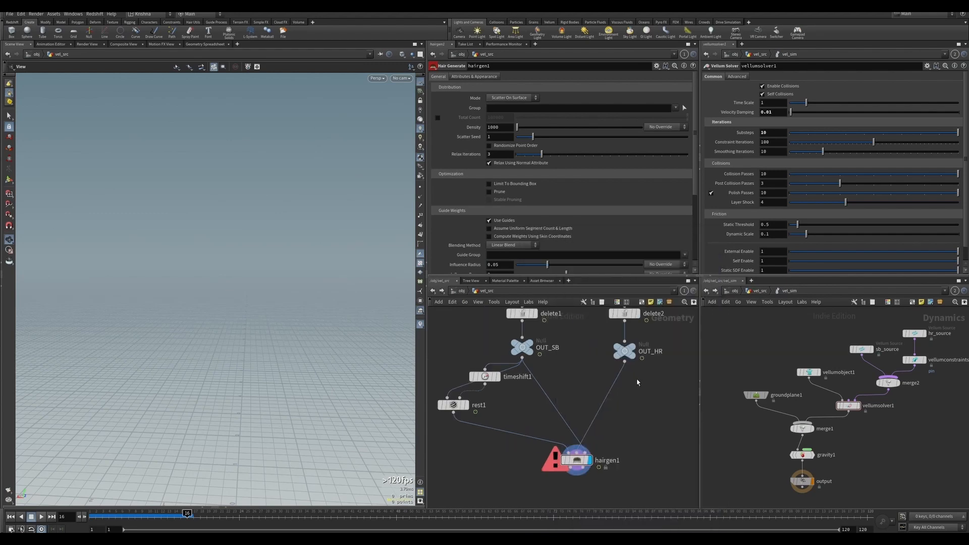
# Insert a Guide Skin Attribute Lookup node on the wire between OUT_HR and Hair Generate.
pyautogui.press('Tab')
pyautogui.write('gui')
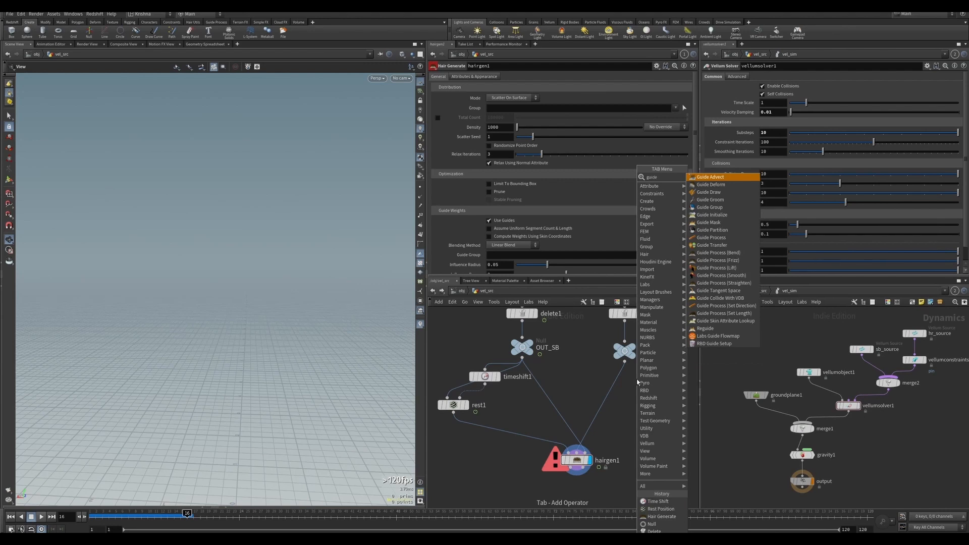
pyautogui.press('Down')
pyautogui.press('Down')
pyautogui.press('Down')
pyautogui.press('Down')
pyautogui.press('Down')
pyautogui.press('Down')
pyautogui.press('Down')
pyautogui.press('Down')
pyautogui.press('Down')
pyautogui.press('Down')
pyautogui.press('Down')
pyautogui.press('Down')
pyautogui.press('Down')
pyautogui.press('Down')
pyautogui.press('Down')
pyautogui.press('Down')
pyautogui.press('Down')
pyautogui.press('Down')
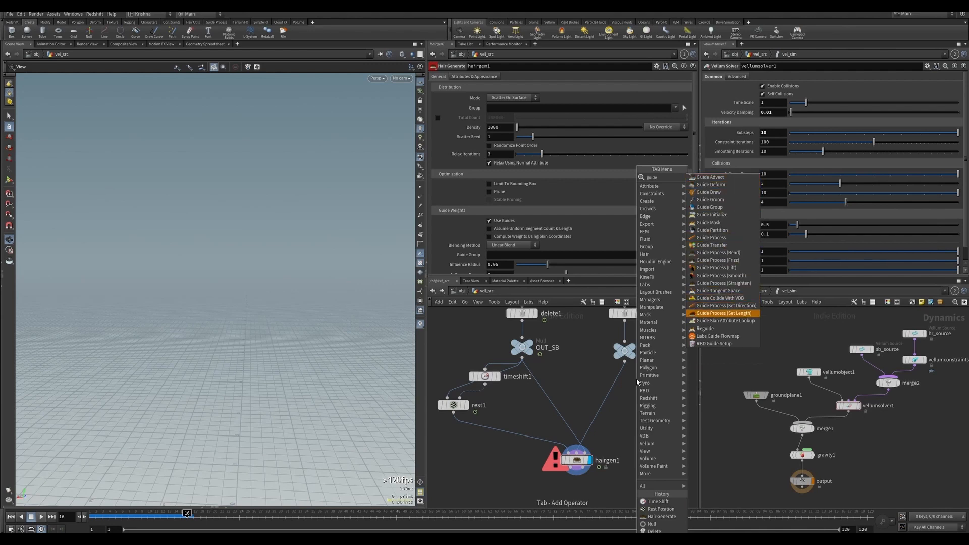
pyautogui.press('Down')
pyautogui.press('Return')
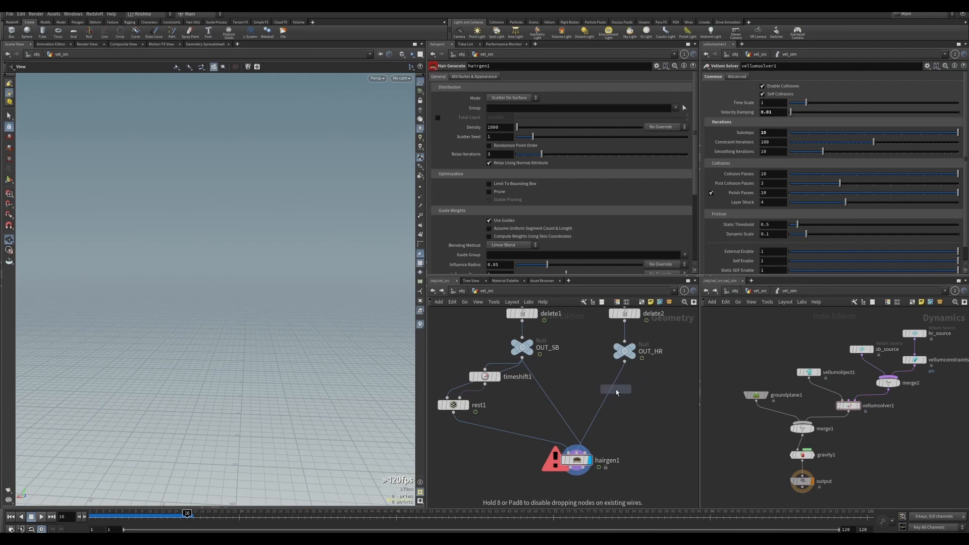
pyautogui.click(615, 389)
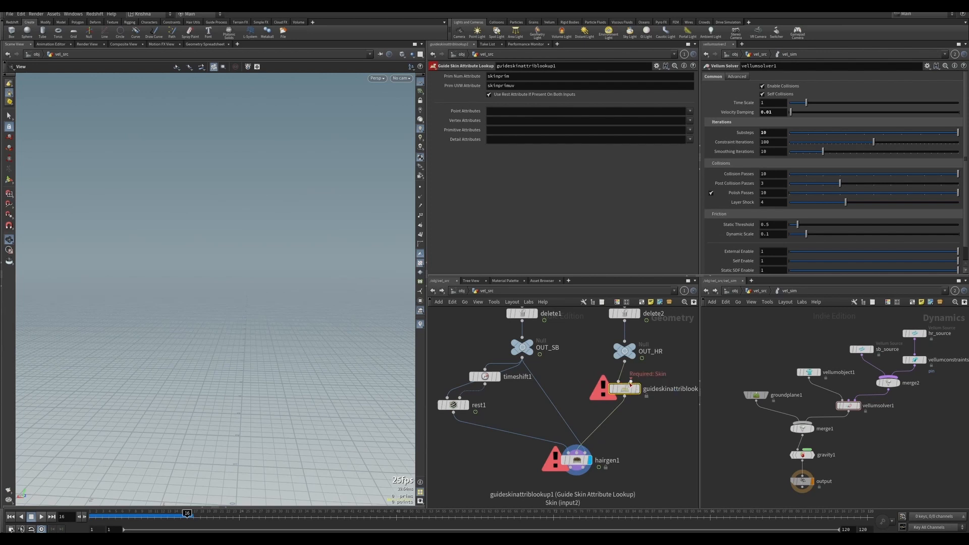
# Connect OUT_SB into the Guide Skin Attribute Lookup's skin input and display the Hair Generate result.
pyautogui.moveTo(631, 383); pyautogui.dragTo(522, 359)
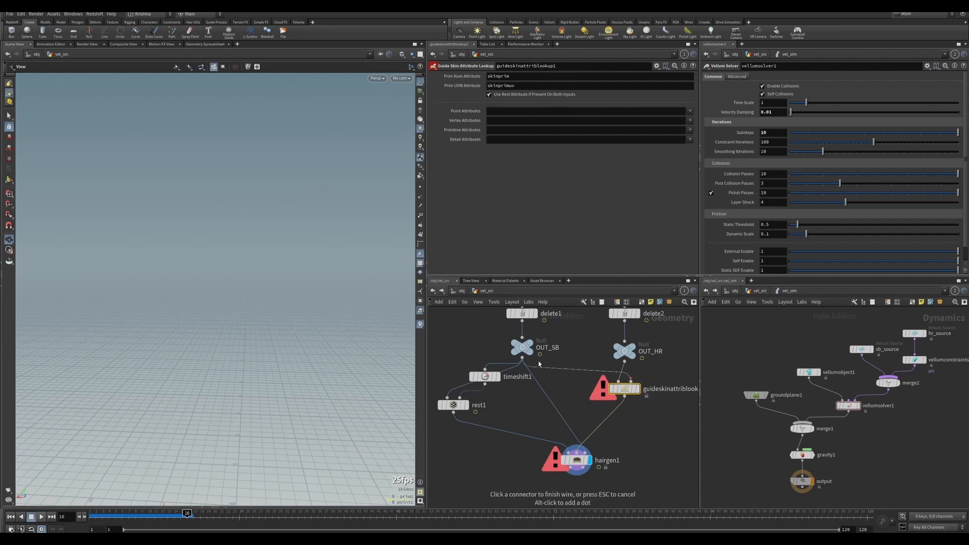
pyautogui.click(568, 460)
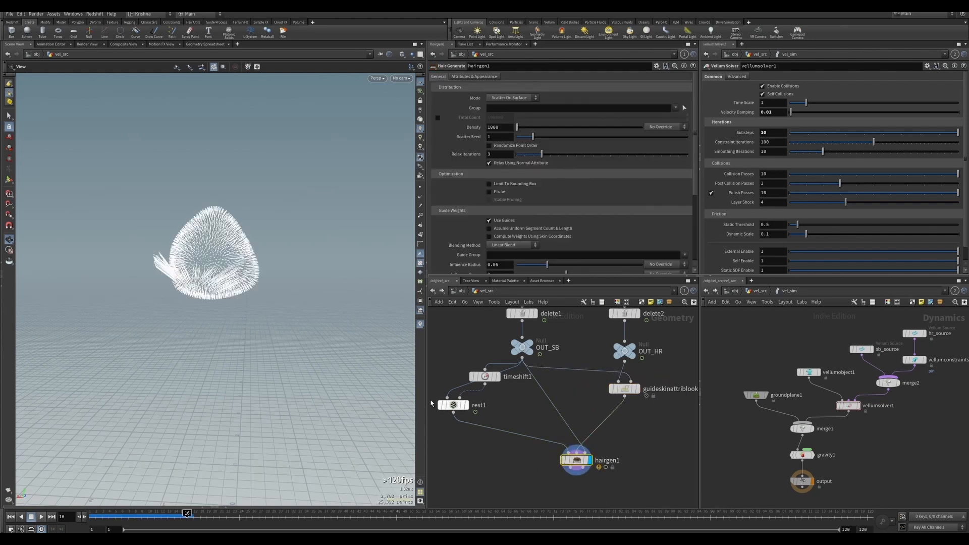
pyautogui.moveTo(297, 238); pyautogui.dragTo(229, 273)
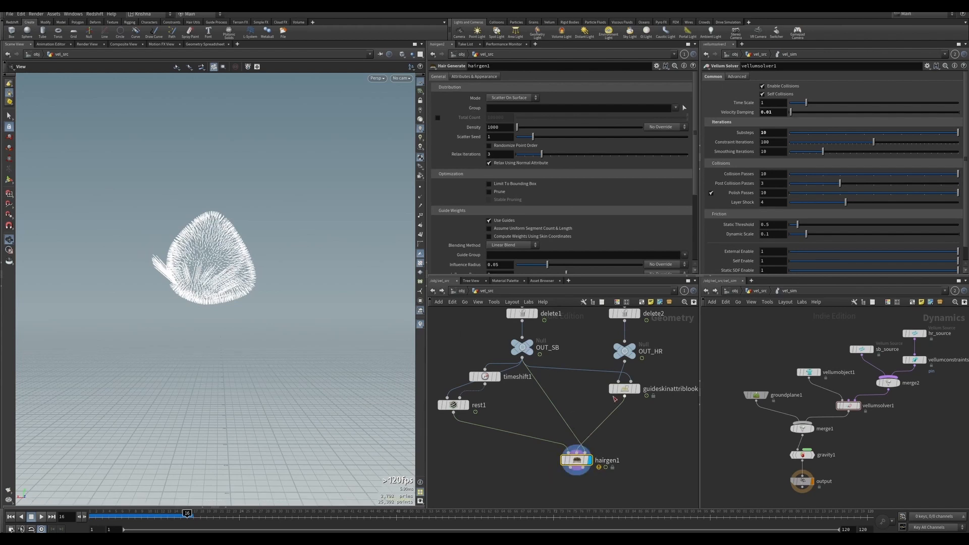
# Rearrange the guide lookup, Time Shift and Rest Position nodes in the network.
pyautogui.moveTo(620, 385)
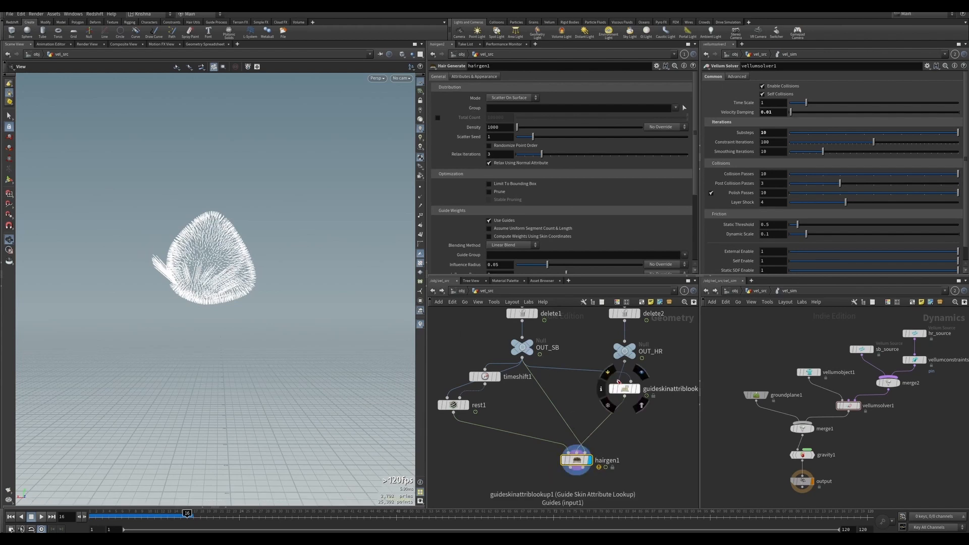
pyautogui.moveTo(623, 387); pyautogui.dragTo(626, 419)
pyautogui.press('h')
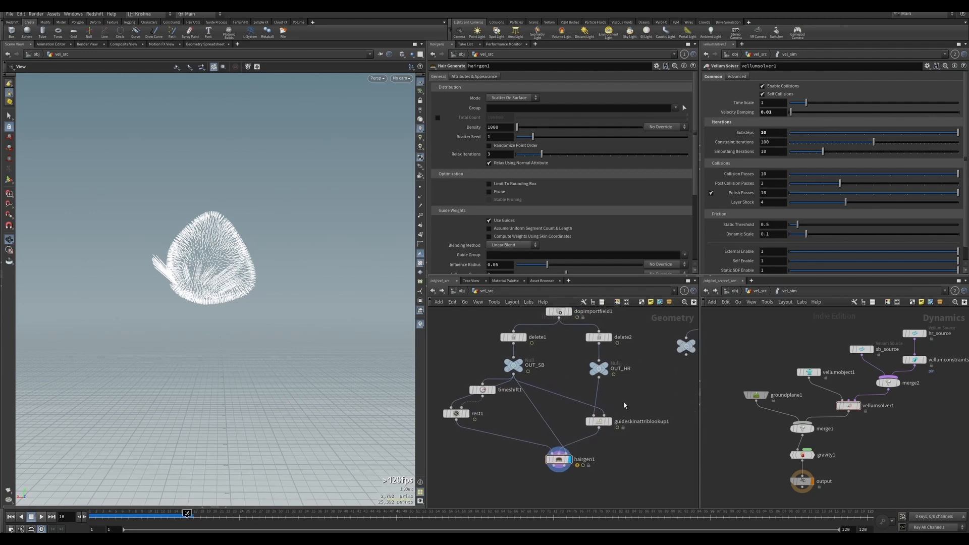
pyautogui.moveTo(510, 458); pyautogui.dragTo(439, 384)
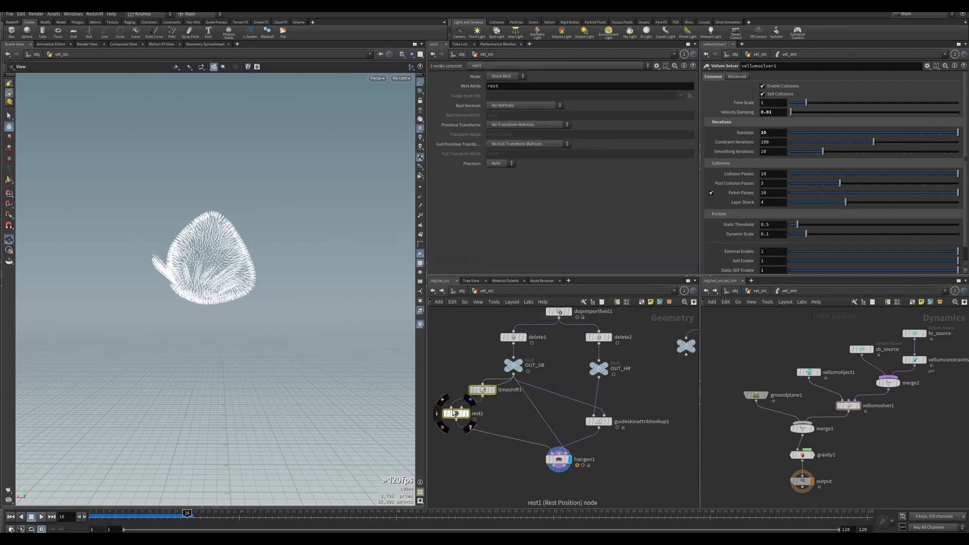
pyautogui.moveTo(455, 417); pyautogui.dragTo(456, 424)
pyautogui.click(622, 461)
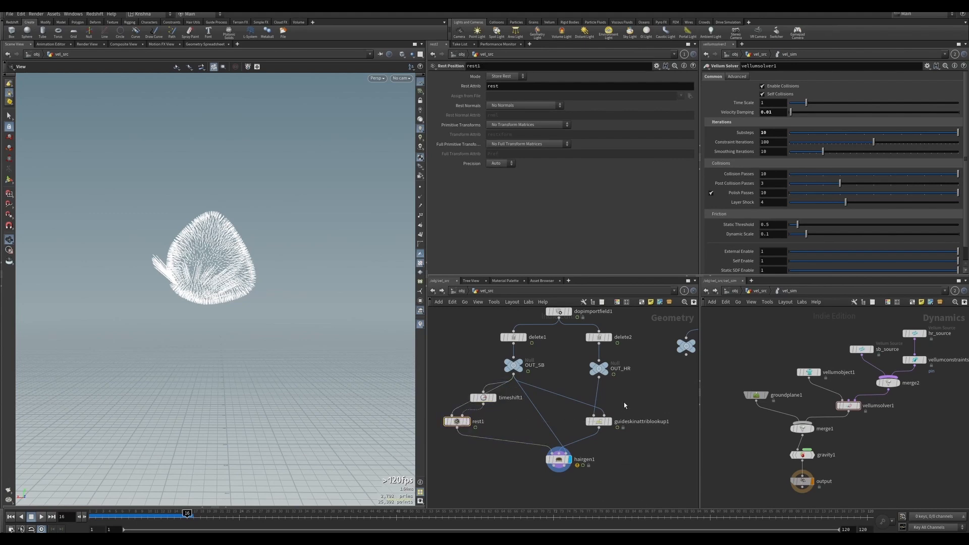
# Insert a Rest Position node between OUT_HR and the Guide Skin Attribute Lookup.
pyautogui.press('Tab')
pyautogui.write('rest')
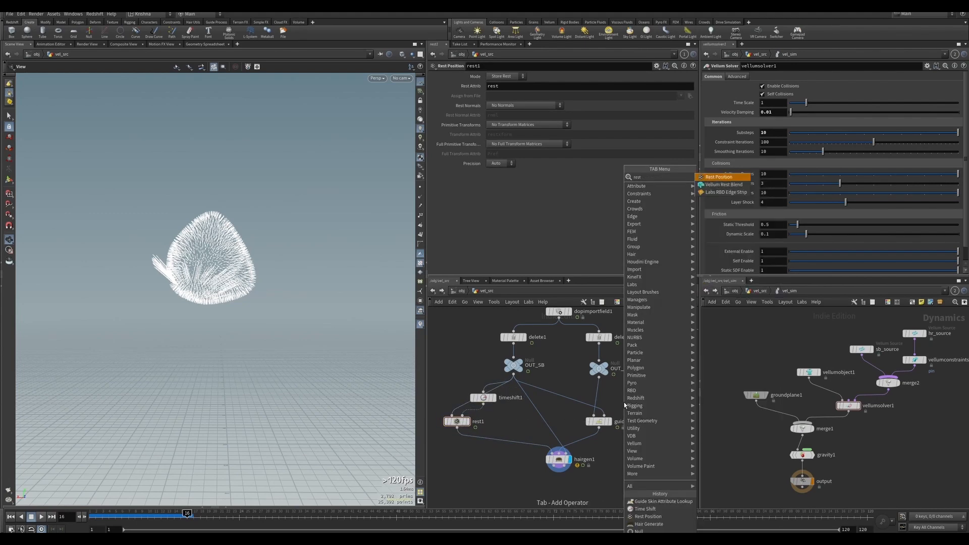
pyautogui.press('Return')
pyautogui.click(601, 398)
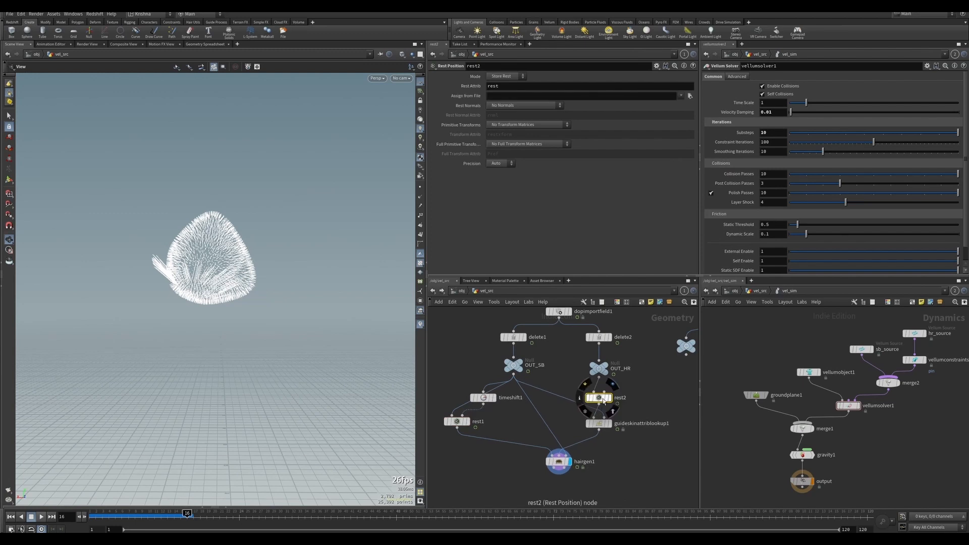
pyautogui.moveTo(600, 422); pyautogui.dragTo(565, 480)
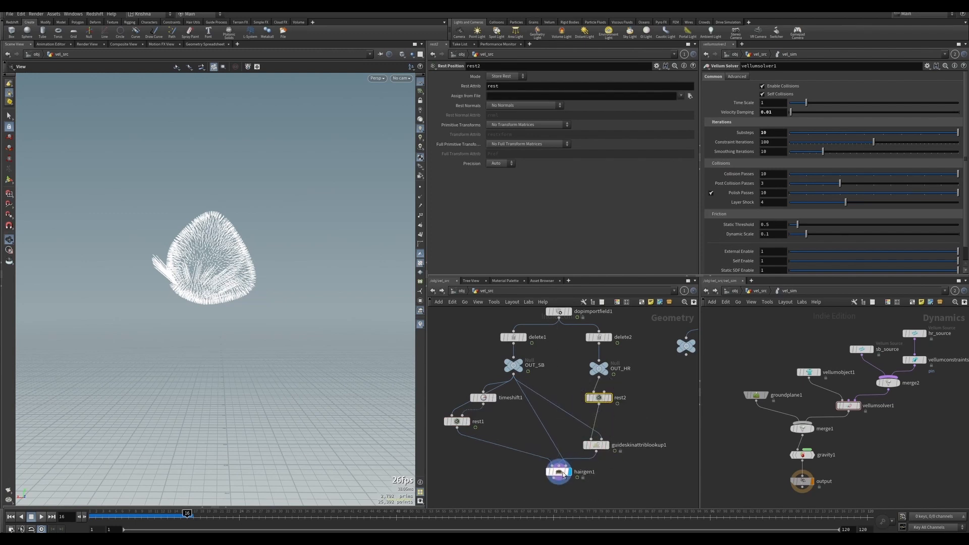
pyautogui.click(596, 444)
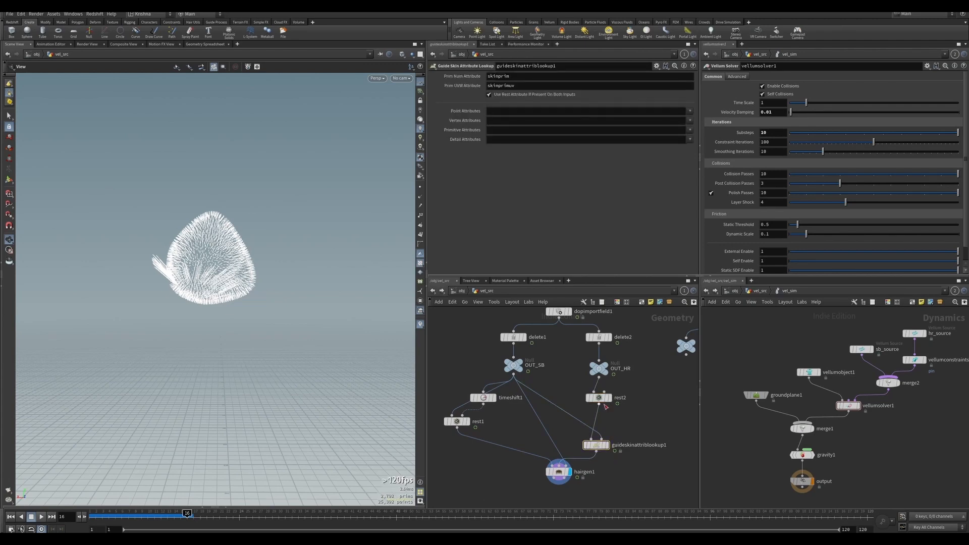
pyautogui.moveTo(604, 399); pyautogui.dragTo(604, 418)
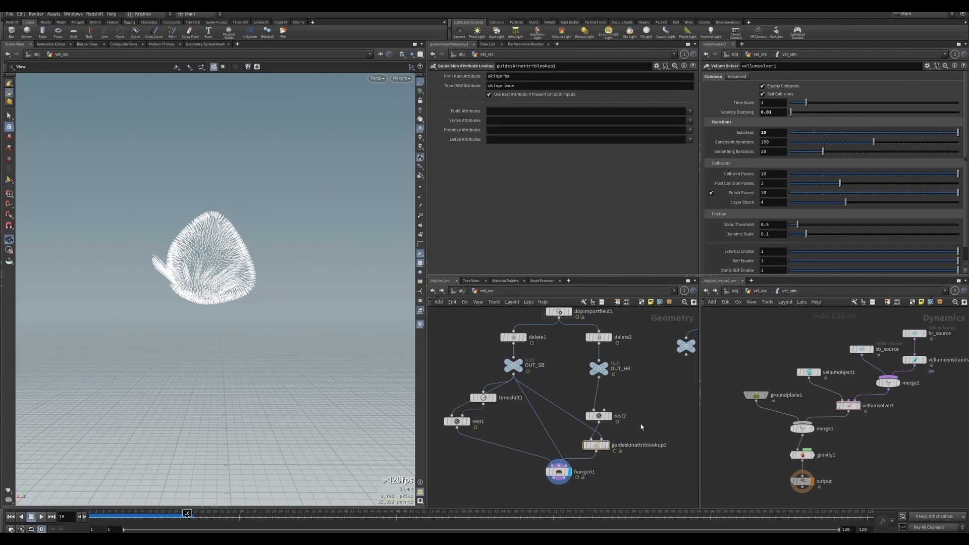
# Add a second Time Shift node and wire it into the new Rest Position node.
pyautogui.press('Tab')
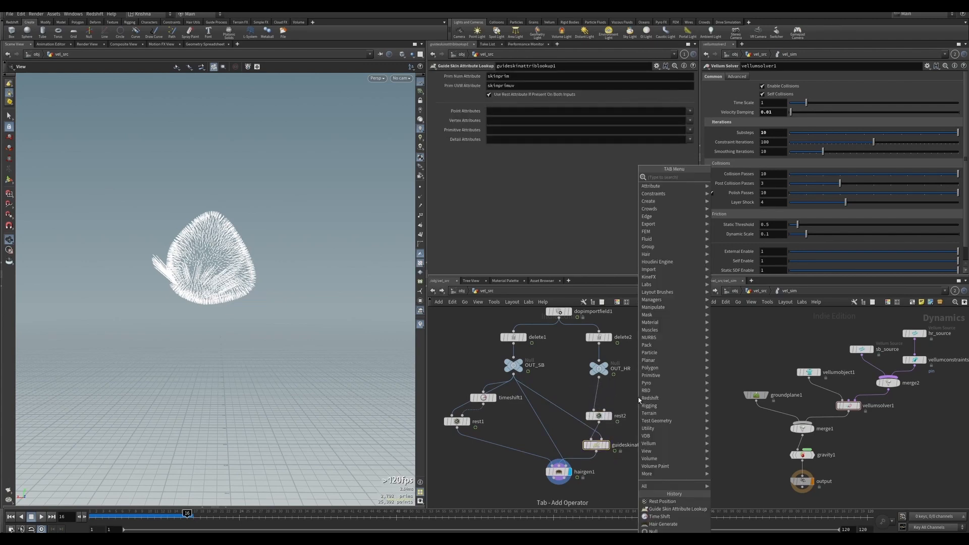
pyautogui.write('timeshift')
pyautogui.press('Return')
pyautogui.click(643, 394)
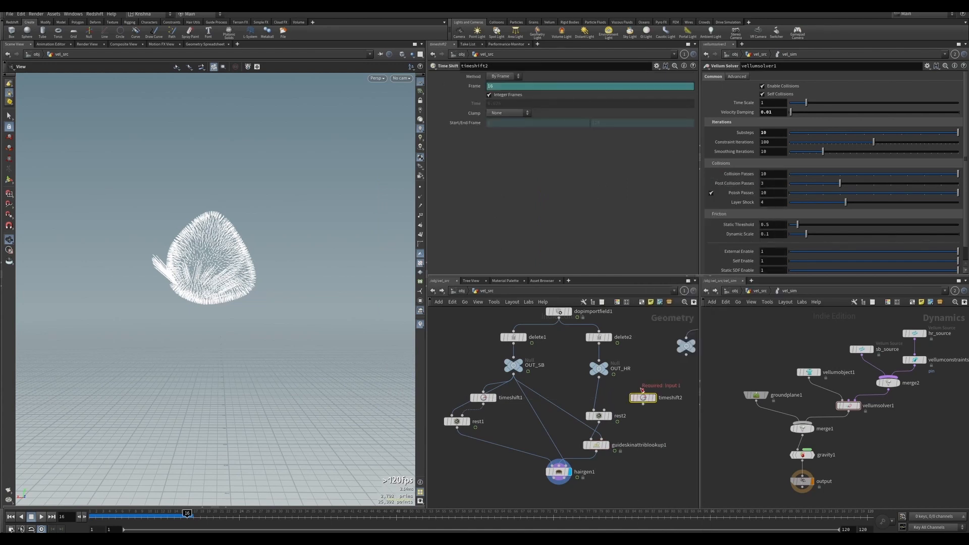
pyautogui.click(643, 392)
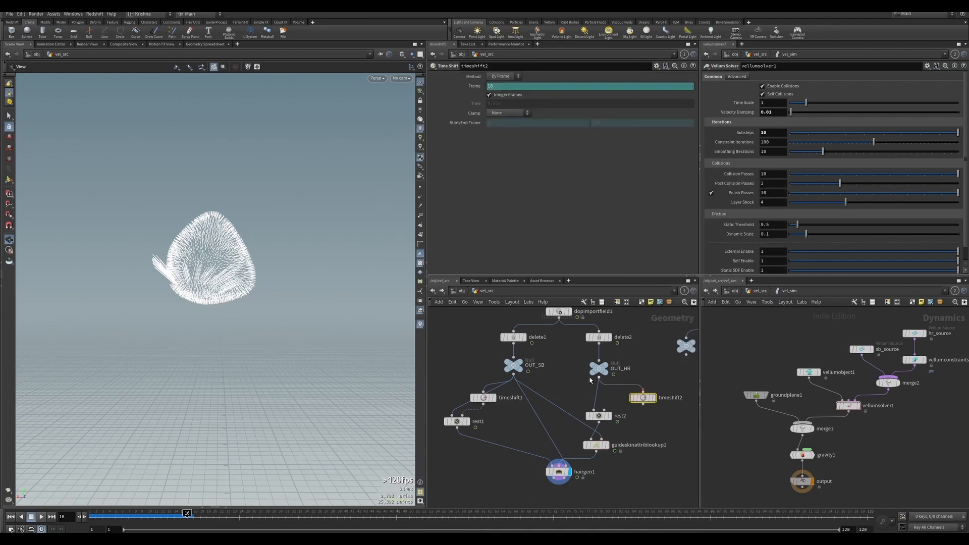
pyautogui.click(599, 409)
pyautogui.click(483, 397)
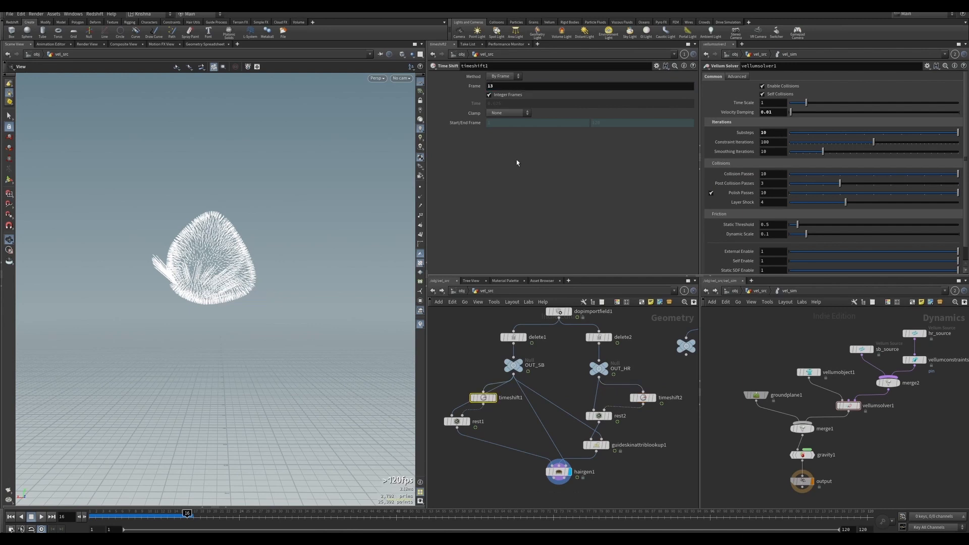
# Copy timeshift1's Frame parameter and paste it as a relative reference into timeshift2's Frame.
pyautogui.rightClick(474, 87)
pyautogui.click(495, 137)
pyautogui.click(647, 400)
pyautogui.rightClick(473, 89)
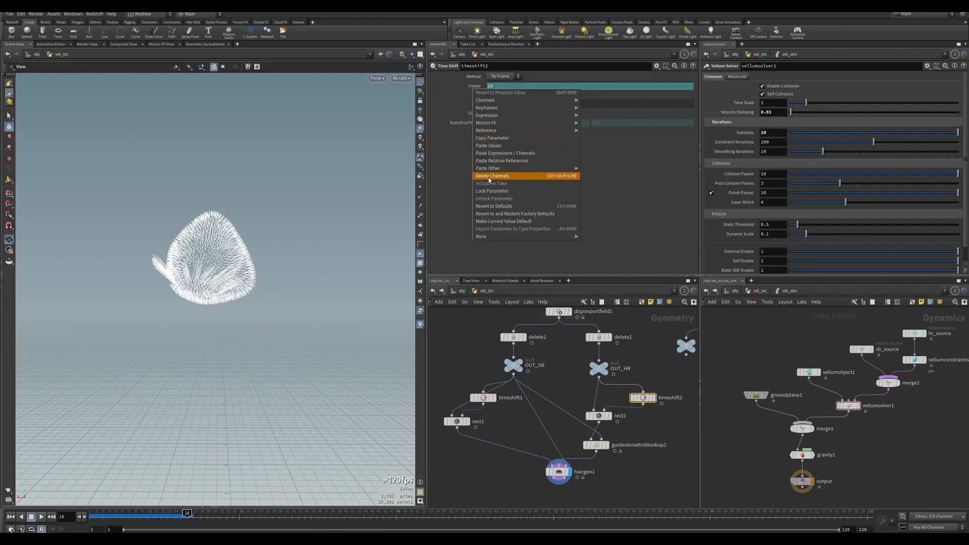
pyautogui.click(494, 178)
pyautogui.rightClick(469, 88)
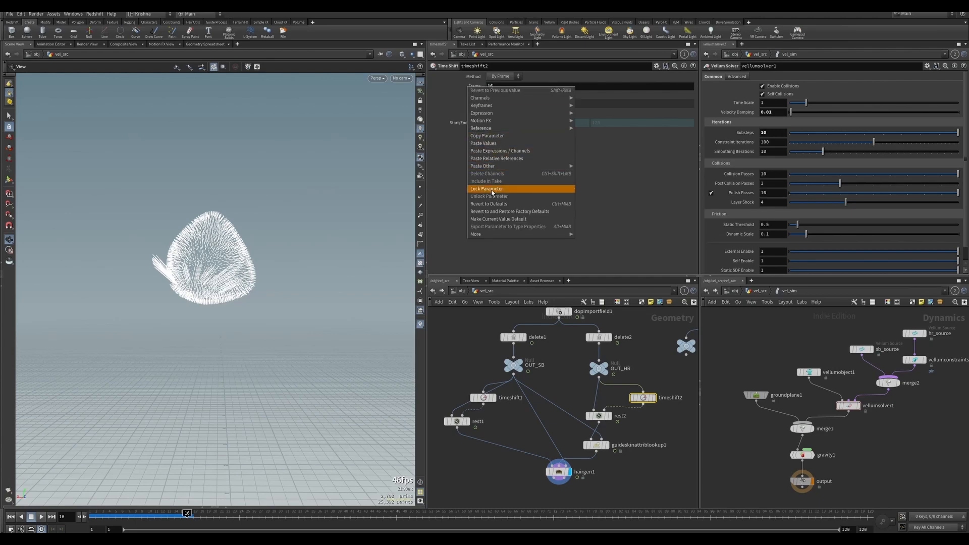
pyautogui.click(495, 160)
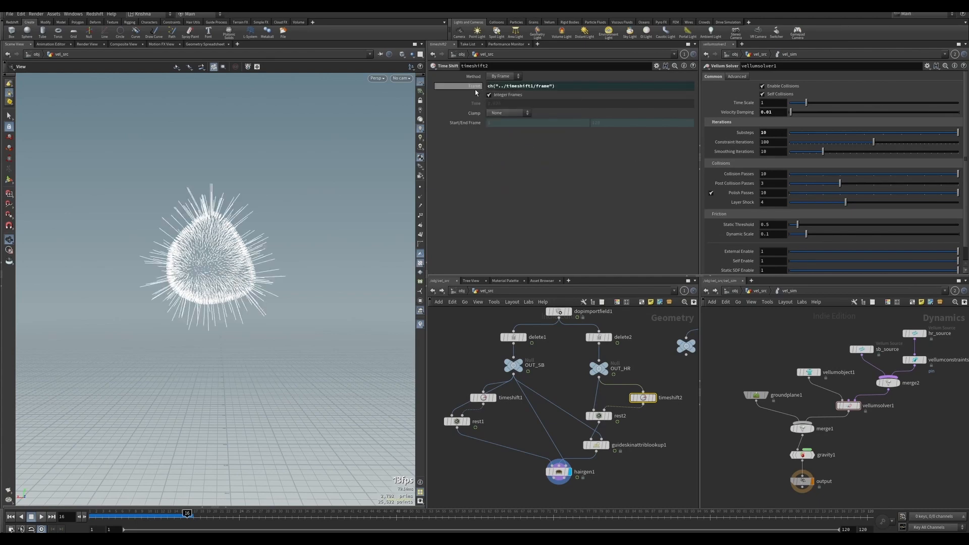
# Review the hair by playing the animation through cam1 and scrubbing to frame 15.
pyautogui.moveTo(223, 242)
pyautogui.mouseDown()
pyautogui.moveTo(302, 244)
pyautogui.moveTo(319, 232)
pyautogui.moveTo(226, 266)
pyautogui.moveTo(218, 251)
pyautogui.mouseUp()
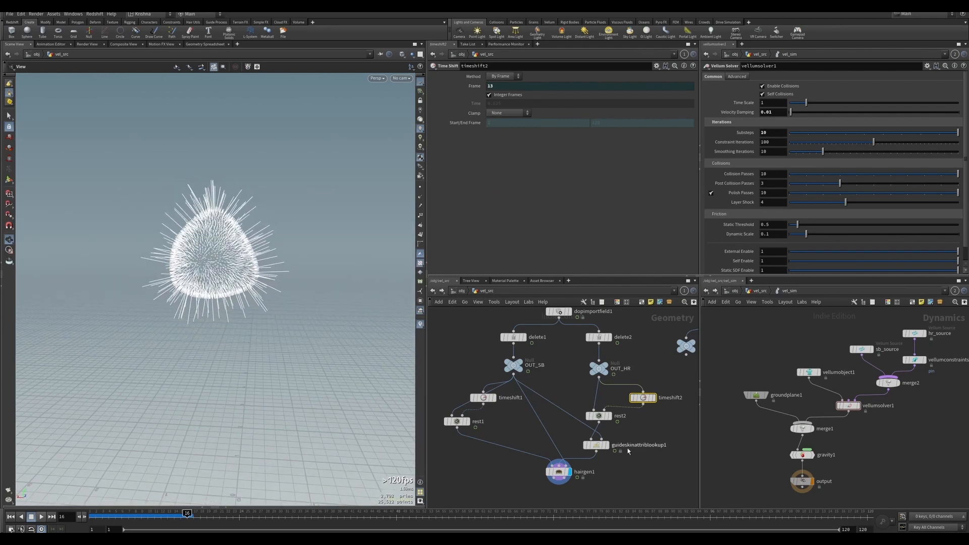
pyautogui.click(558, 472)
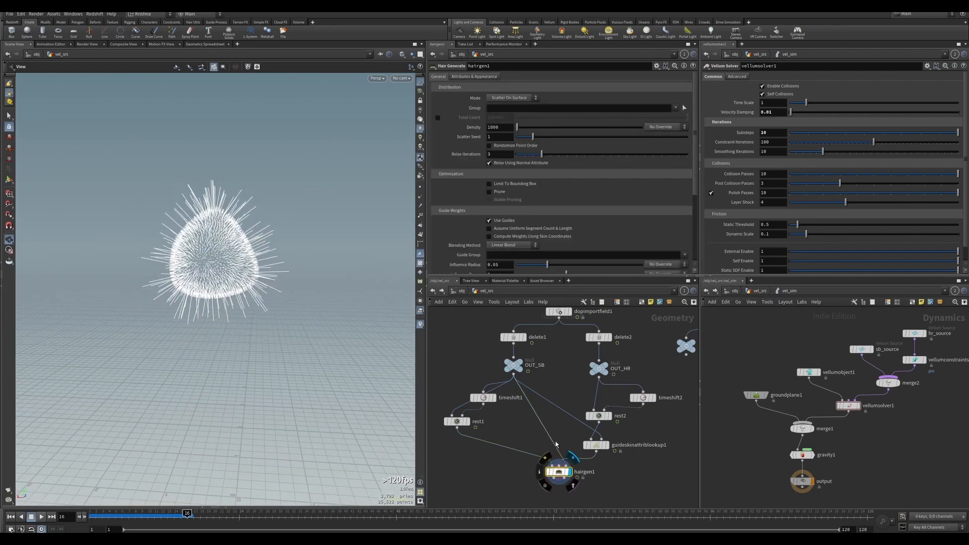
pyautogui.scroll(-5, 560, 469)
pyautogui.moveTo(566, 449); pyautogui.dragTo(567, 448)
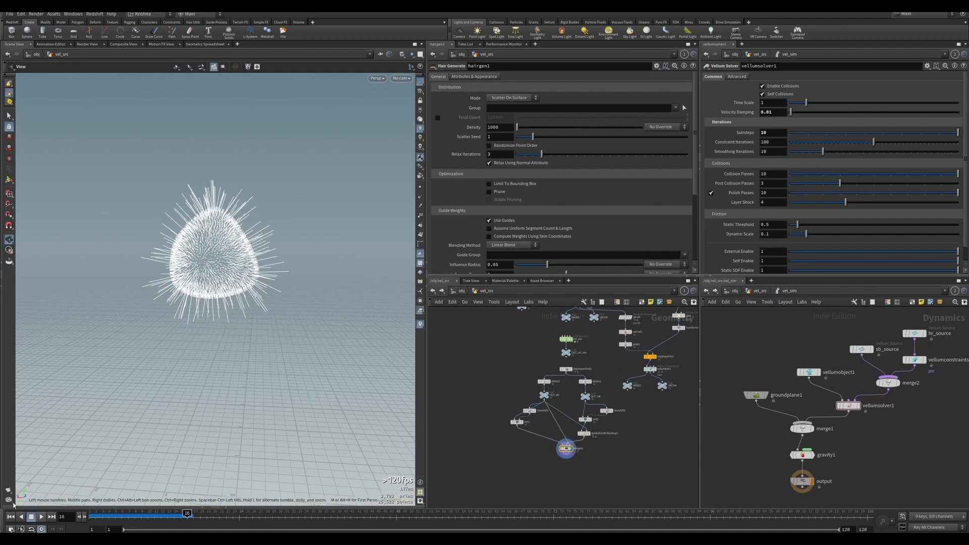
pyautogui.click(11, 517)
pyautogui.click(401, 79)
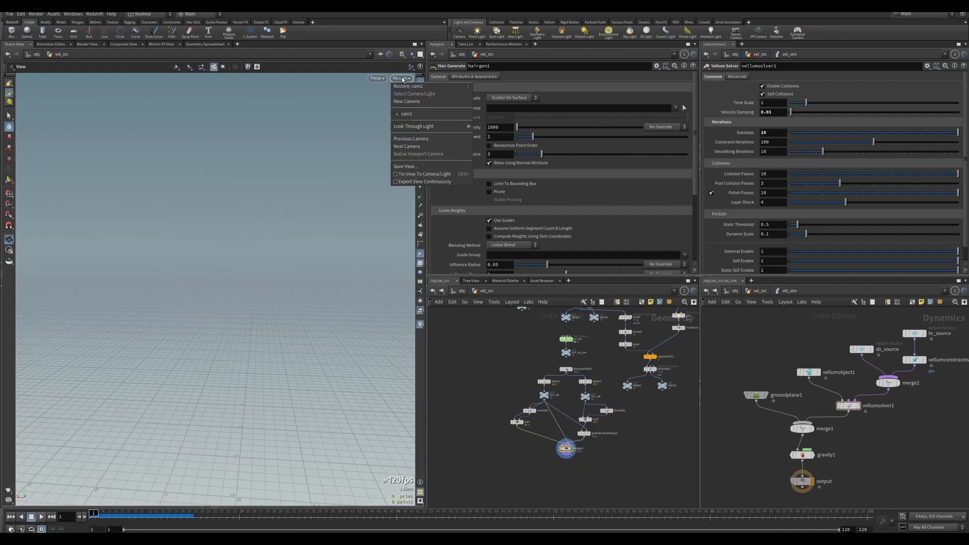
pyautogui.click(407, 114)
pyautogui.click(41, 517)
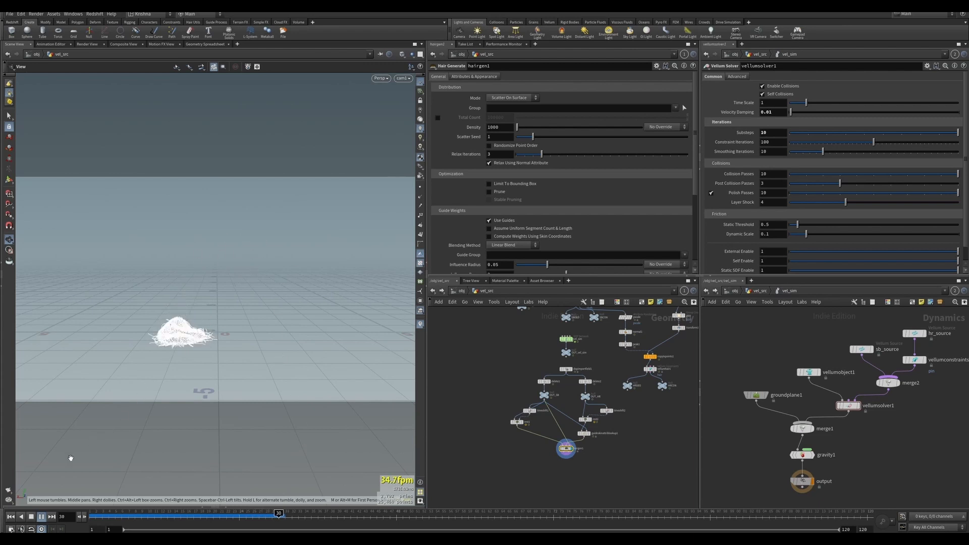
pyautogui.click(21, 516)
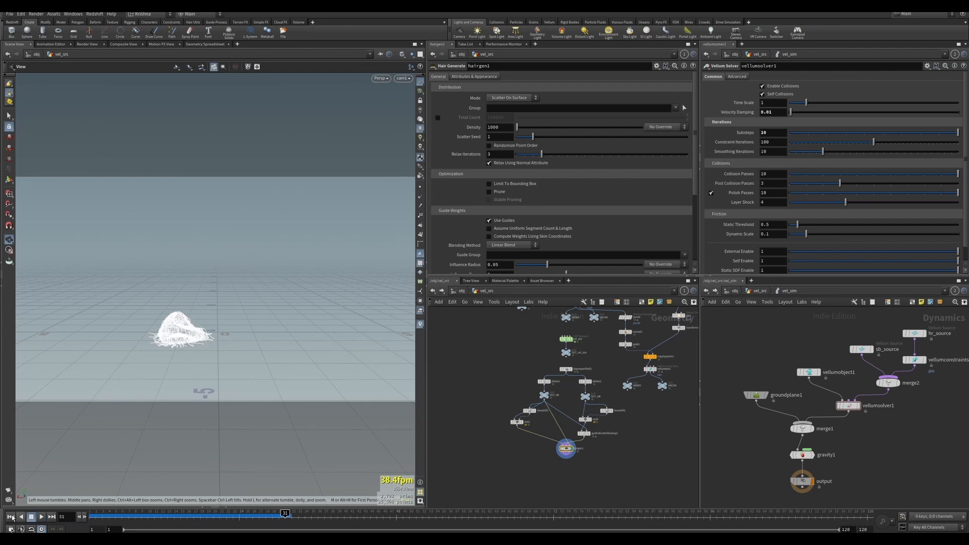
pyautogui.click(11, 516)
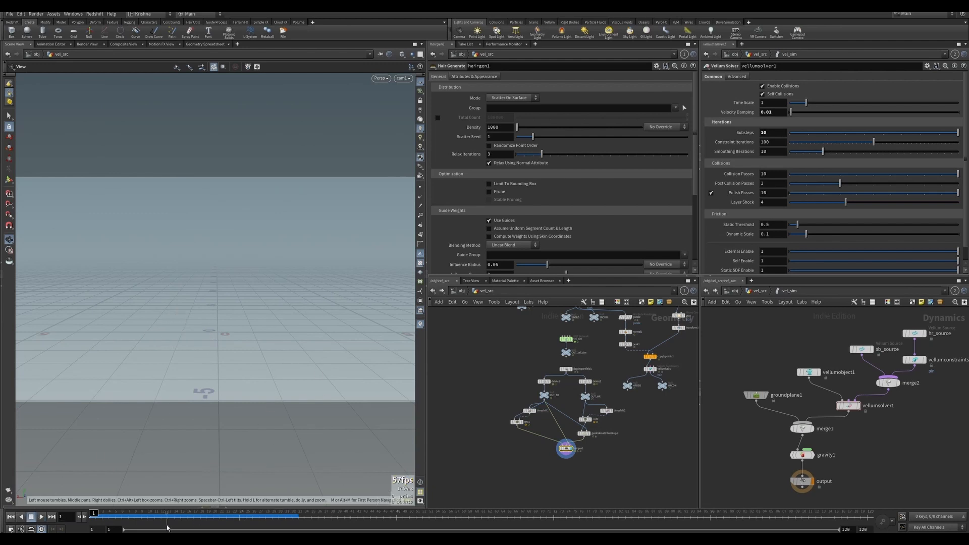
pyautogui.moveTo(149, 516); pyautogui.dragTo(180, 514)
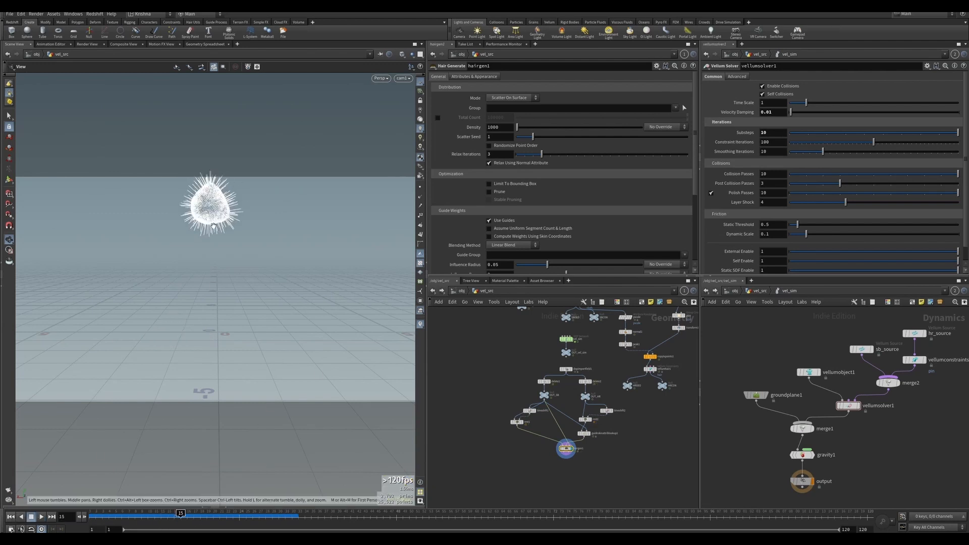
pyautogui.moveTo(217, 209); pyautogui.dragTo(214, 237, button='middle')
pyautogui.scroll(5, 214, 235)
pyautogui.moveTo(213, 238)
pyautogui.mouseDown()
pyautogui.moveTo(222, 231)
pyautogui.moveTo(212, 231)
pyautogui.mouseUp()
pyautogui.scroll(5, 599, 438)
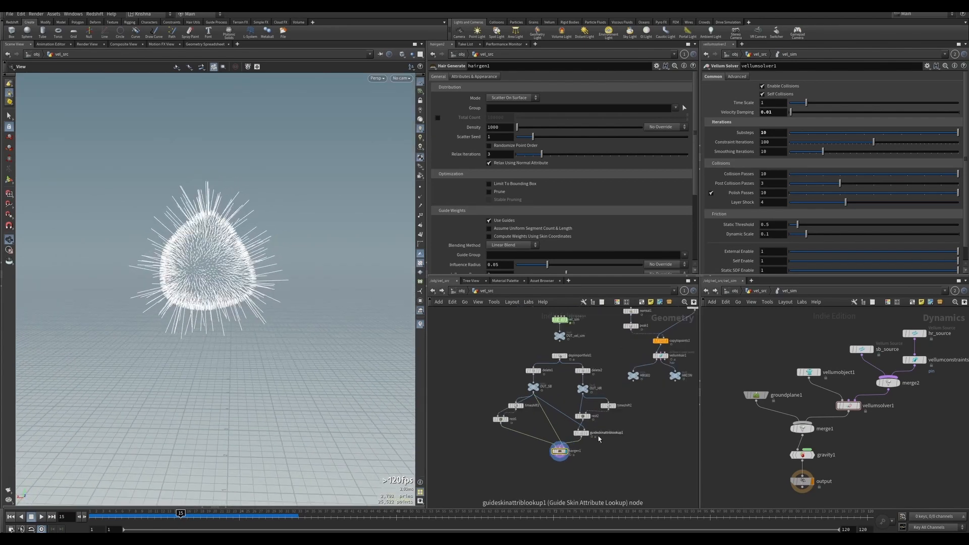
# Insert a Guide Process node between the Guide Skin Attribute Lookup and hairgen1.
pyautogui.moveTo(543, 458); pyautogui.dragTo(541, 486)
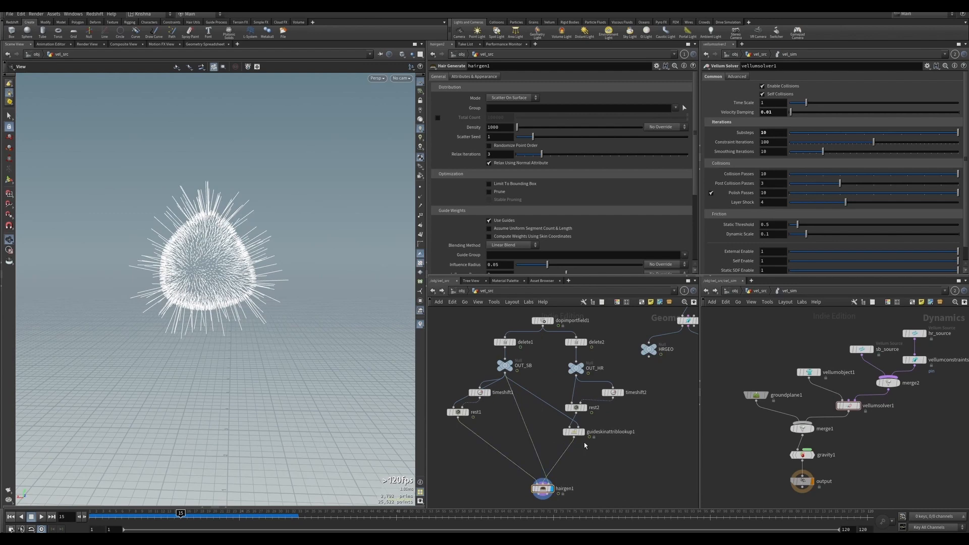
pyautogui.scroll(2, 567, 445)
pyautogui.press('Tab')
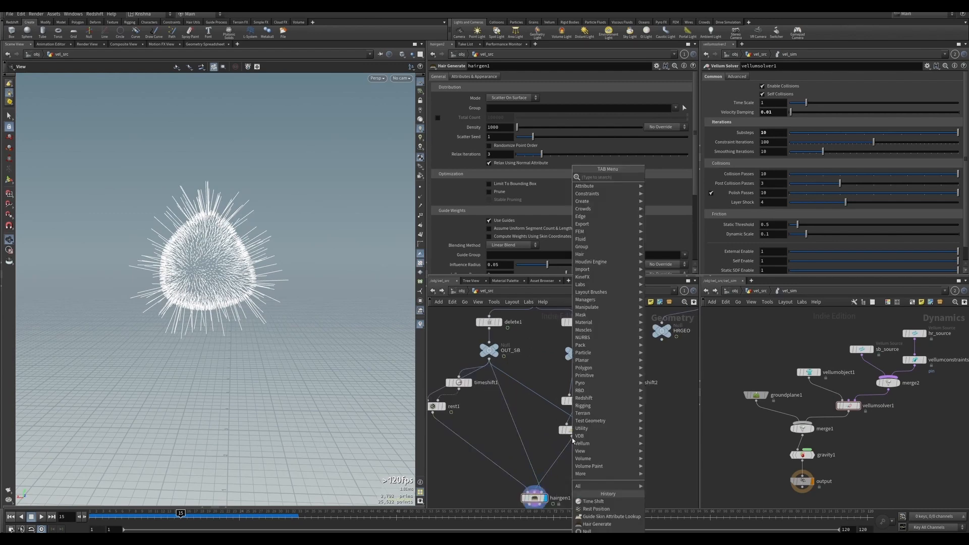
pyautogui.write('guide')
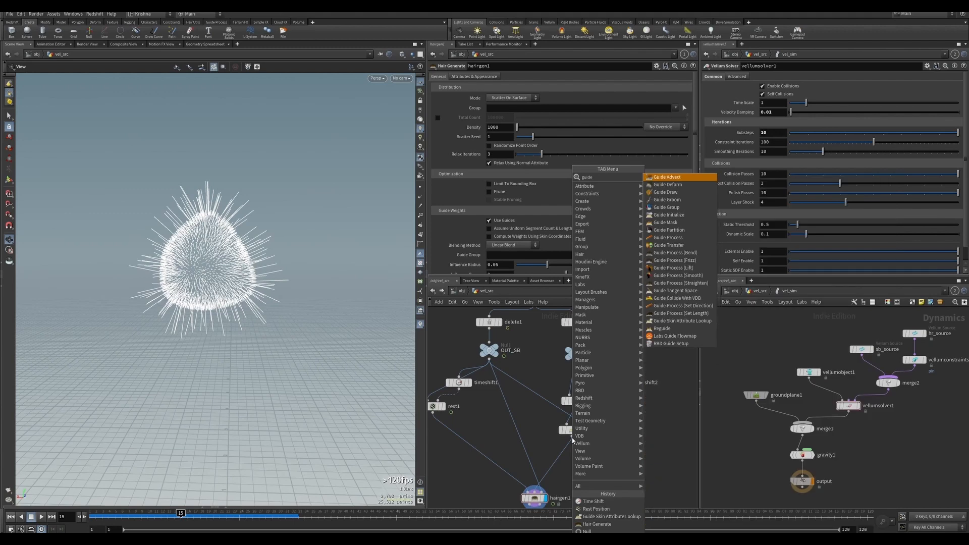
pyautogui.press('Down')
pyautogui.press('Down')
pyautogui.press('Down')
pyautogui.press('Down')
pyautogui.press('Down')
pyautogui.press('Down')
pyautogui.press('Down')
pyautogui.press('Down')
pyautogui.press('Down')
pyautogui.press('Down')
pyautogui.press('Down')
pyautogui.press('Down')
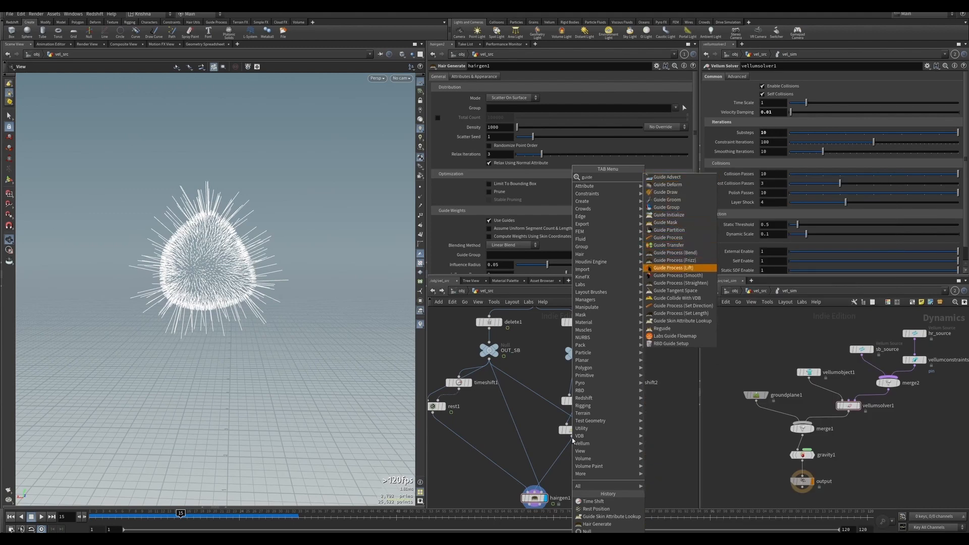
pyautogui.press('Down')
pyautogui.press('Down')
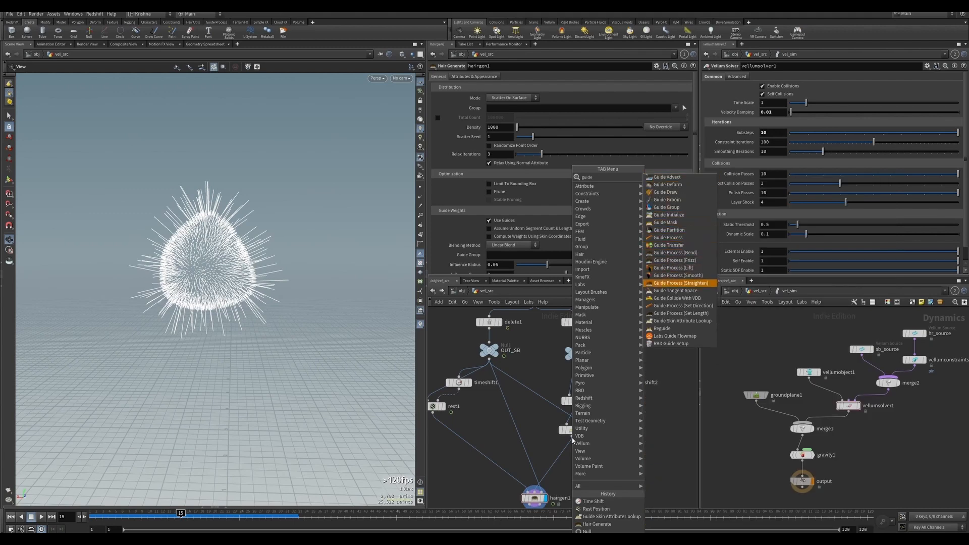
pyautogui.press('Up')
pyautogui.press('Up')
pyautogui.press('Up')
pyautogui.press('Up')
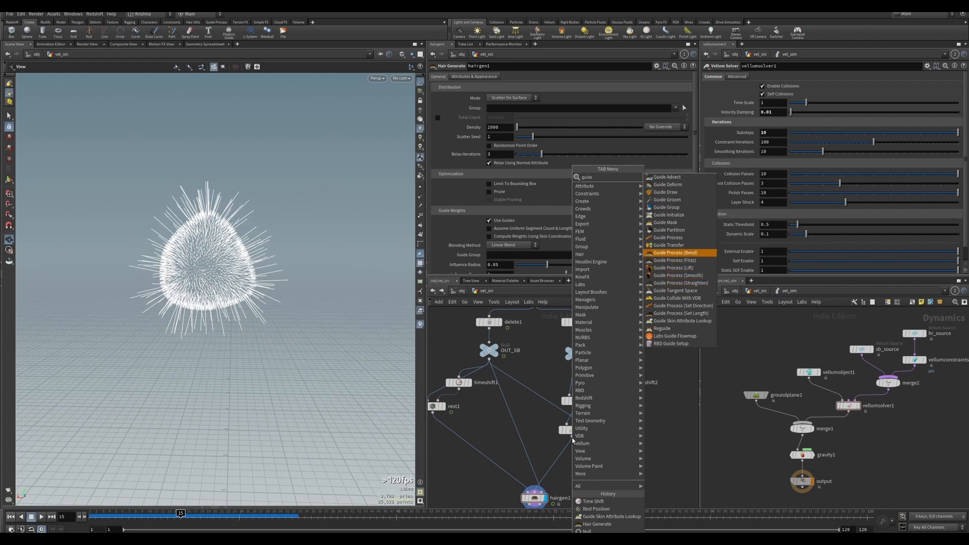
pyautogui.press('Up')
pyautogui.press('Up')
pyautogui.press('Return')
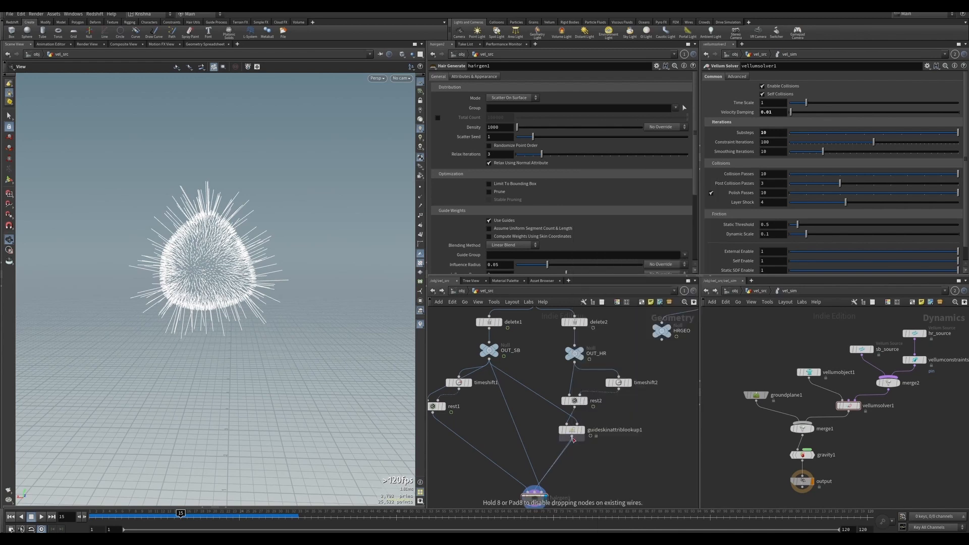
pyautogui.click(575, 454)
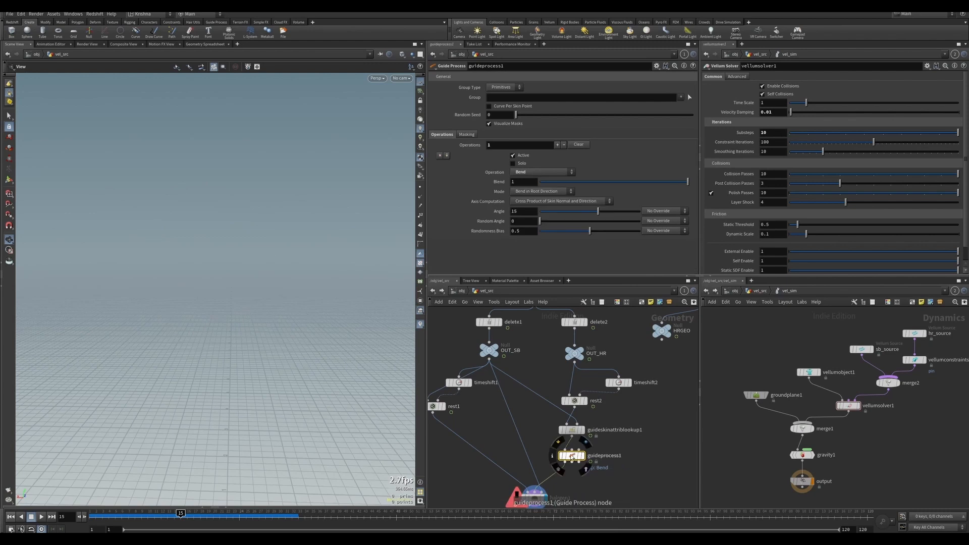
pyautogui.click(572, 449)
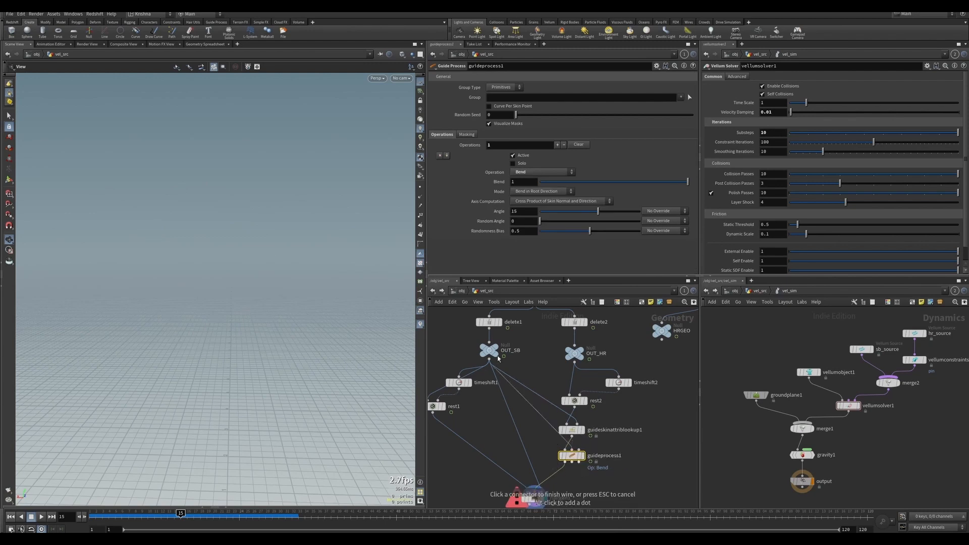
pyautogui.click(487, 357)
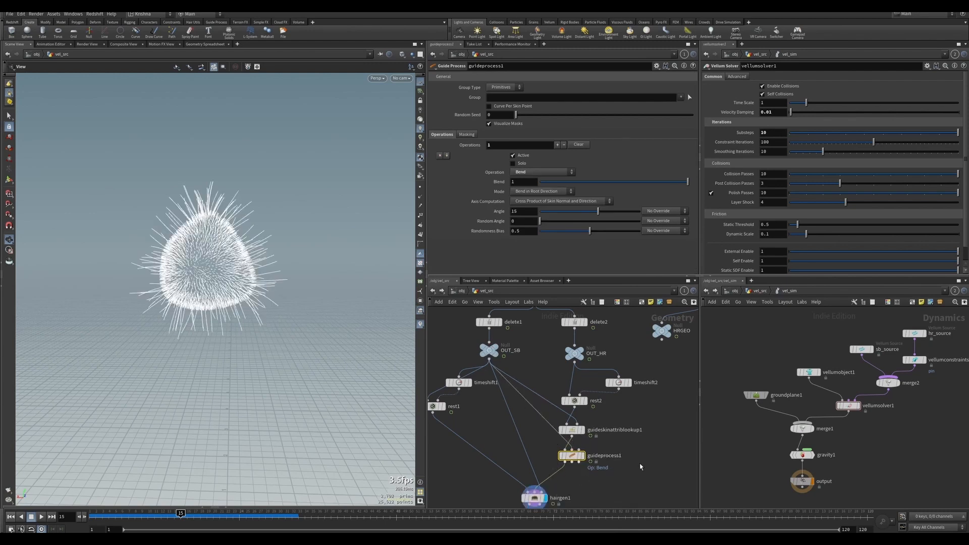
# Rename the Guide Process node to length and set its operation to Set Length.
pyautogui.moveTo(639, 466); pyautogui.dragTo(637, 435, button='middle')
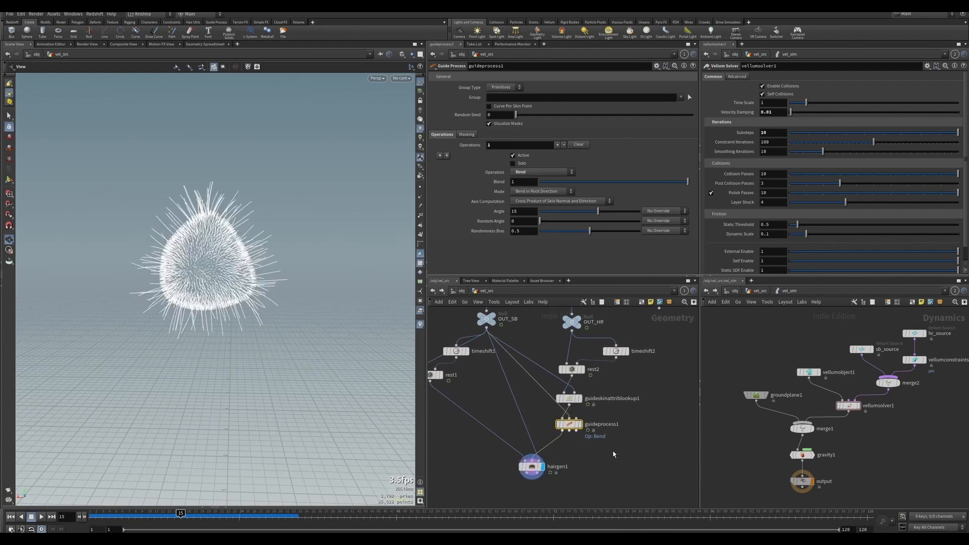
pyautogui.doubleClick(601, 423)
pyautogui.write('leng')
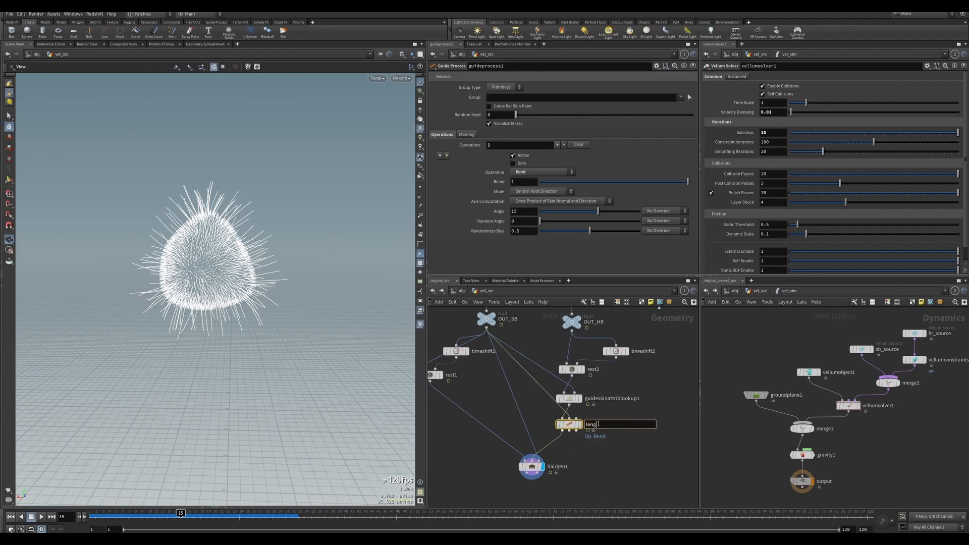
pyautogui.write('th')
pyautogui.press('Return')
pyautogui.click(528, 173)
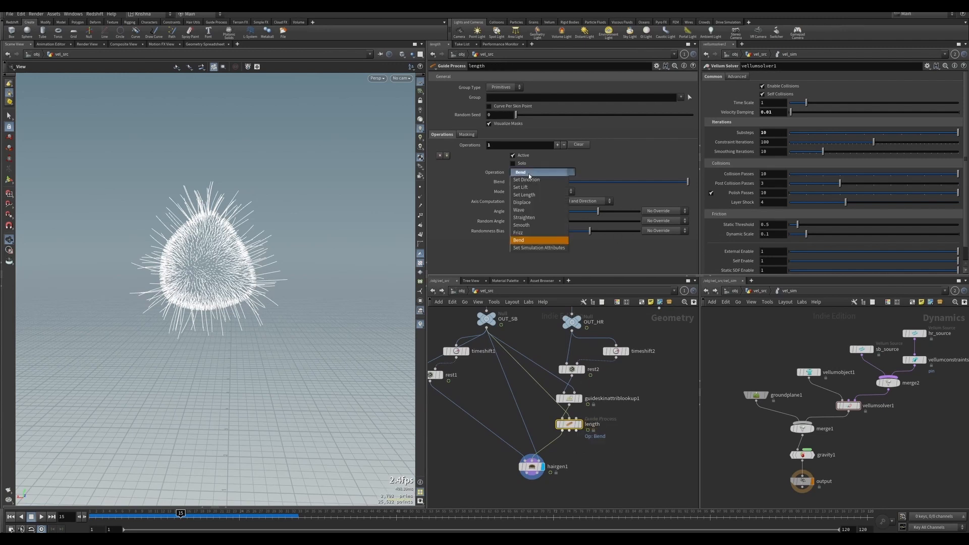
pyautogui.click(523, 195)
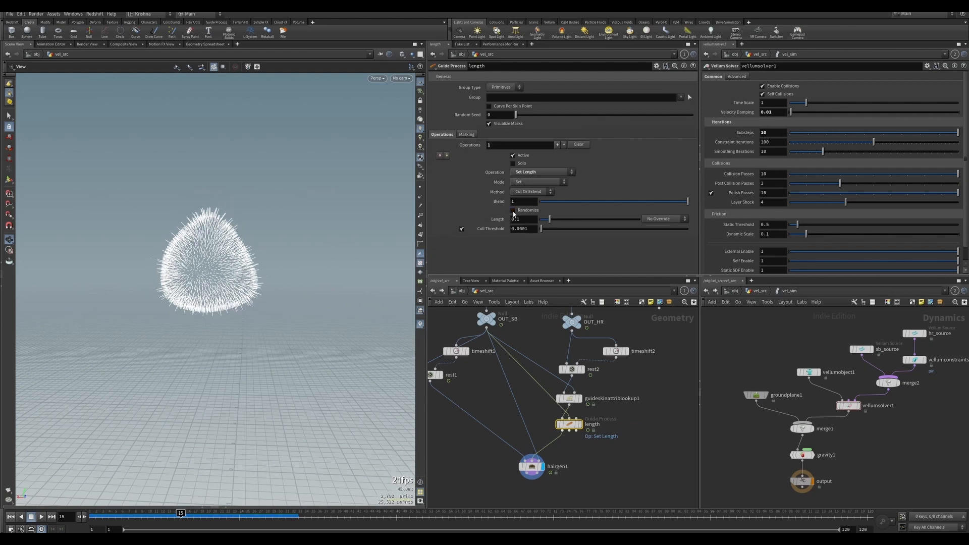
# Set the length node's Length to about 0.049.
pyautogui.moveTo(607, 202); pyautogui.dragTo(717, 228)
pyautogui.moveTo(551, 223)
pyautogui.mouseDown()
pyautogui.moveTo(561, 222)
pyautogui.moveTo(545, 225)
pyautogui.mouseUp()
# Set hairgen1's unguided hair Length to about 0.279.
pyautogui.click(531, 466)
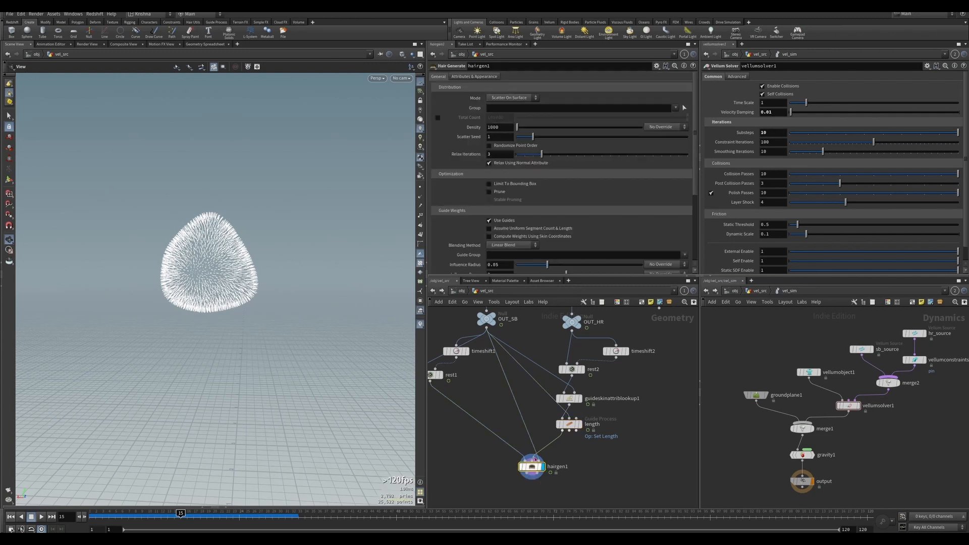
pyautogui.scroll(-5, 459, 243)
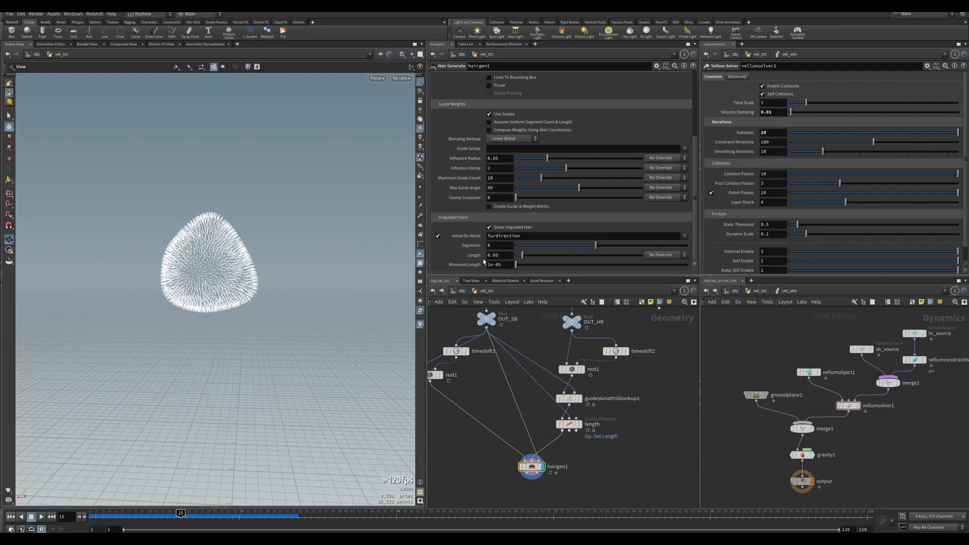
pyautogui.moveTo(524, 256); pyautogui.dragTo(550, 258)
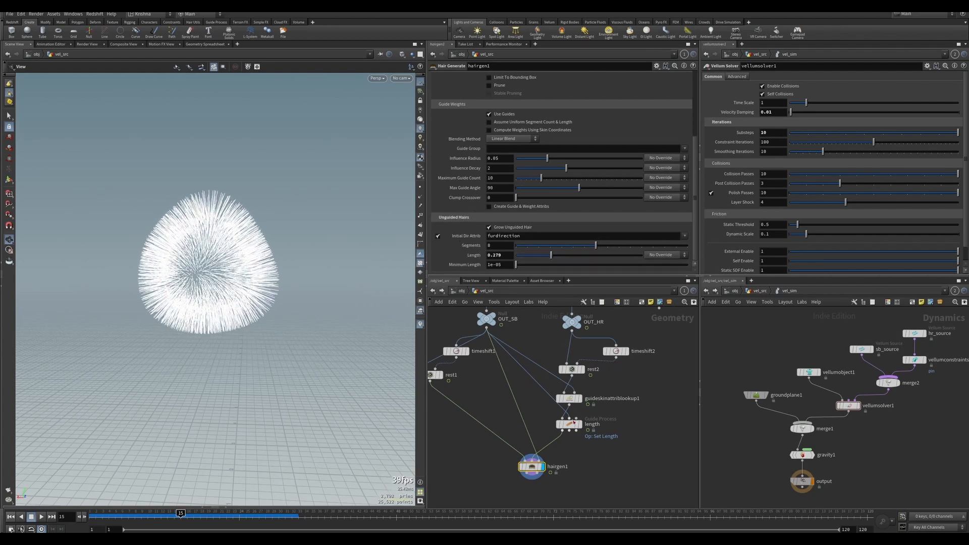
# Copy the length node's Length parameter and paste it as a relative reference into hairgen1's unguided Length.
pyautogui.click(569, 398)
pyautogui.click(570, 423)
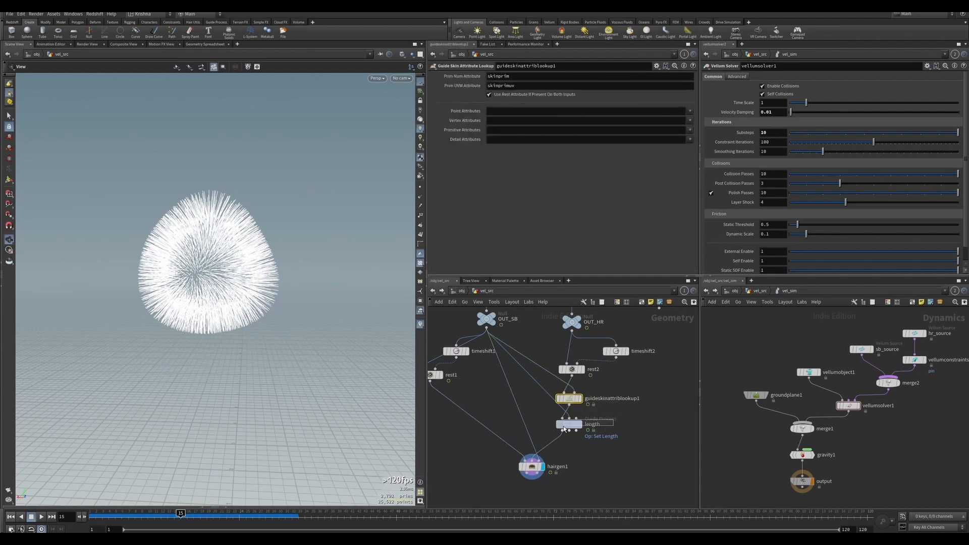
pyautogui.rightClick(504, 222)
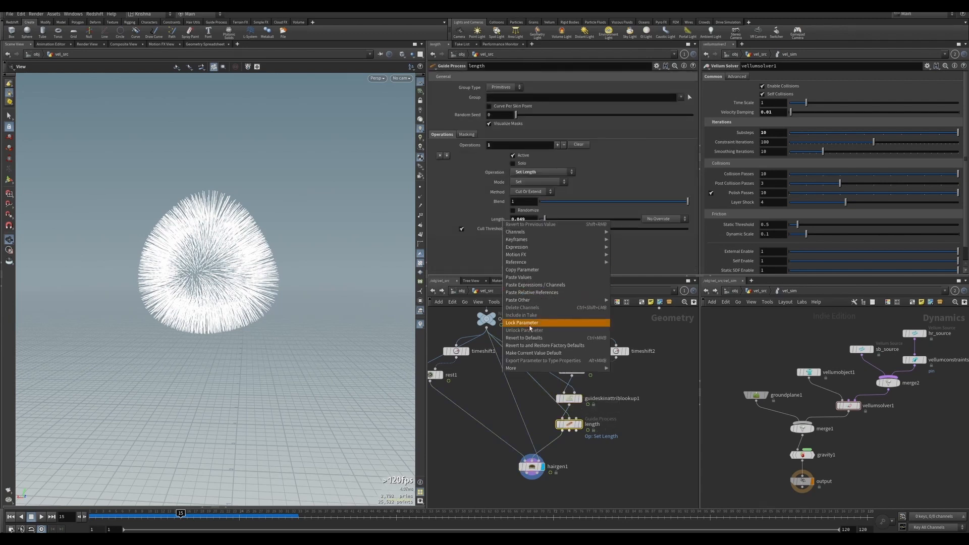
pyautogui.click(522, 269)
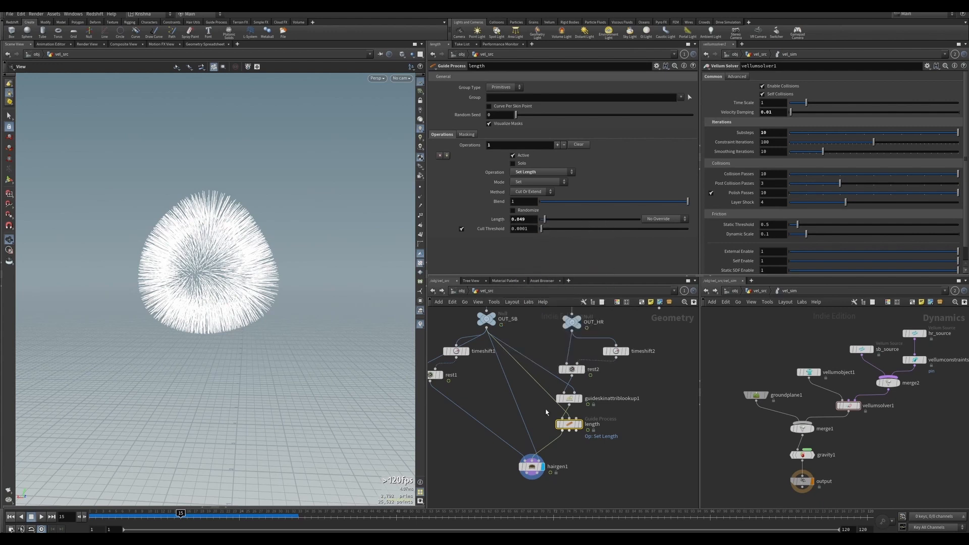
pyautogui.click(531, 466)
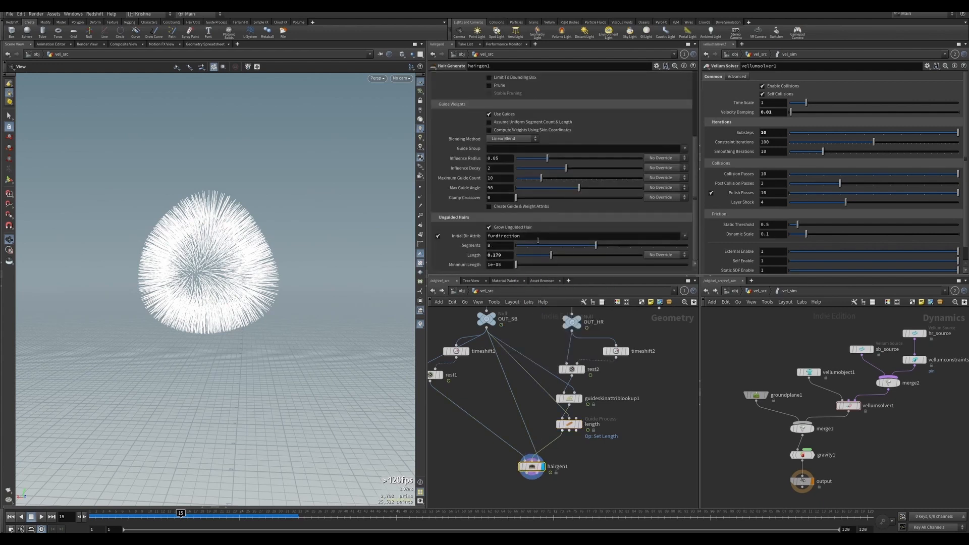
pyautogui.rightClick(473, 256)
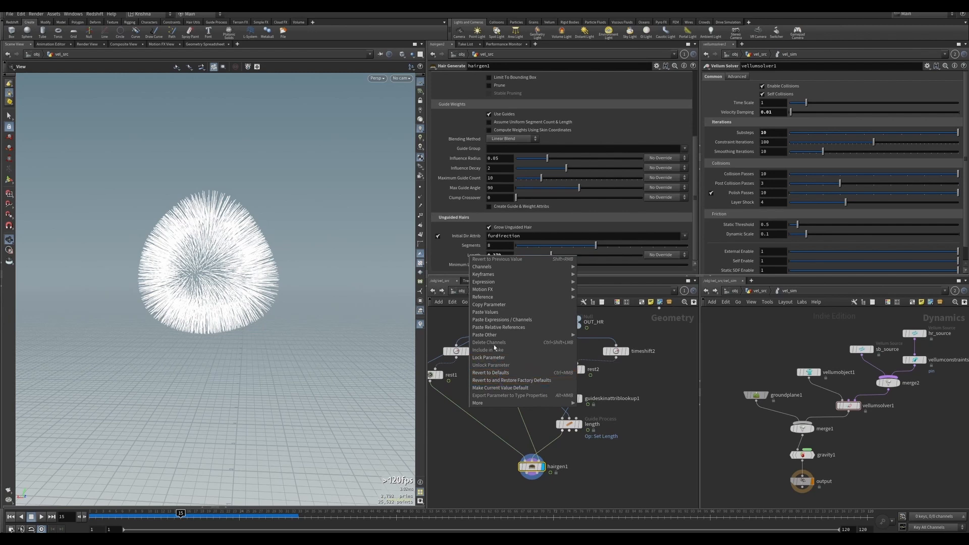
pyautogui.click(498, 328)
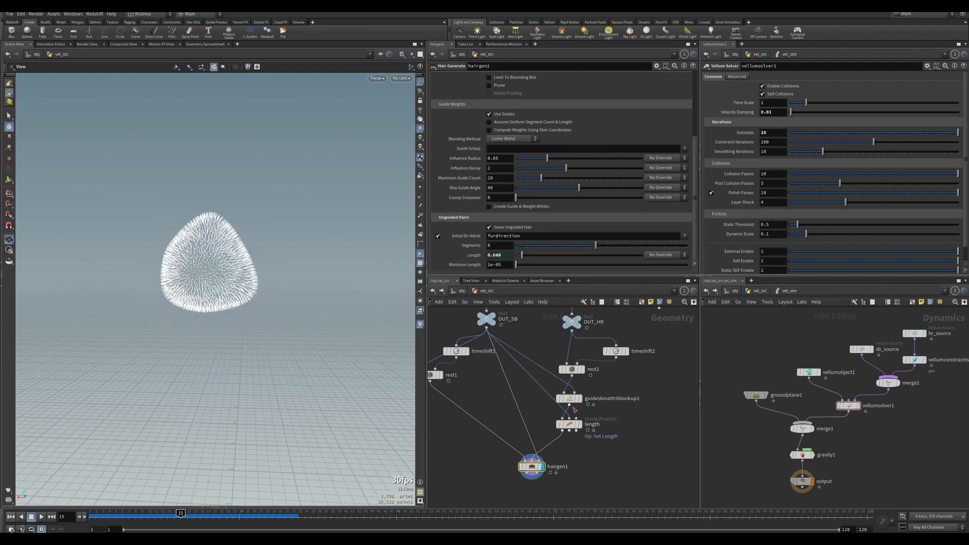
# Raise the length node's Length to about 0.144 and enable Randomize.
pyautogui.click(569, 424)
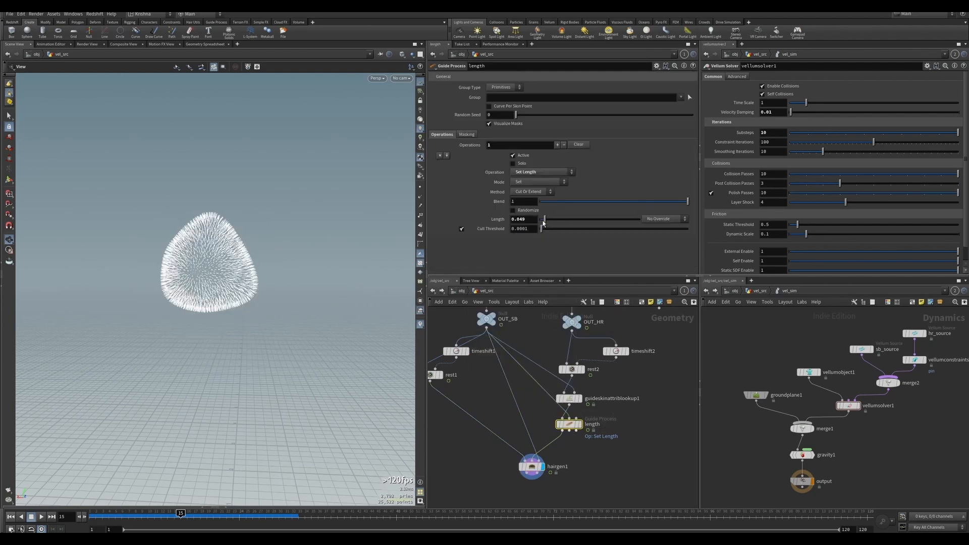
pyautogui.moveTo(543, 223)
pyautogui.mouseDown()
pyautogui.moveTo(595, 225)
pyautogui.moveTo(555, 226)
pyautogui.mouseUp()
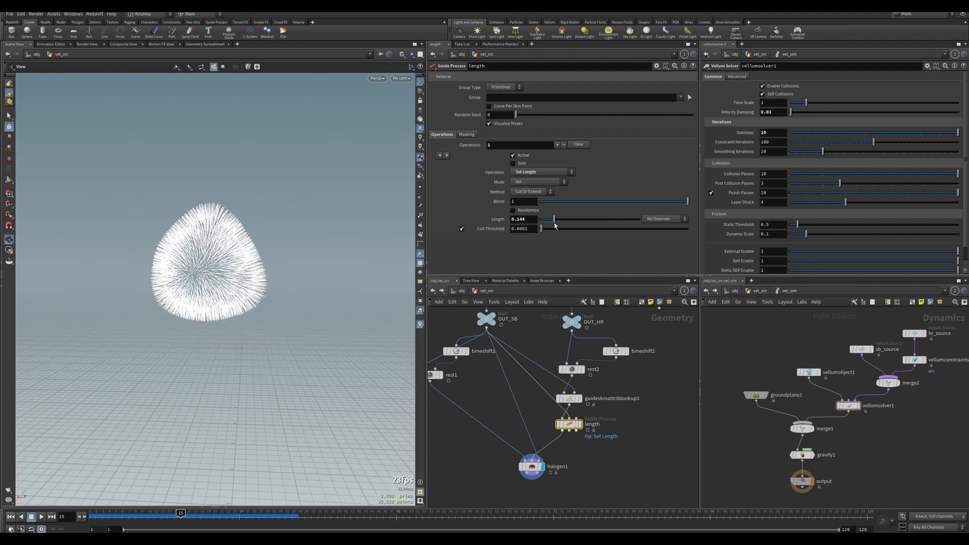
pyautogui.click(528, 211)
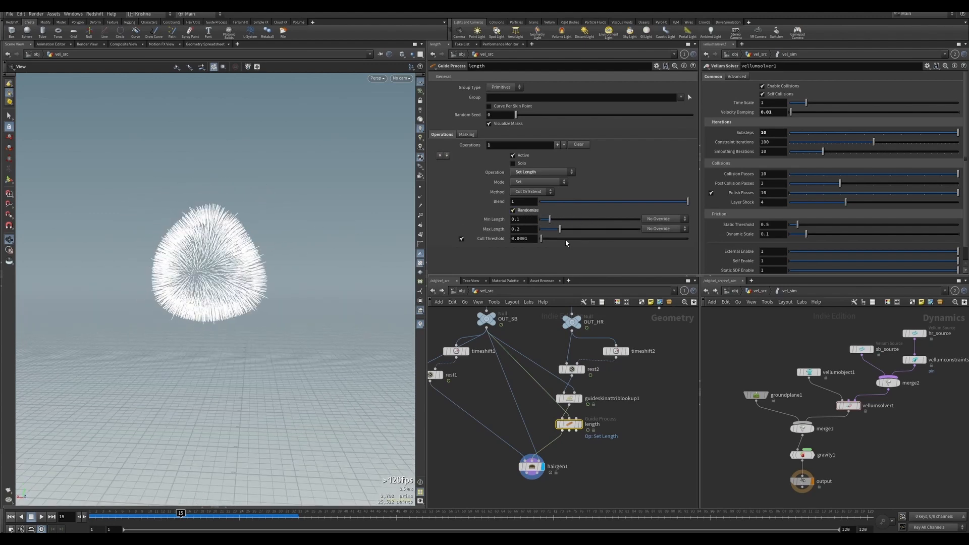
# Undo the Randomize toggle and set the length node's Length to 0.15.
pyautogui.hotkey('ctrl', 'z')
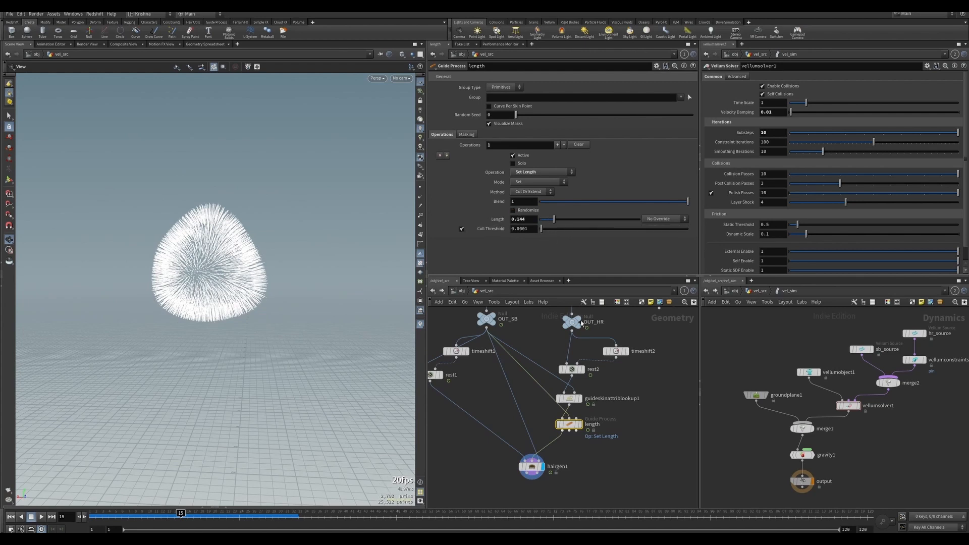
pyautogui.moveTo(517, 220); pyautogui.dragTo(526, 220)
pyautogui.write('15')
pyautogui.press('Return')
# Enable Randomize on the length node and raise Max Length to about 0.182.
pyautogui.click(513, 211)
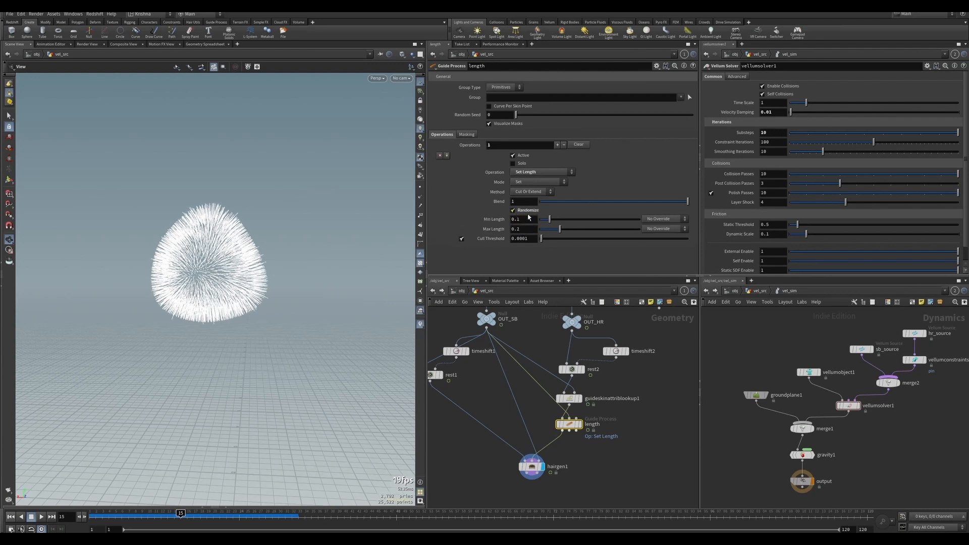
pyautogui.moveTo(558, 230); pyautogui.dragTo(555, 224)
# Inspect hairgen1 and the imported simulation output in the viewport while scrubbing back to frame 1.
pyautogui.scroll(-4, 610, 444)
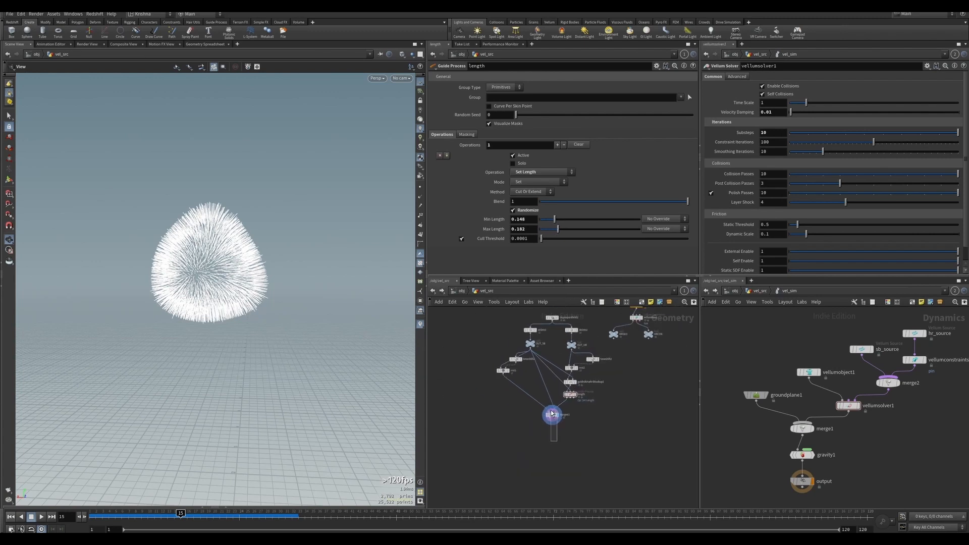
pyautogui.click(552, 415)
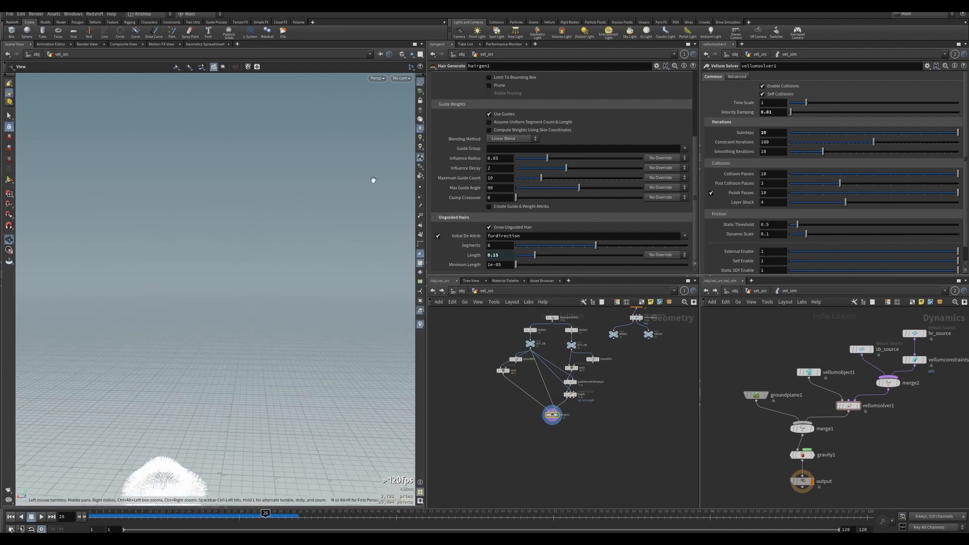
pyautogui.click(401, 79)
pyautogui.click(419, 114)
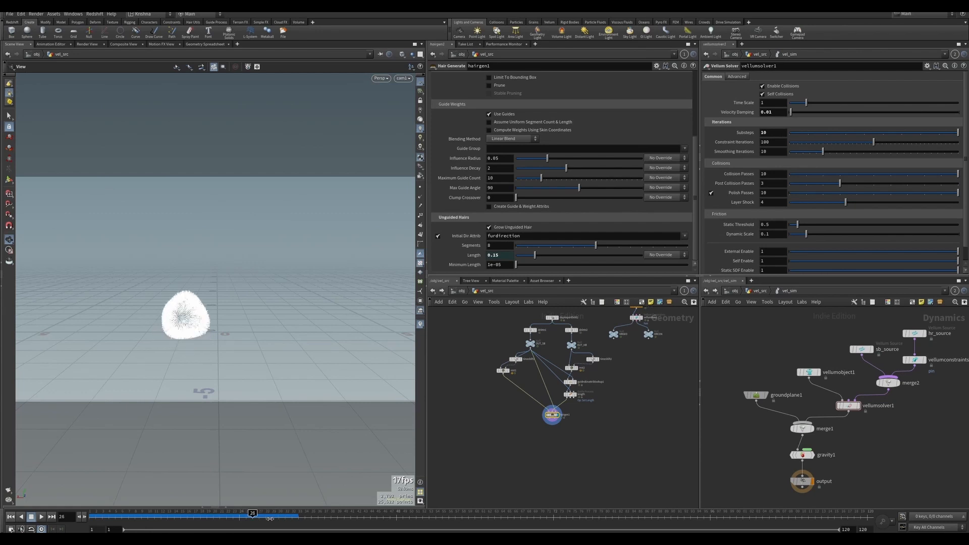
pyautogui.scroll(-2, 540, 425)
pyautogui.moveTo(583, 420); pyautogui.dragTo(577, 456, button='middle')
pyautogui.scroll(5, 548, 368)
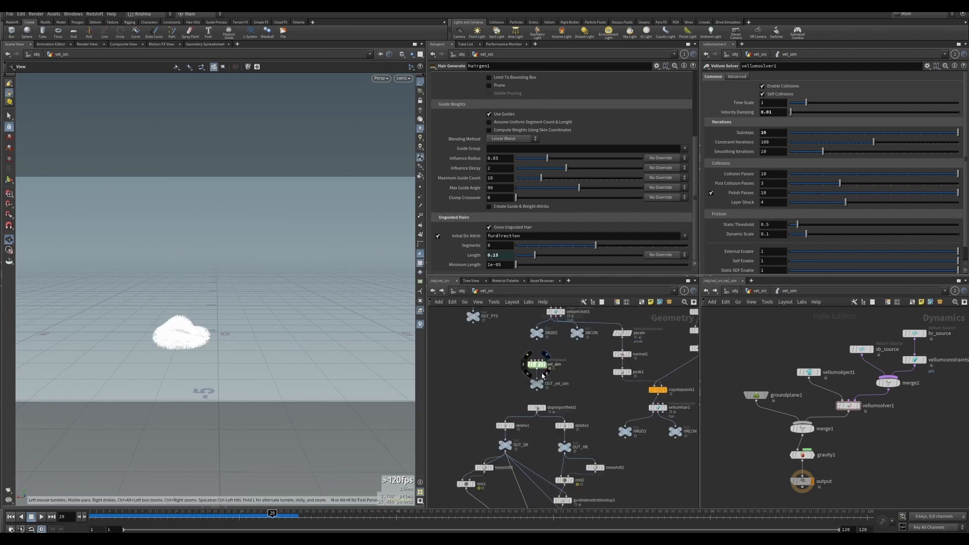
pyautogui.click(537, 384)
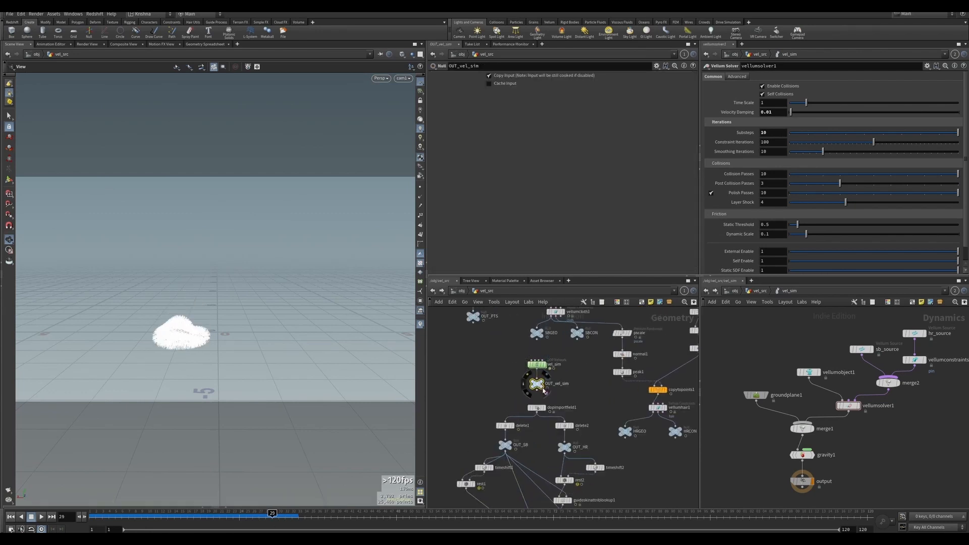
pyautogui.scroll(-2, 584, 402)
pyautogui.moveTo(600, 450); pyautogui.dragTo(590, 408, button='middle')
pyautogui.scroll(4, 540, 472)
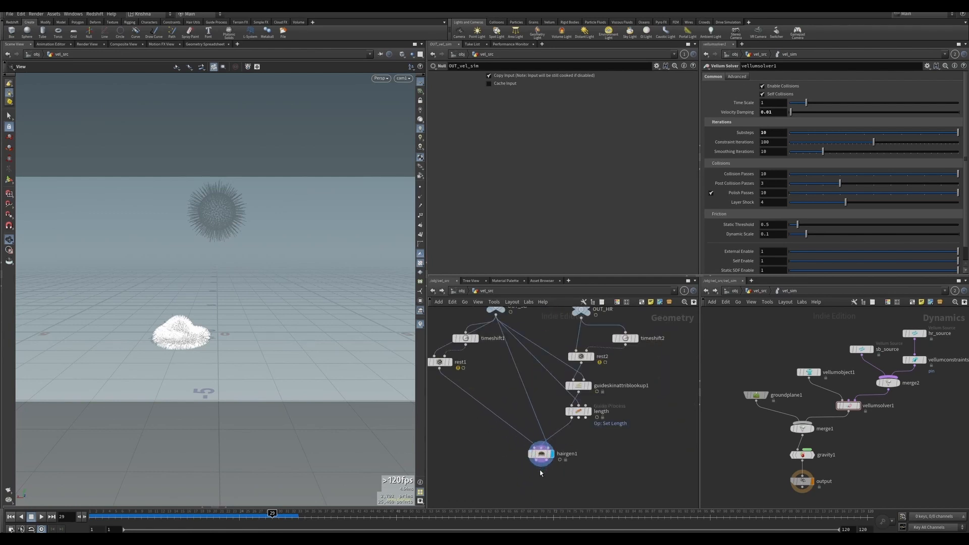
pyautogui.click(537, 453)
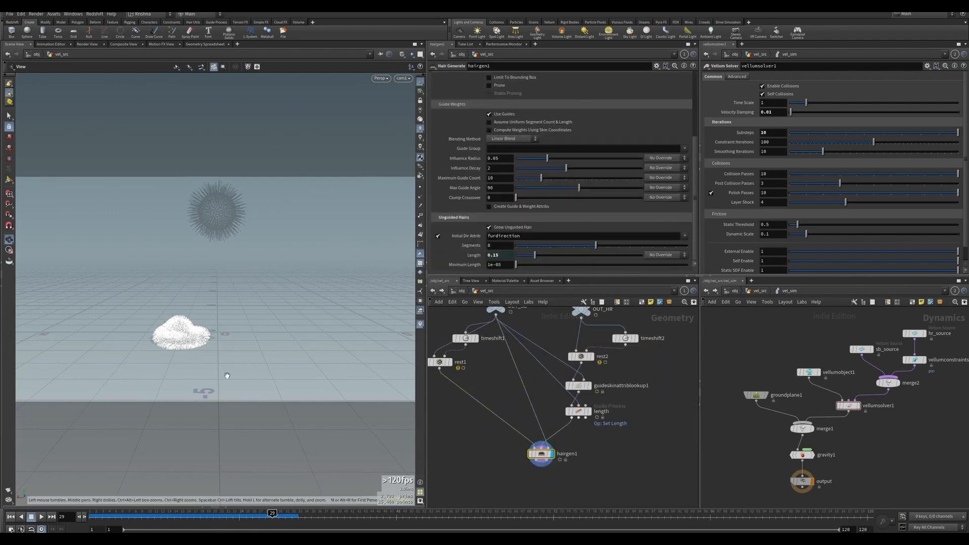
pyautogui.moveTo(272, 514); pyautogui.dragTo(93, 518)
# Set timeshift1's Frame to the $RFEND expression.
pyautogui.click(461, 339)
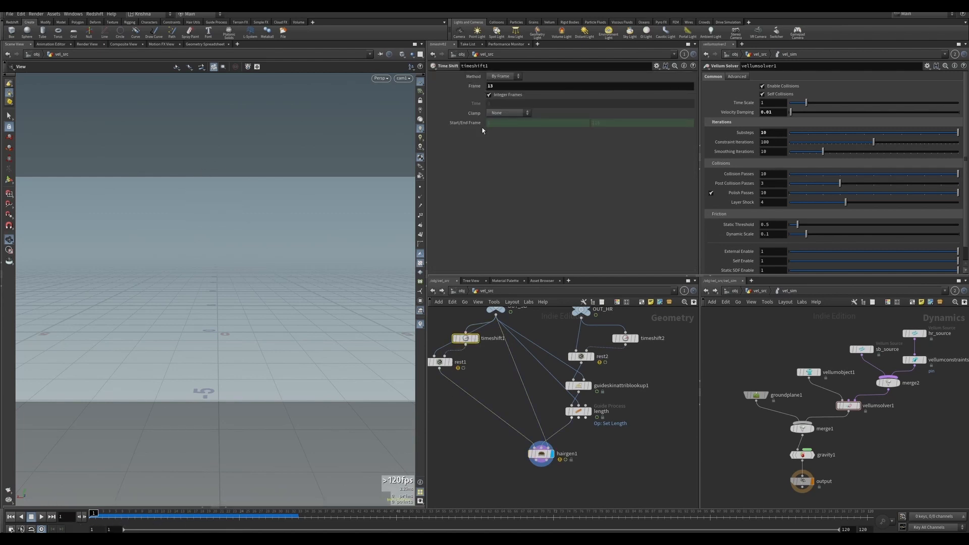
pyautogui.moveTo(143, 520); pyautogui.dragTo(77, 520)
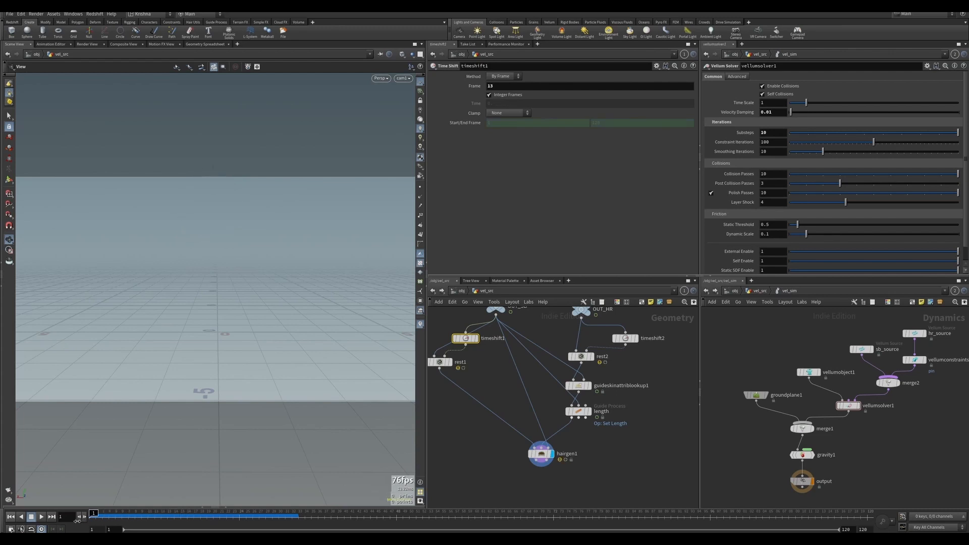
pyautogui.click(493, 87)
pyautogui.write('$RFEND')
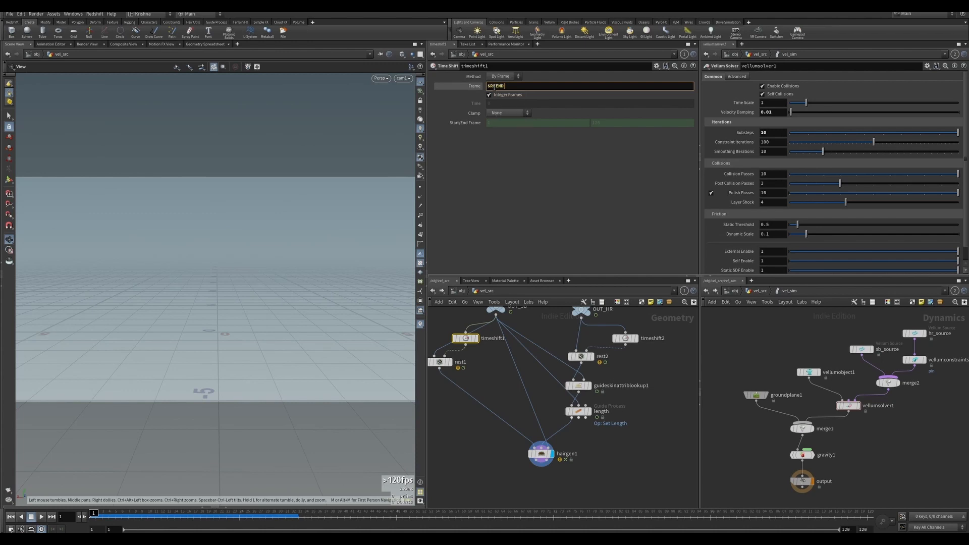
pyautogui.press('Return')
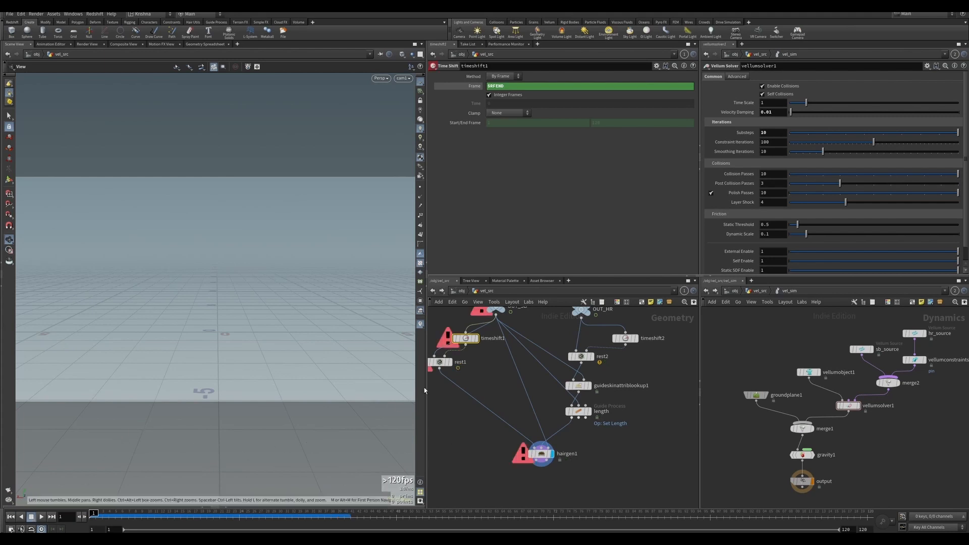
# Remove the Frame expression and set timeshift1's Frame to 40.
pyautogui.rightClick(475, 88)
pyautogui.click(486, 178)
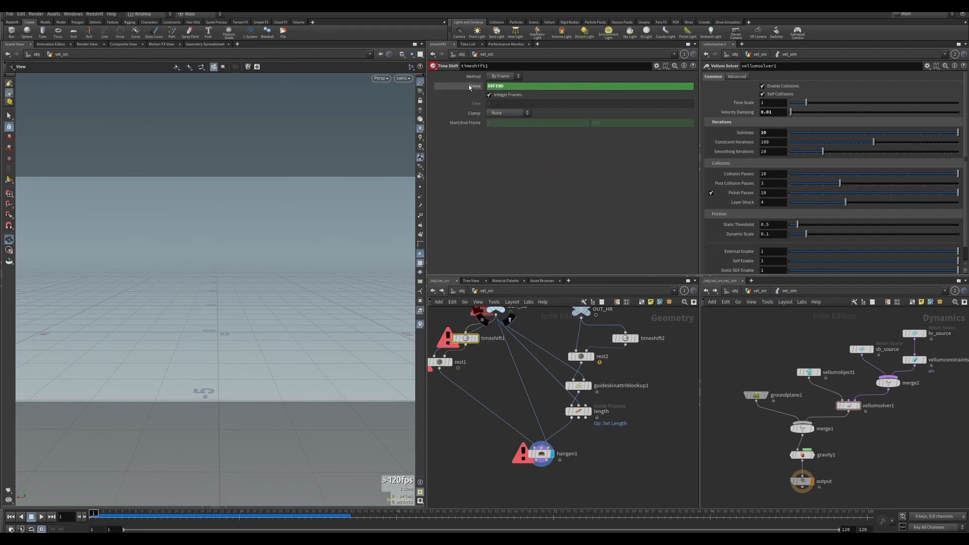
pyautogui.doubleClick(493, 87)
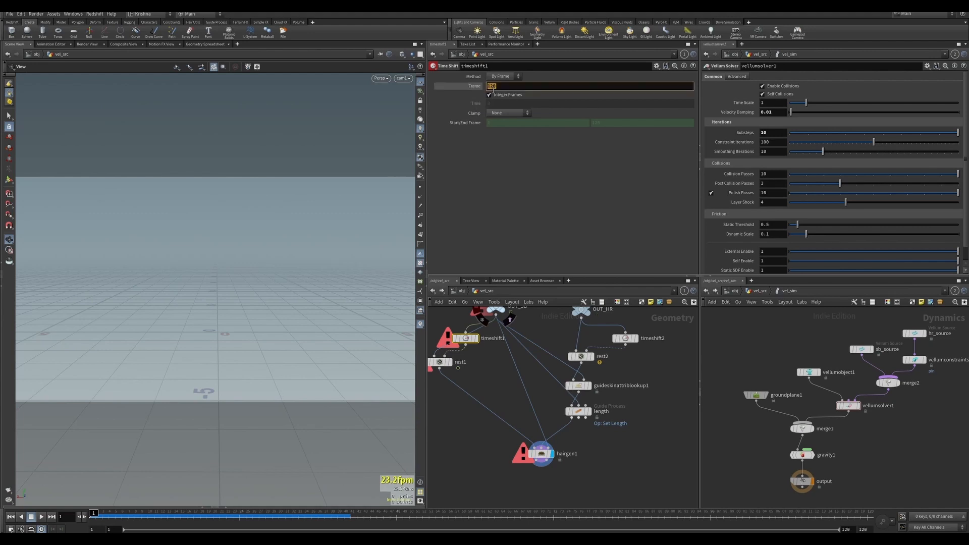
pyautogui.write('40')
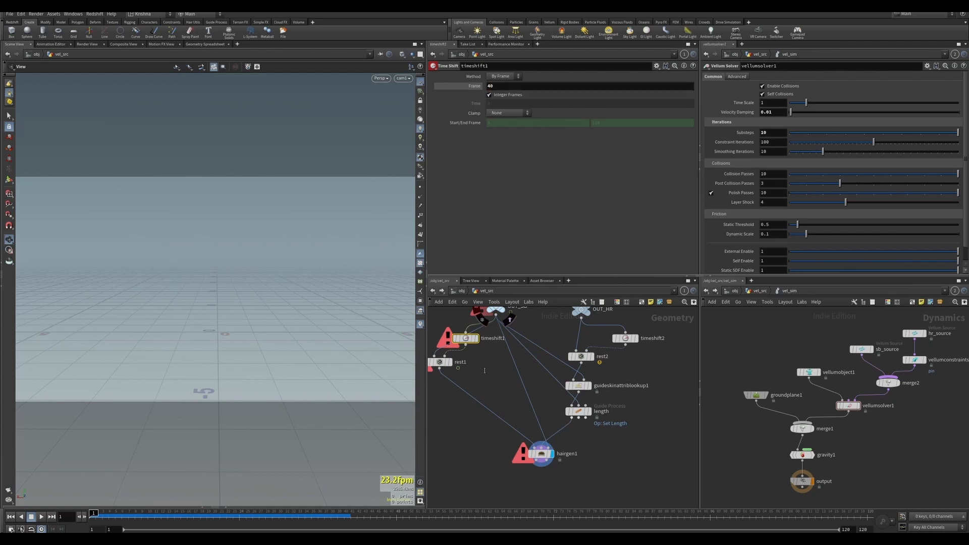
# Play the animation with hairgen1 displayed and orbit to review the hair on the soft bodies.
pyautogui.moveTo(490, 437); pyautogui.dragTo(552, 465)
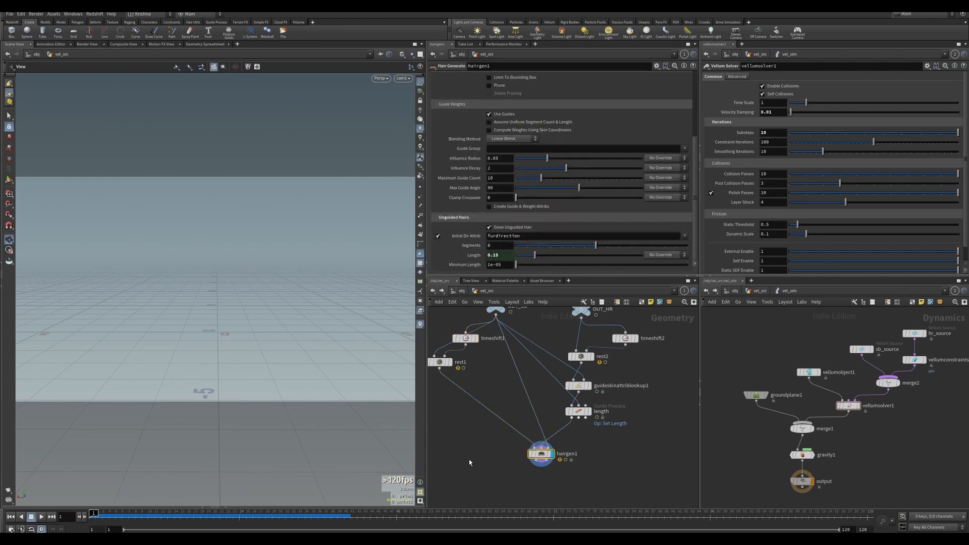
pyautogui.click(41, 517)
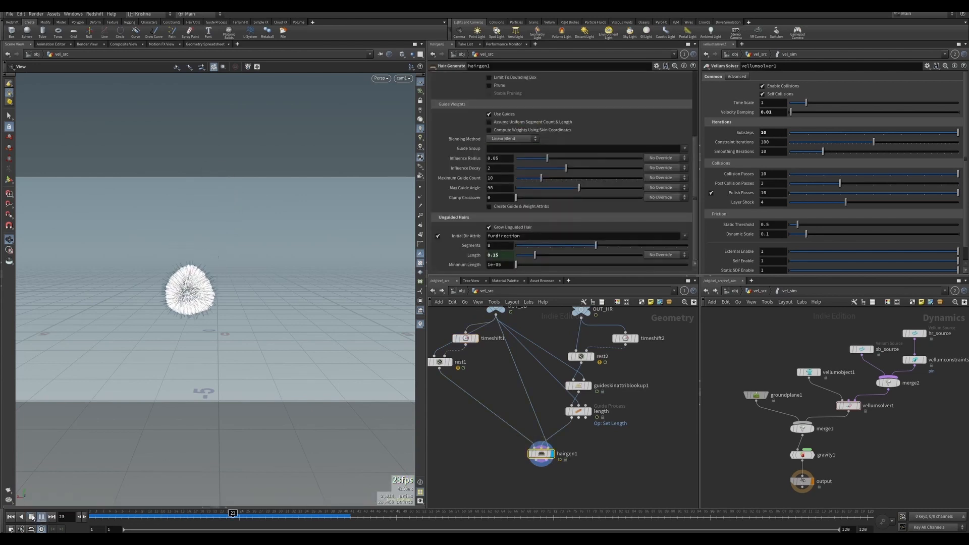
pyautogui.click(32, 517)
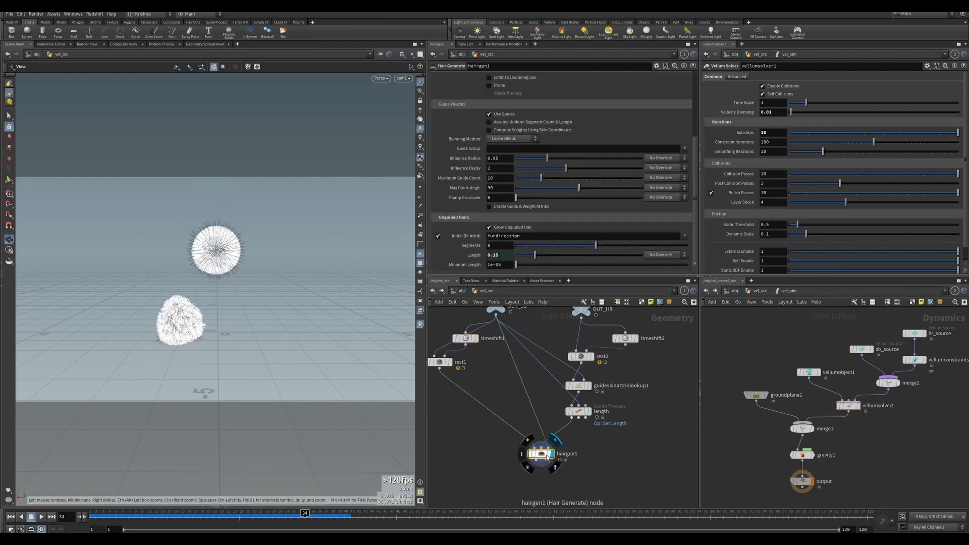
pyautogui.click(554, 469)
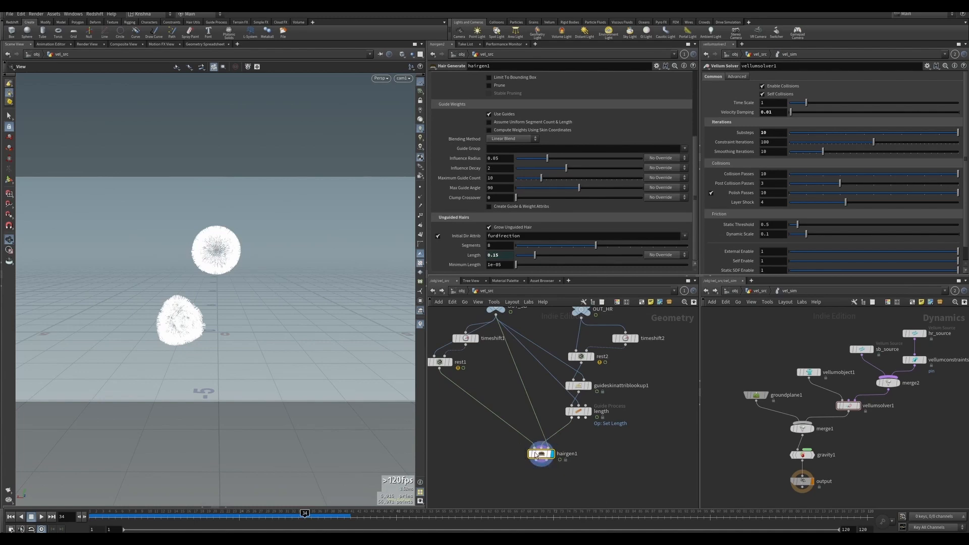
pyautogui.moveTo(230, 306); pyautogui.dragTo(255, 298)
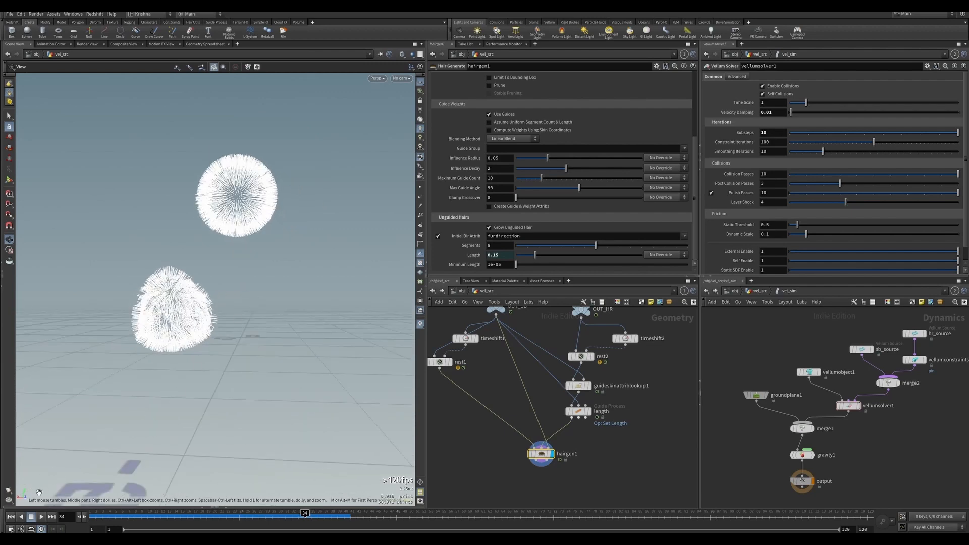
pyautogui.click(11, 516)
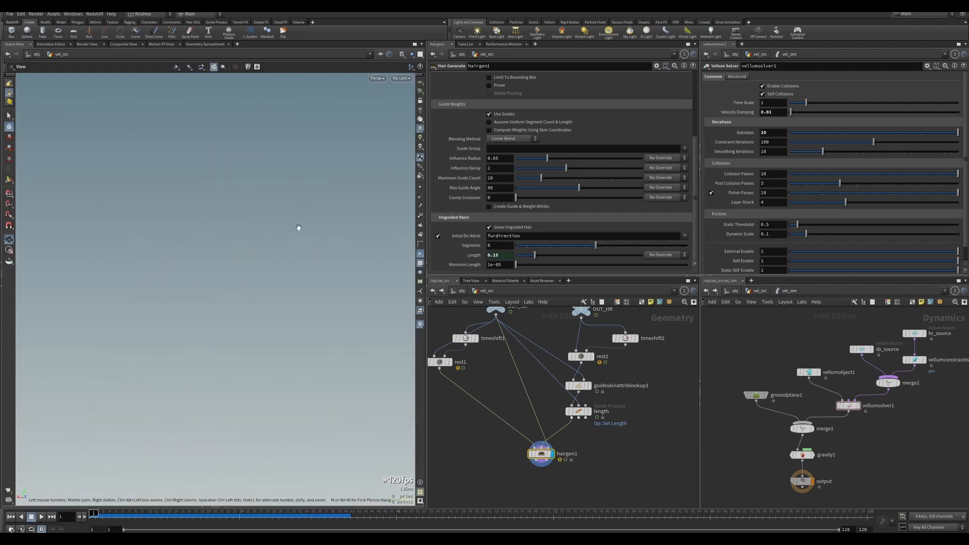
# Add a Merge node below hairgen1 and wire both hair generate outputs into it.
pyautogui.click(405, 113)
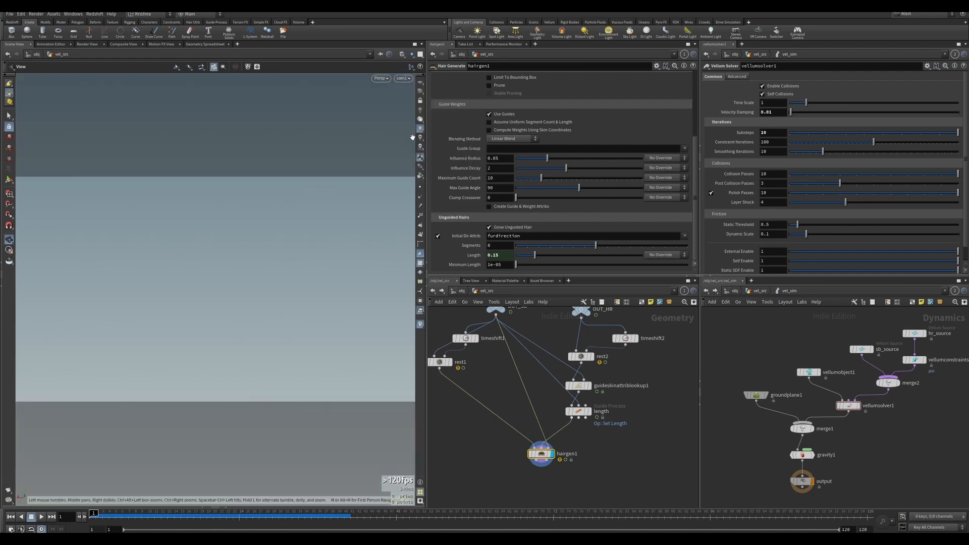
pyautogui.scroll(-2, 531, 427)
pyautogui.scroll(-4, 531, 428)
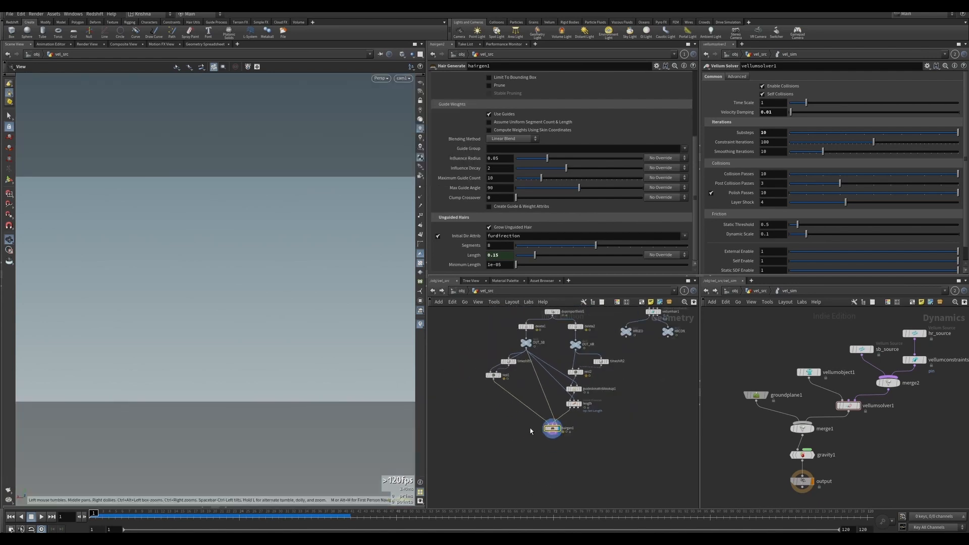
pyautogui.press('Tab')
pyautogui.moveTo(525, 458)
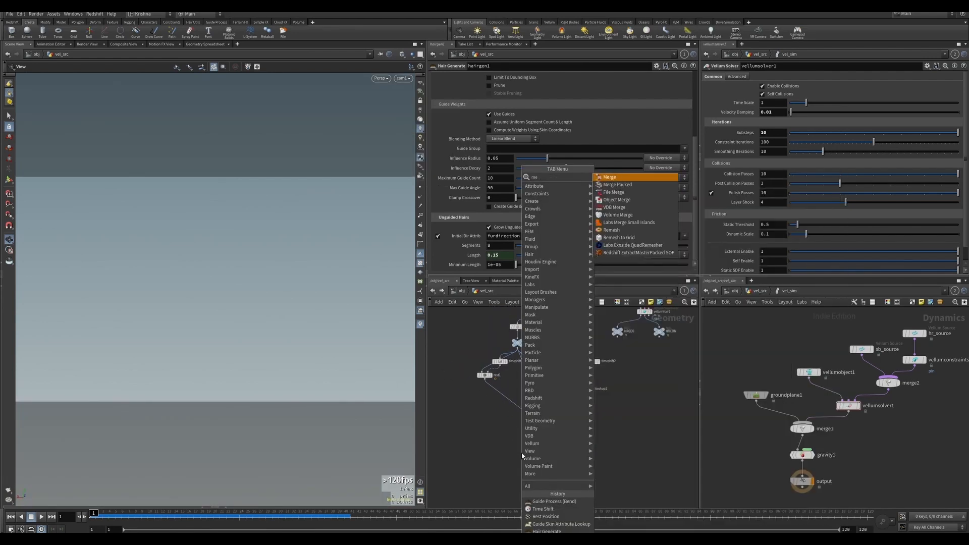
pyautogui.click(631, 176)
pyautogui.click(525, 447)
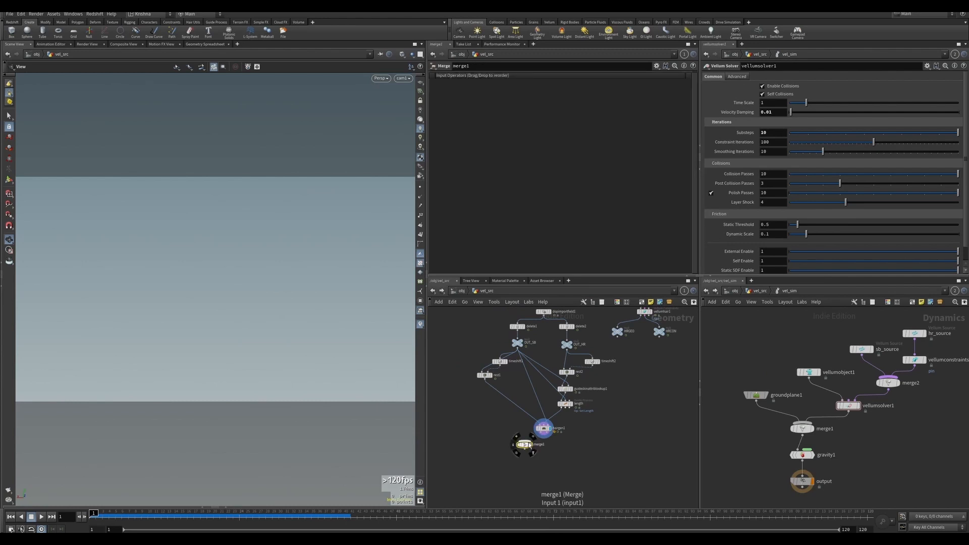
pyautogui.click(524, 441)
pyautogui.click(542, 434)
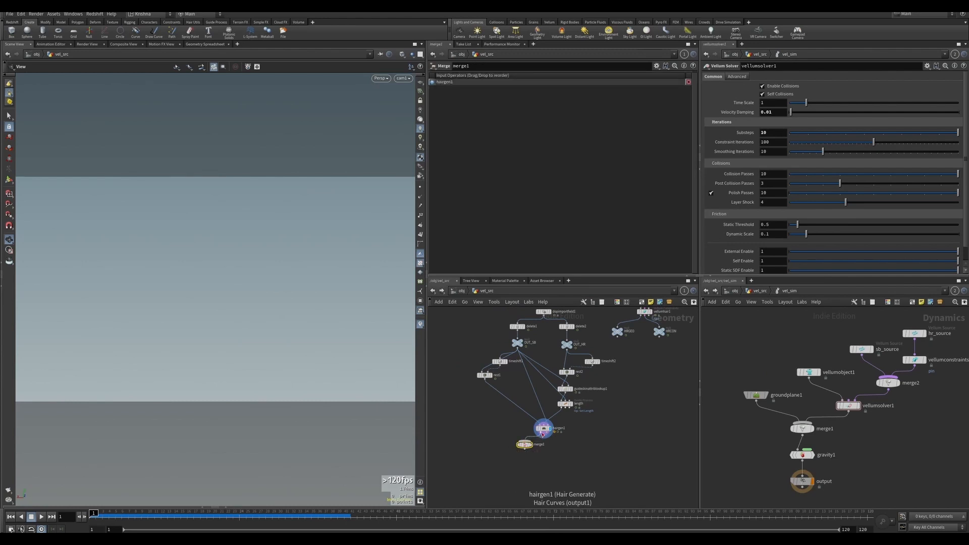
pyautogui.moveTo(524, 445); pyautogui.dragTo(543, 455)
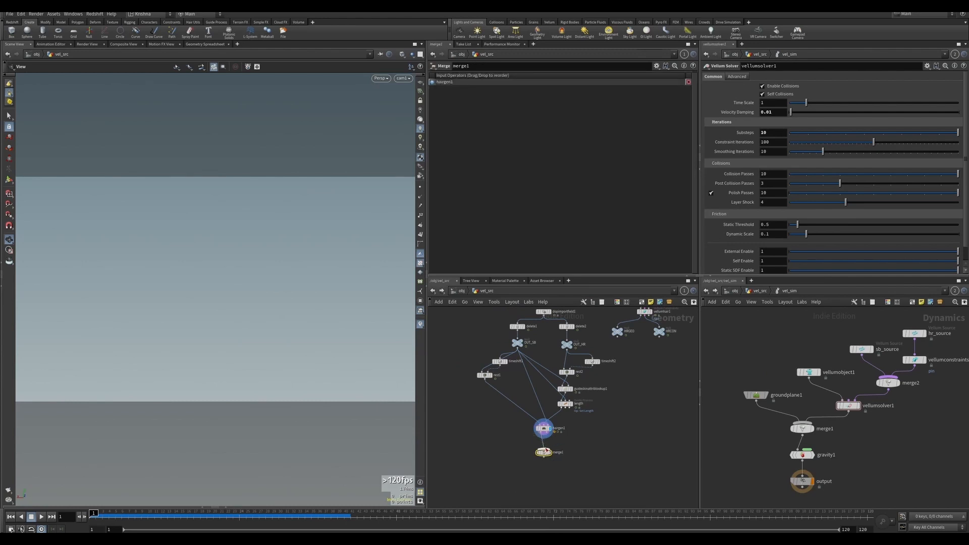
pyautogui.click(543, 448)
pyautogui.click(548, 434)
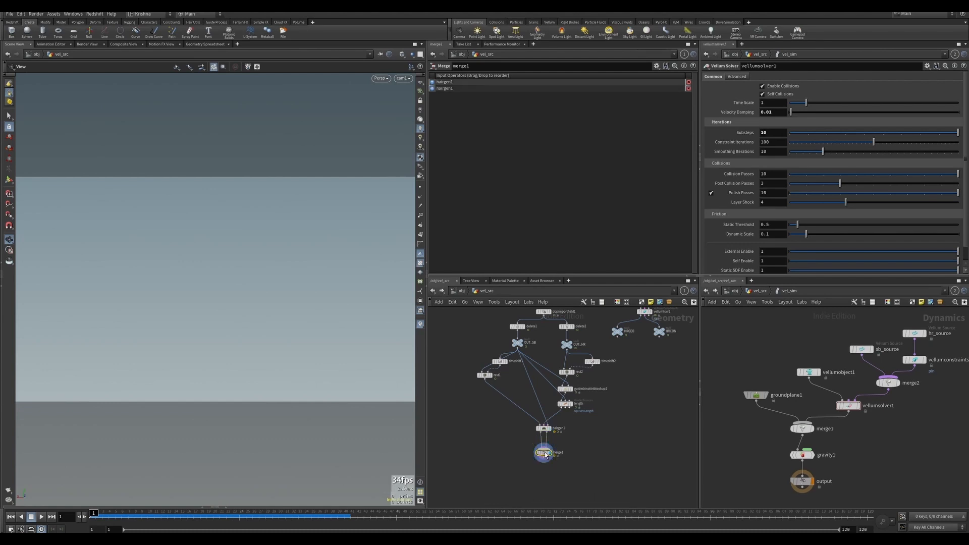
# Play the animation and orbit to review the merged hair result.
pyautogui.click(42, 516)
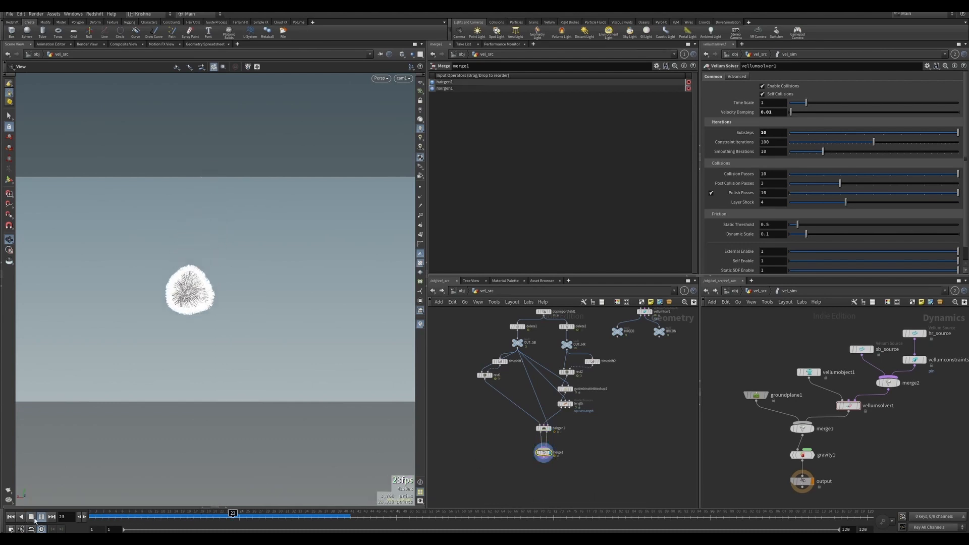
pyautogui.click(31, 517)
pyautogui.moveTo(252, 283); pyautogui.dragTo(343, 176)
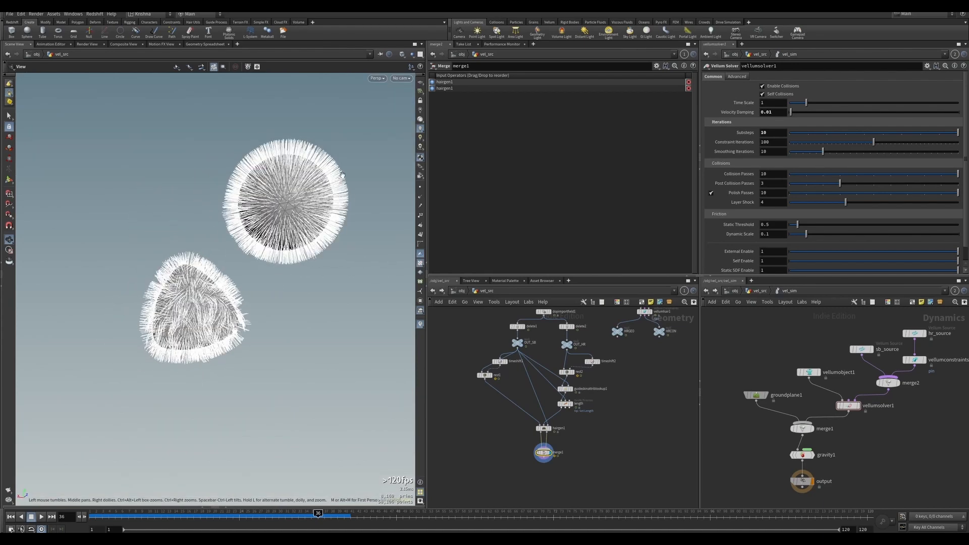
# Switch the viewport background color scheme to Dark in the display options.
pyautogui.press('d')
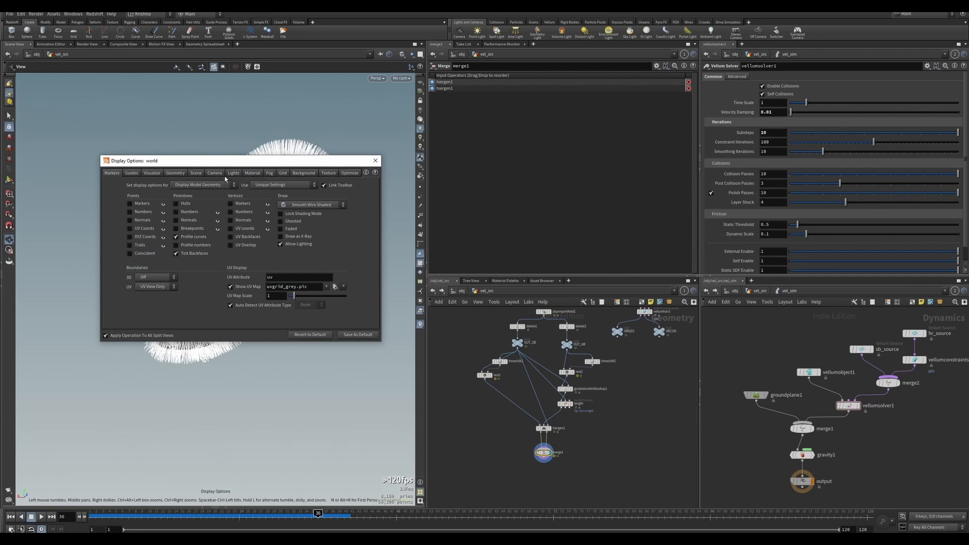
pyautogui.click(304, 173)
pyautogui.click(161, 185)
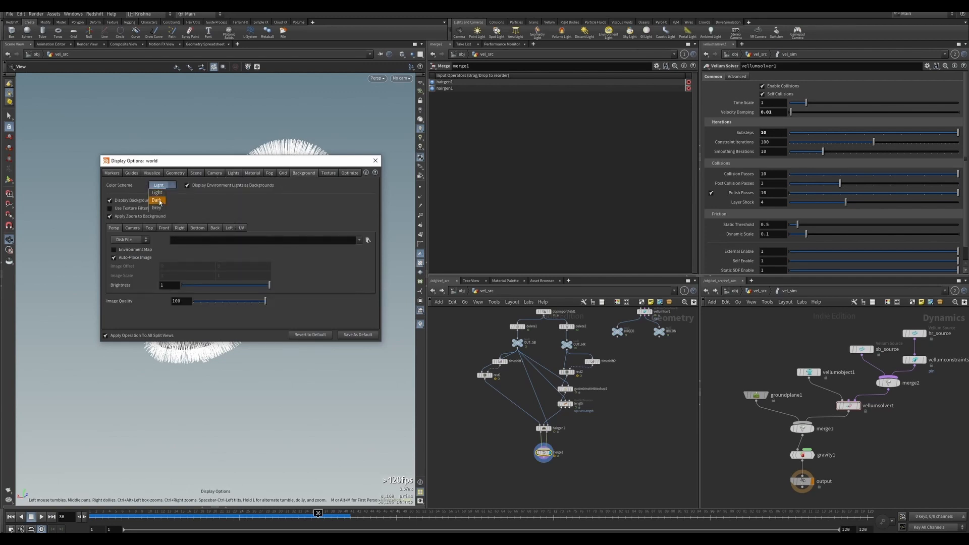
pyautogui.click(159, 193)
pyautogui.click(374, 160)
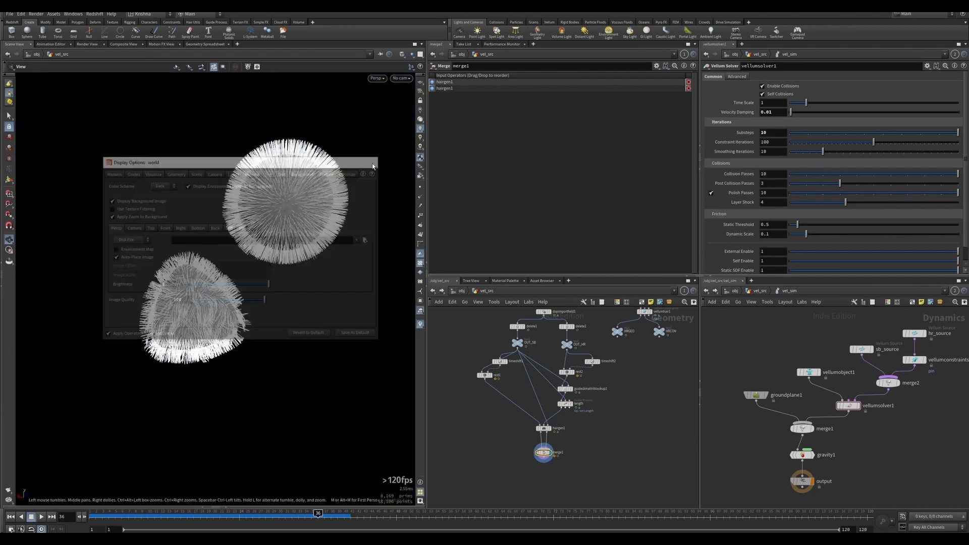
pyautogui.click(402, 79)
pyautogui.click(409, 112)
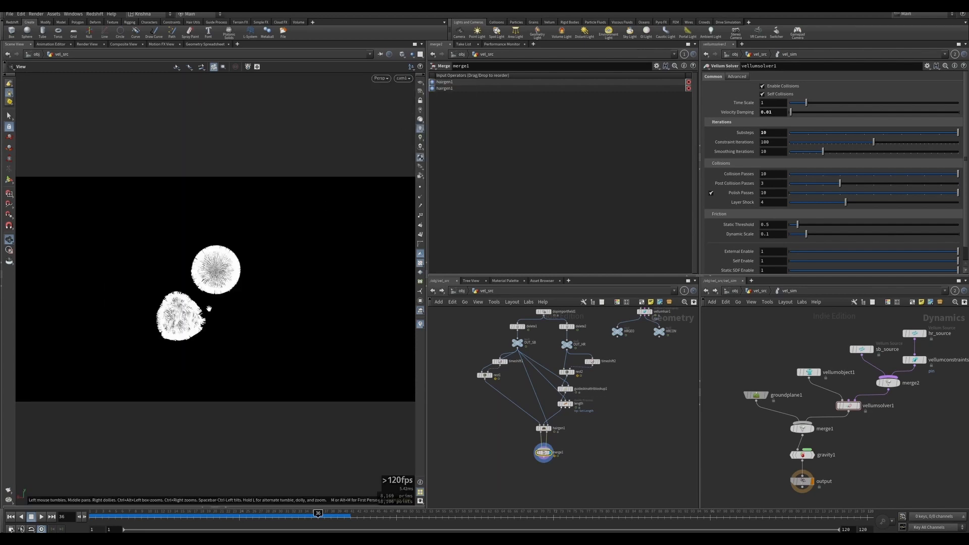
# Rewind to the first frame and play the animation to review the hair.
pyautogui.click(11, 517)
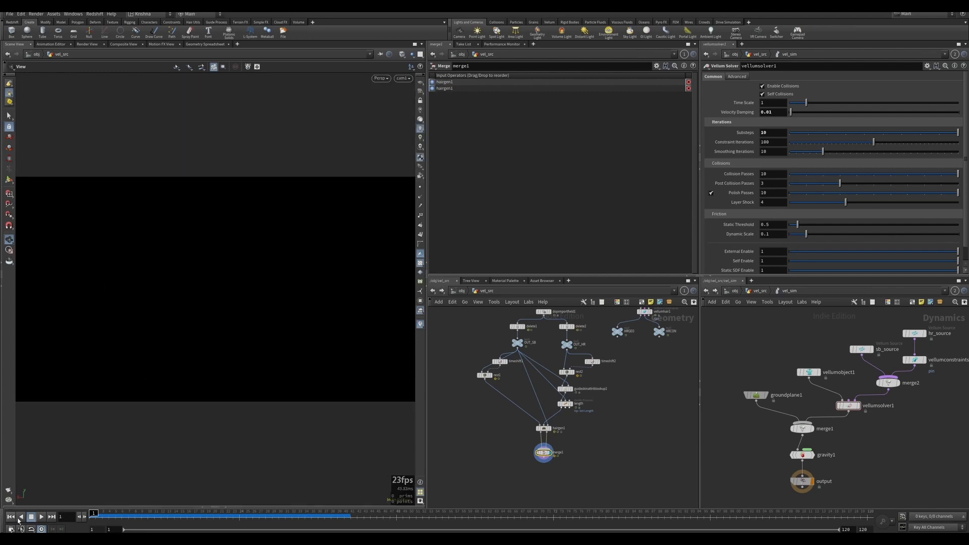
pyautogui.click(41, 516)
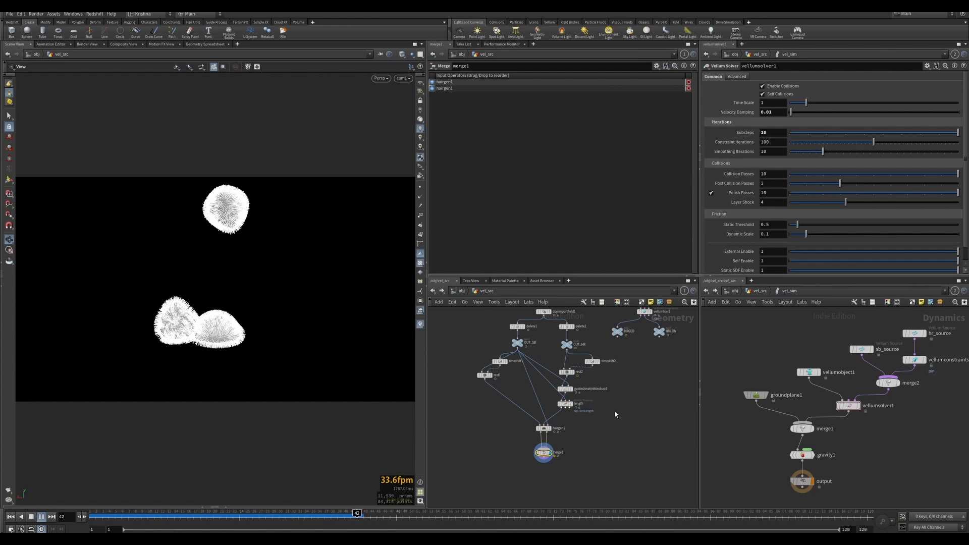
# On the length guide process node, turn off Randomize and set the guide length to 0.5.
pyautogui.click(566, 389)
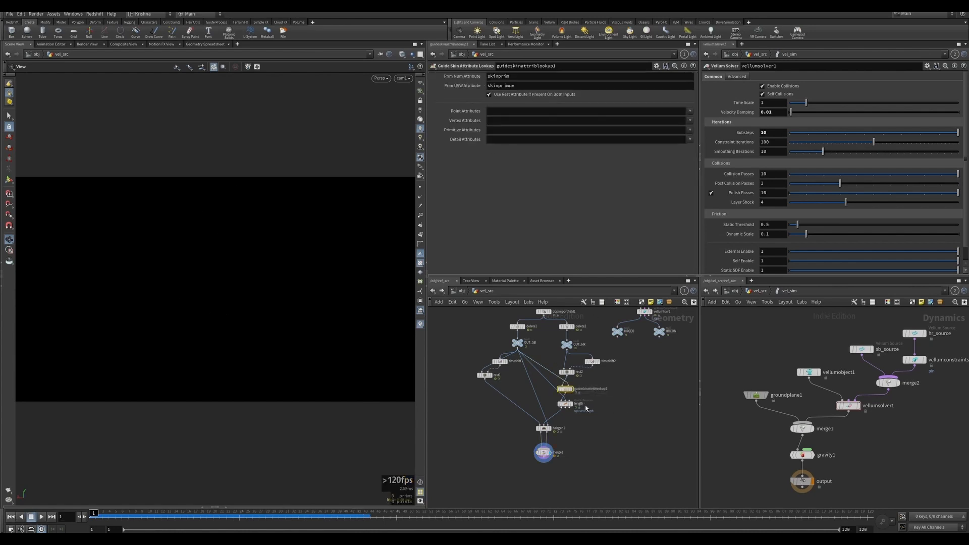
pyautogui.click(565, 403)
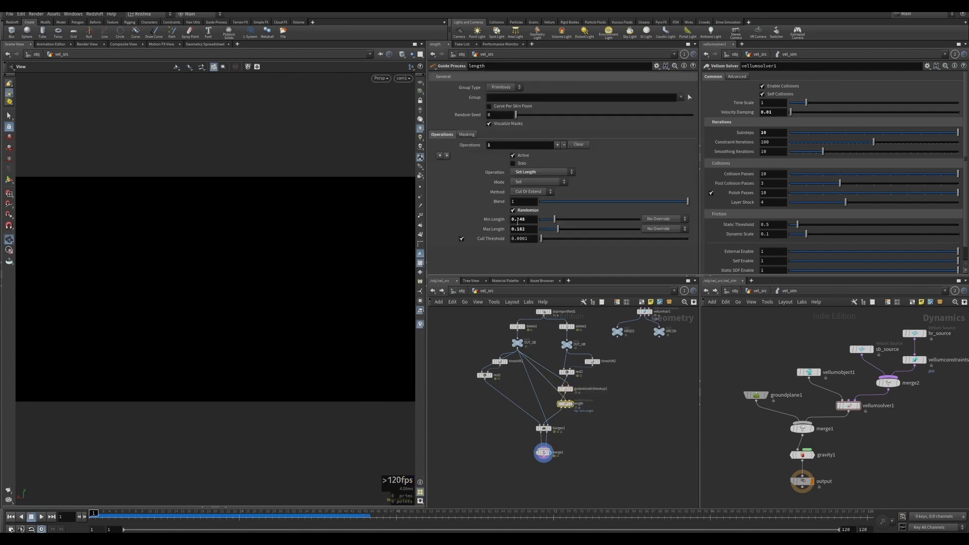
pyautogui.click(513, 211)
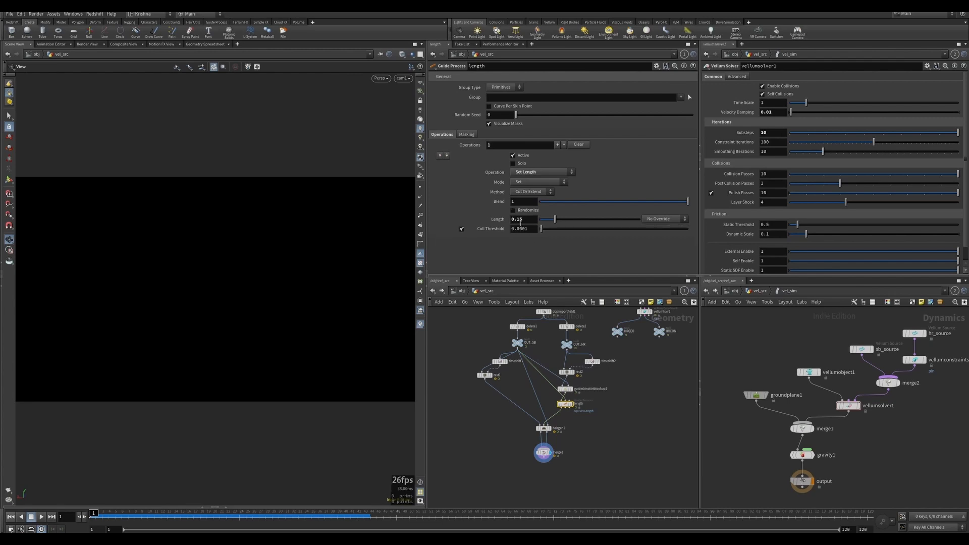
pyautogui.press('Return')
pyautogui.press('Up')
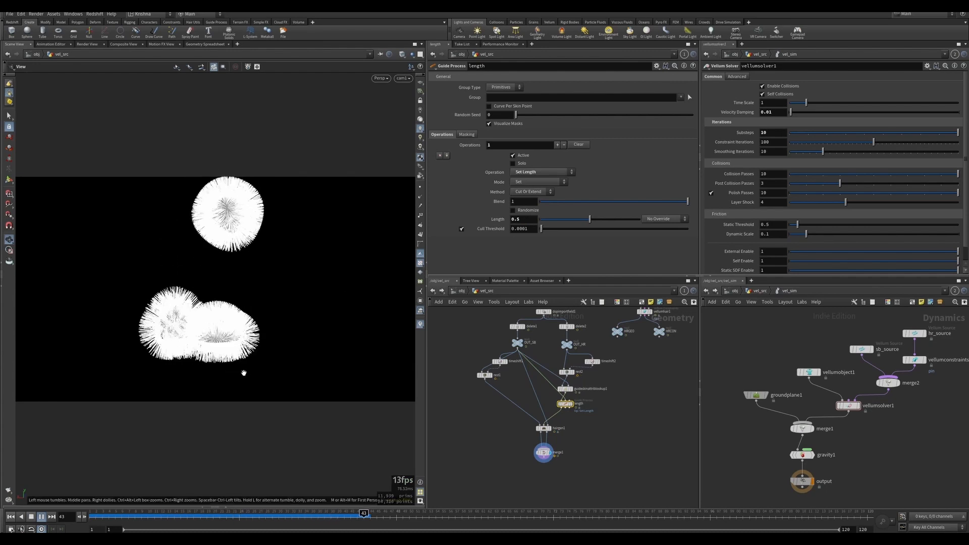
# Play and scrub the timeline to review the longer hair on the soft bodies.
pyautogui.press('Up')
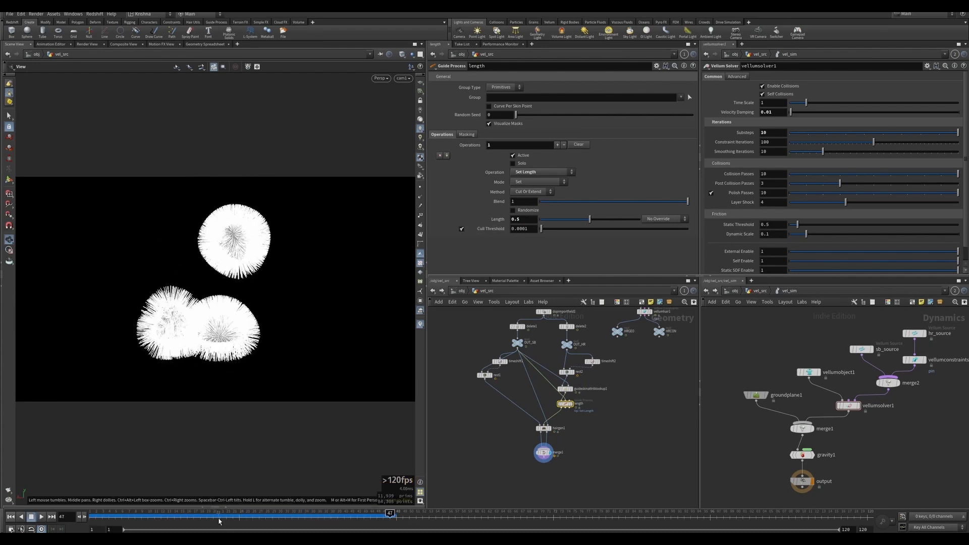
pyautogui.click(240, 514)
pyautogui.moveTo(240, 514); pyautogui.dragTo(265, 514)
# Enable Compute Weights Using Skin Coordinates on hairgen1 and replay the animation from the start.
pyautogui.click(544, 429)
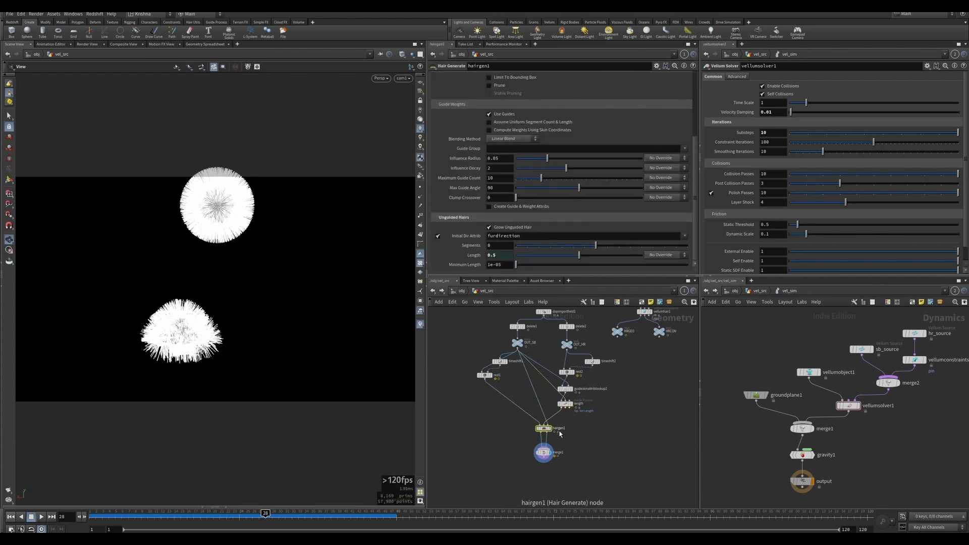
pyautogui.click(11, 517)
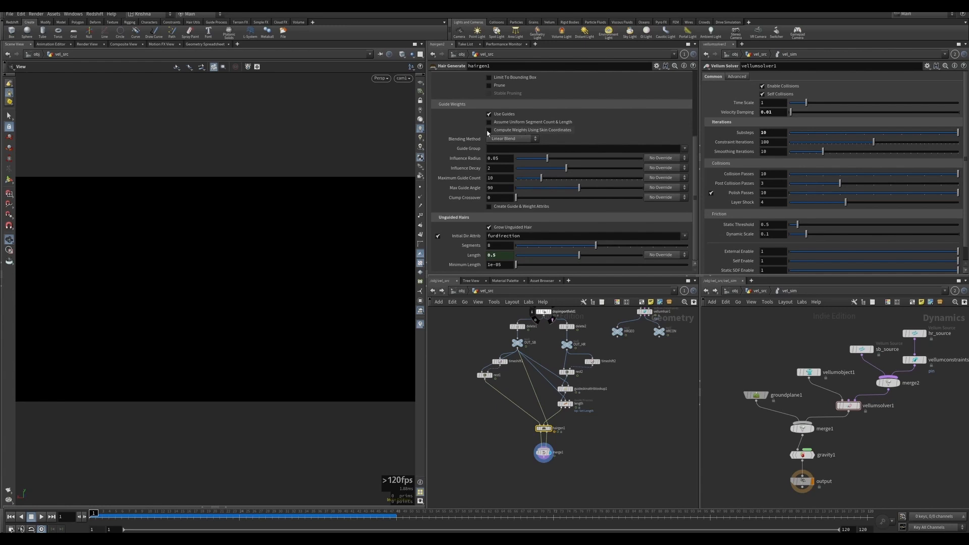
pyautogui.click(522, 130)
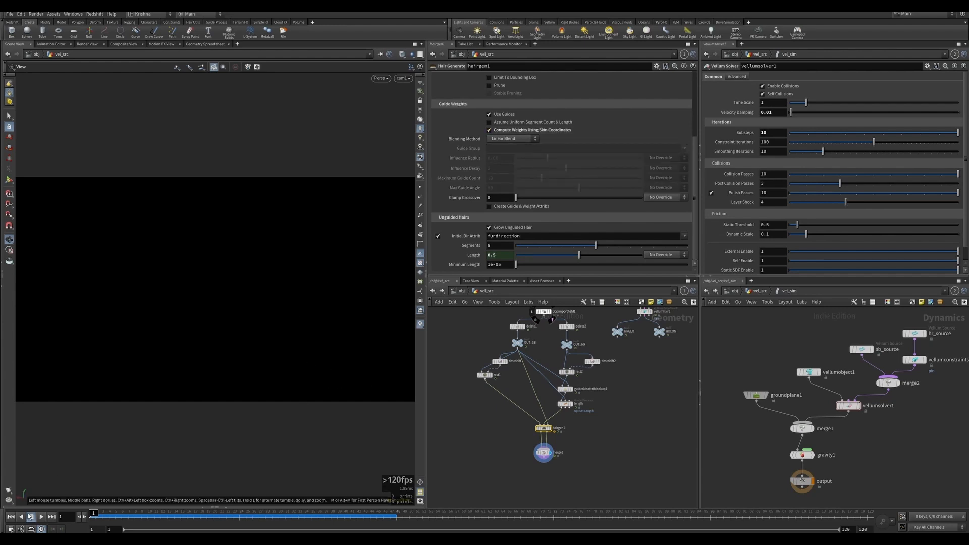
pyautogui.click(41, 516)
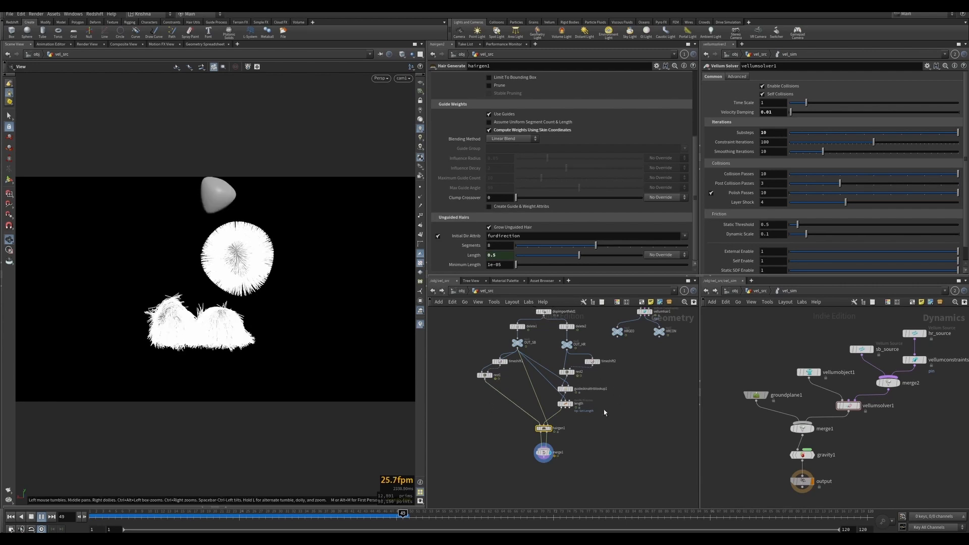
# Set the length guide process node's length to 0.2 and play the animation again.
pyautogui.hotkey('ctrl', 'Up')
pyautogui.moveTo(600, 424); pyautogui.dragTo(564, 400)
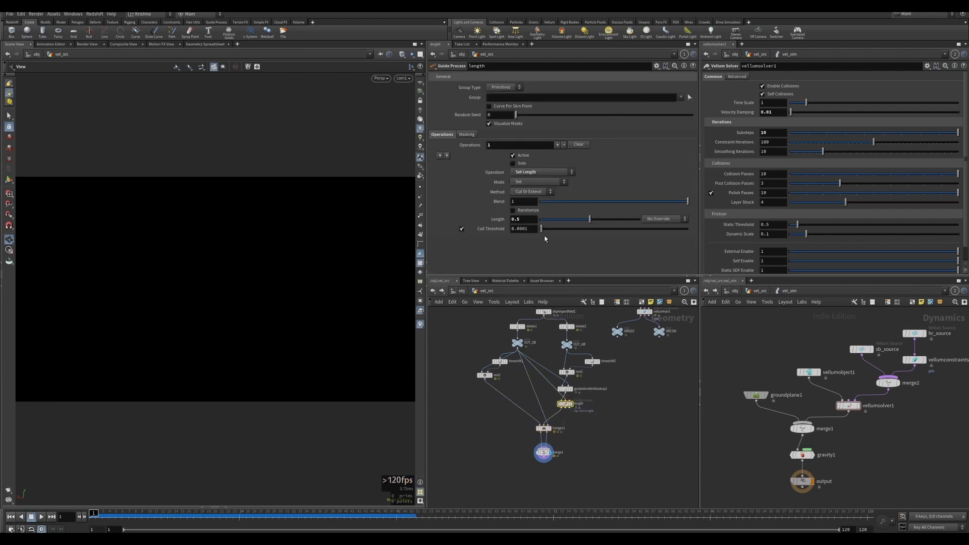
pyautogui.moveTo(515, 220); pyautogui.dragTo(526, 220)
pyautogui.press('Return')
pyautogui.press('Up')
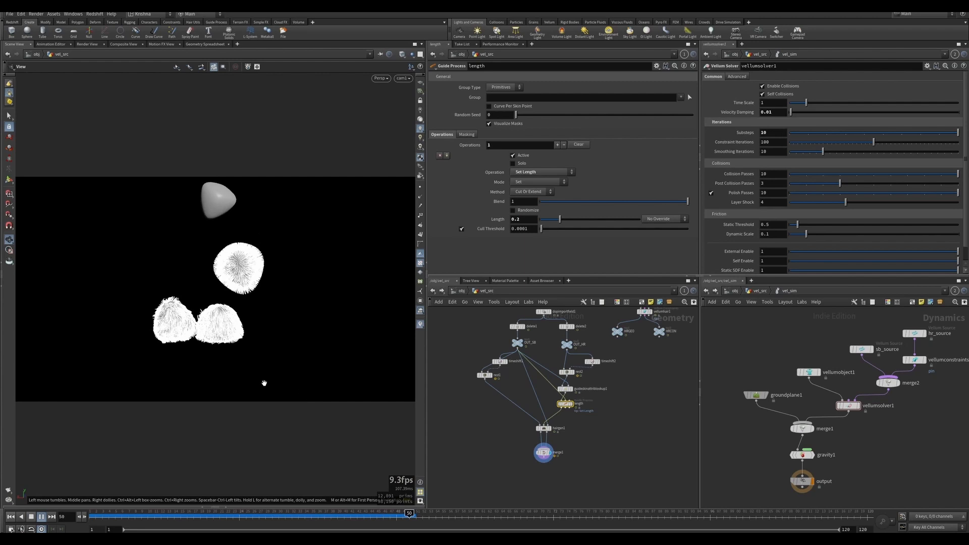
pyautogui.click(53, 517)
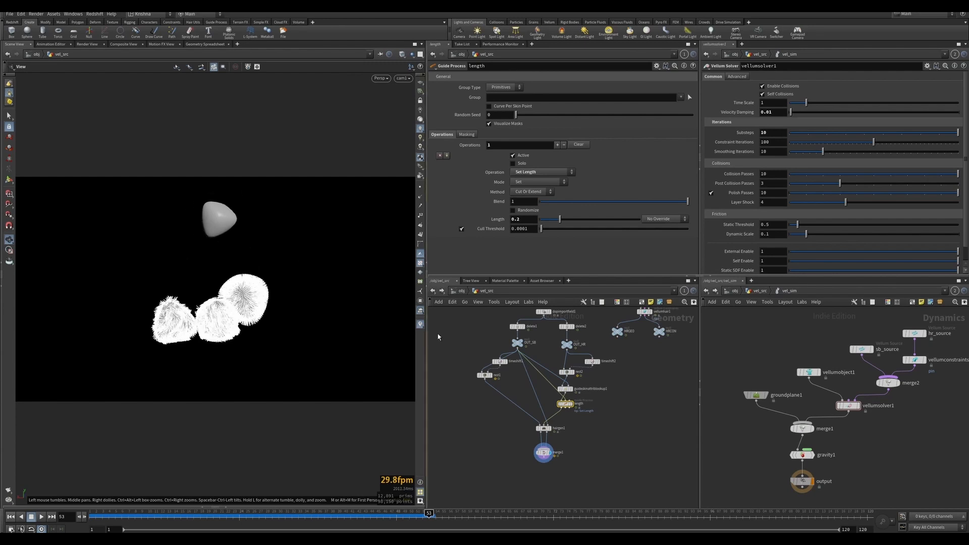
# Set the timeshift1 node's frame to $F so it follows the current frame.
pyautogui.click(499, 361)
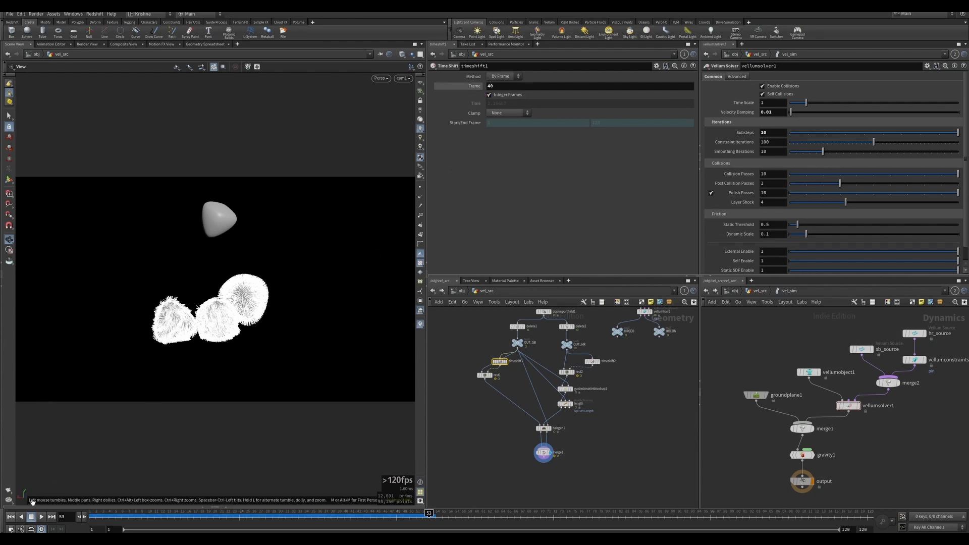
pyautogui.click(12, 517)
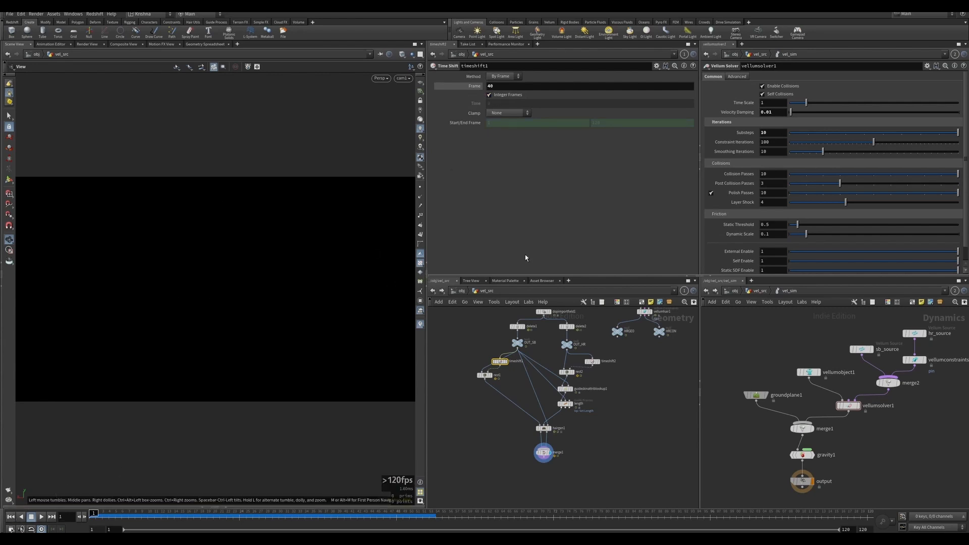
pyautogui.click(494, 88)
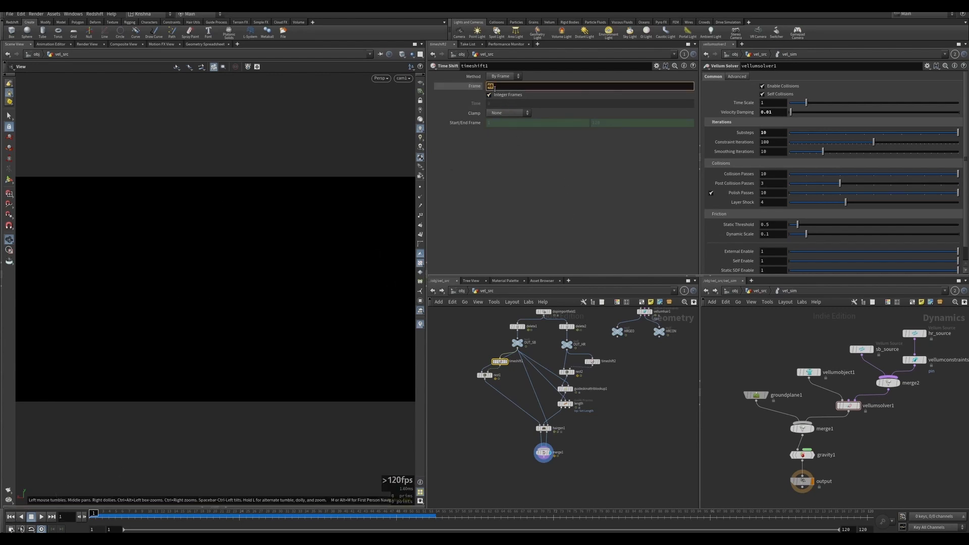
pyautogui.click(454, 84)
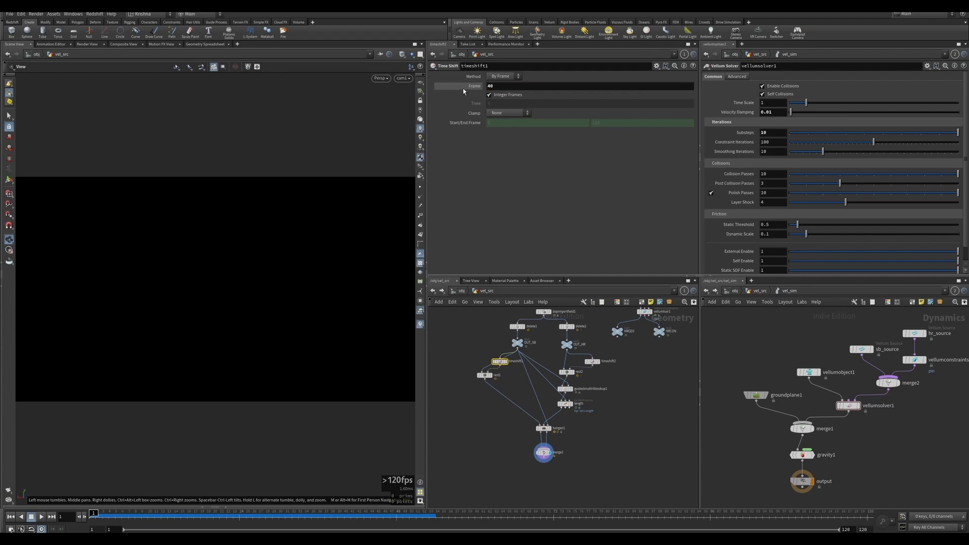
pyautogui.click(489, 86)
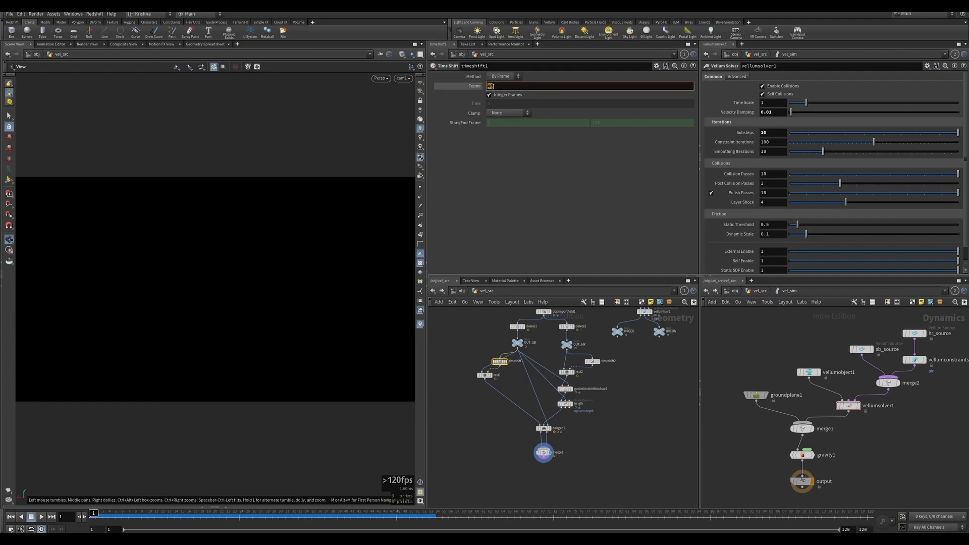
pyautogui.write('$F')
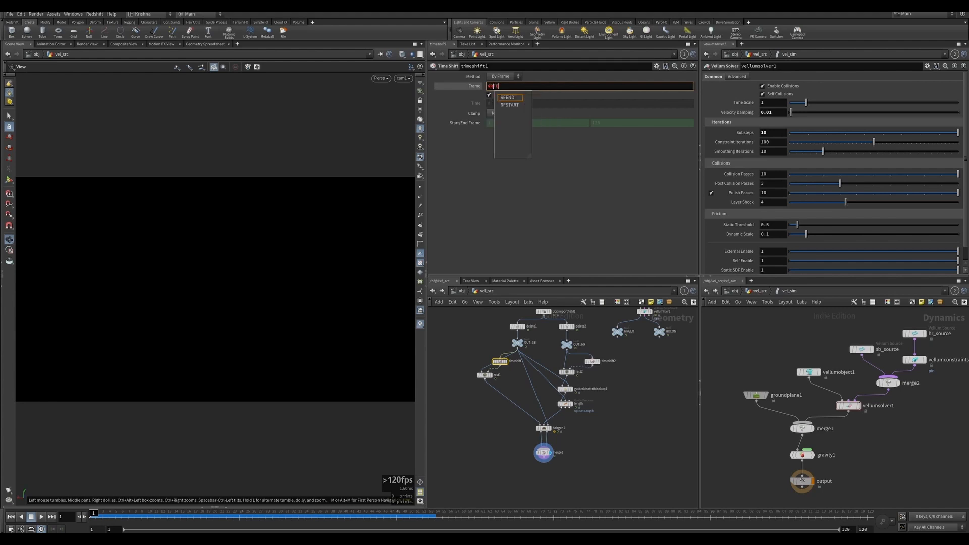
pyautogui.press('Return')
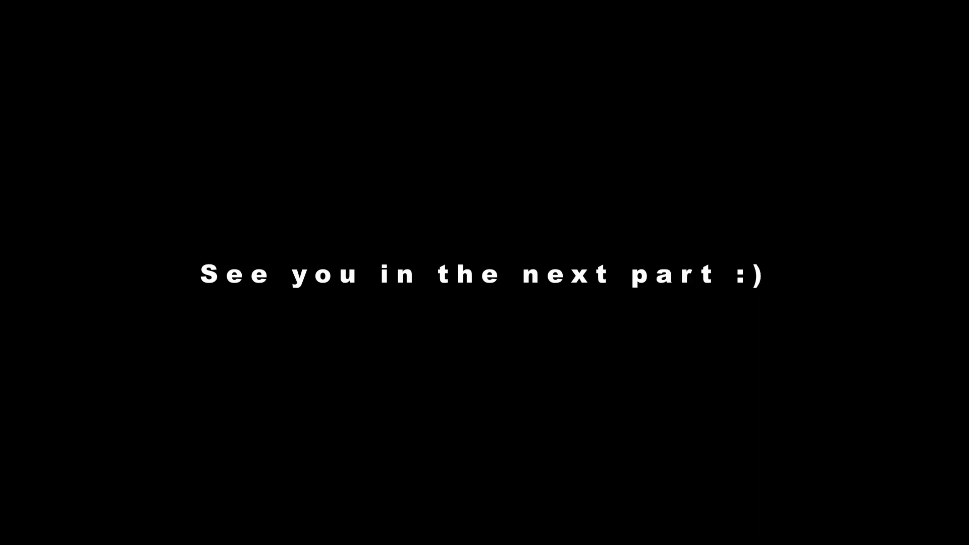